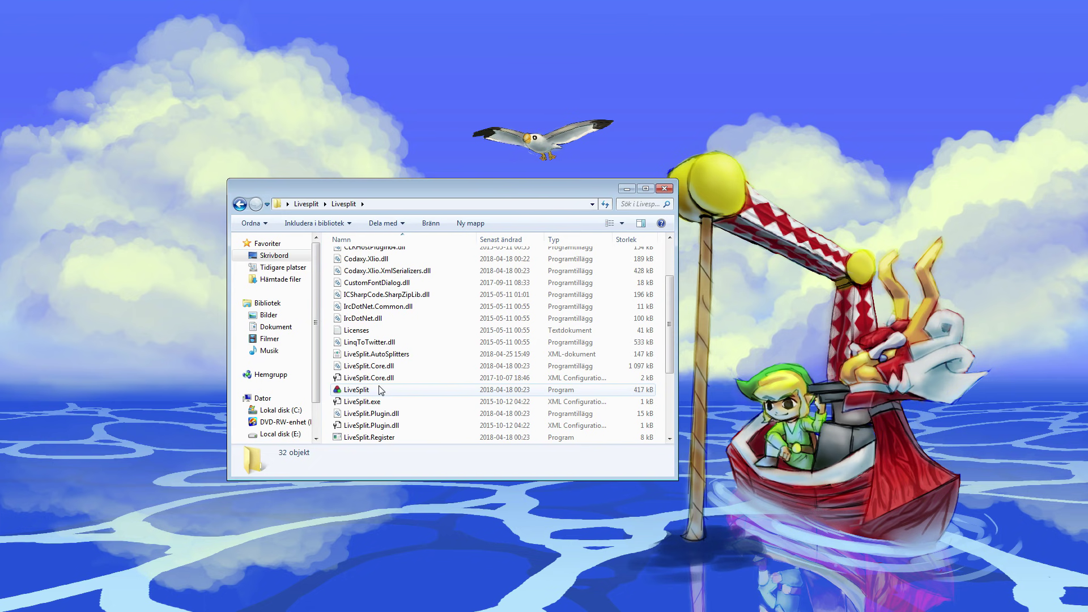
# - Launch LiveSplit from its program folder, minimise the folder window, and reposition the timer on the desktop
pyautogui.doubleClick(380, 390)
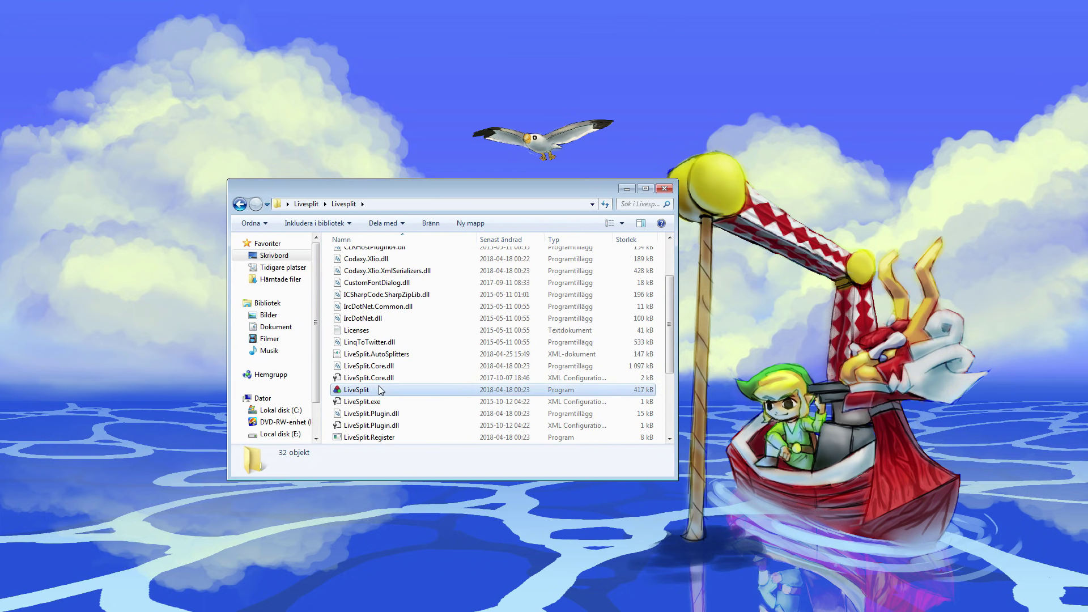
pyautogui.click(582, 319)
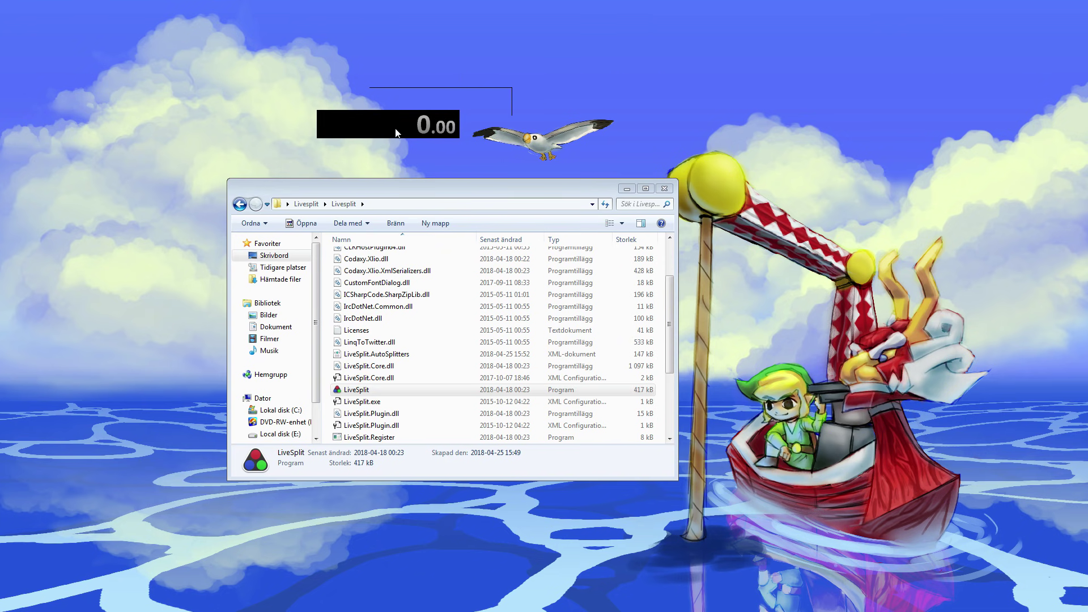
pyautogui.click(617, 189)
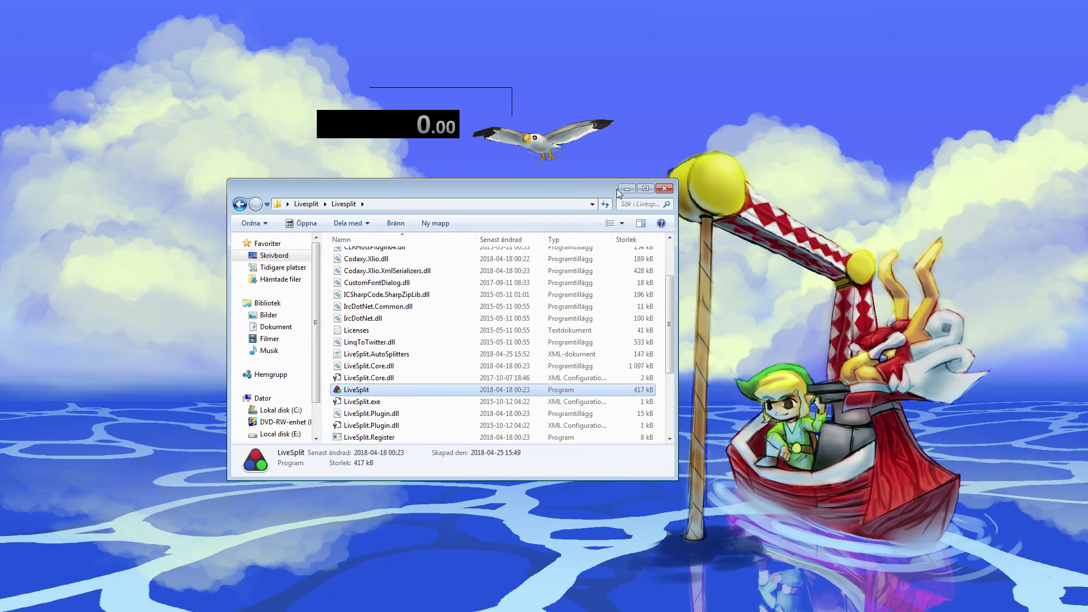
pyautogui.click(620, 189)
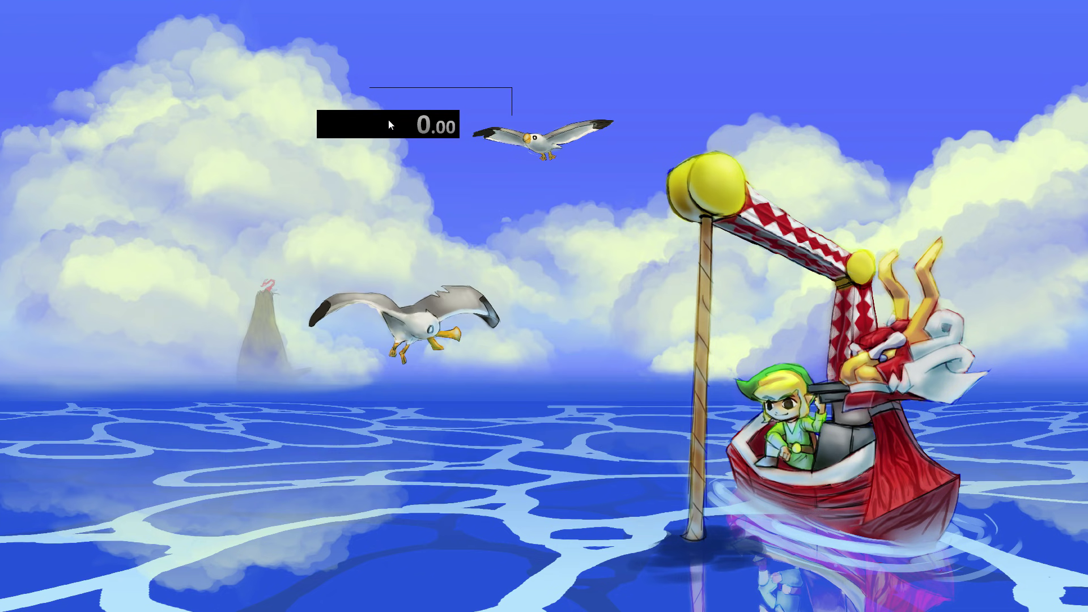
pyautogui.moveTo(338, 133); pyautogui.dragTo(397, 126)
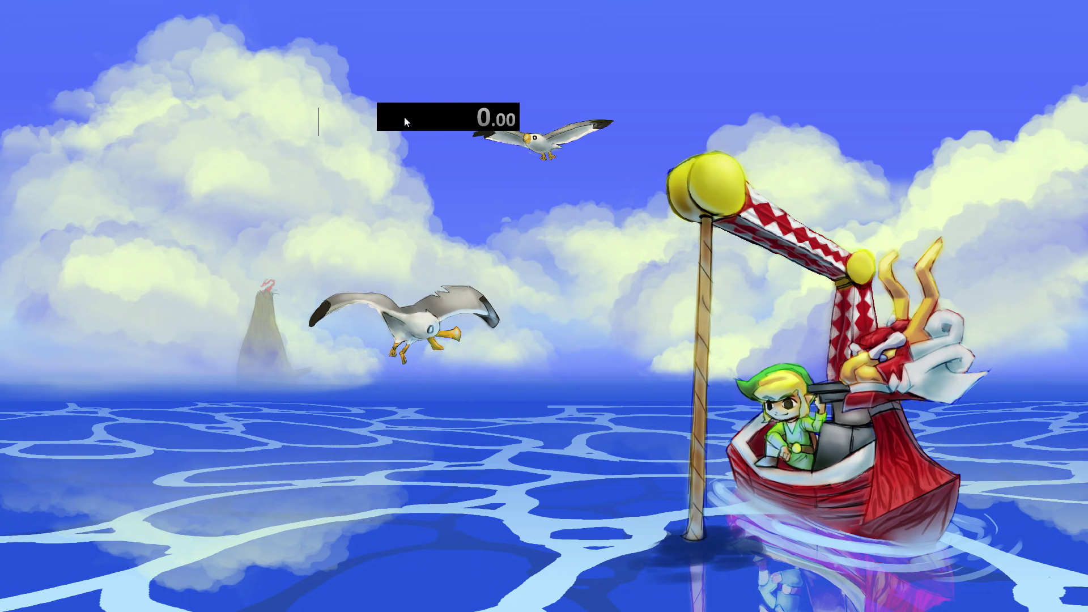
pyautogui.moveTo(410, 114); pyautogui.dragTo(377, 323)
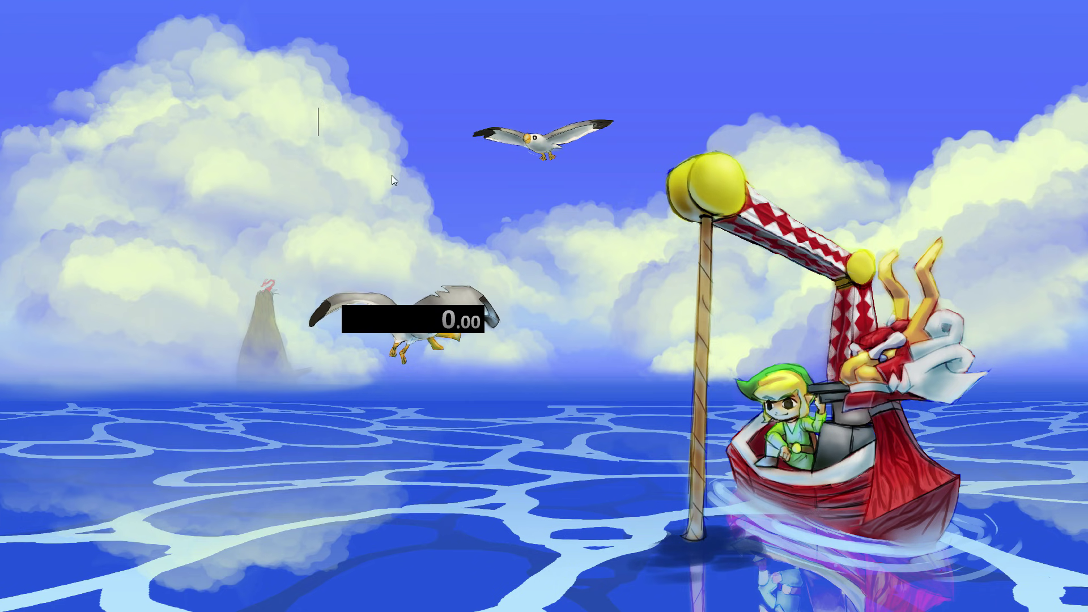
# - Open the timer's settings and assign the Start / Split hotkey to Space and the Reset hotkey to R
pyautogui.rightClick(414, 315)
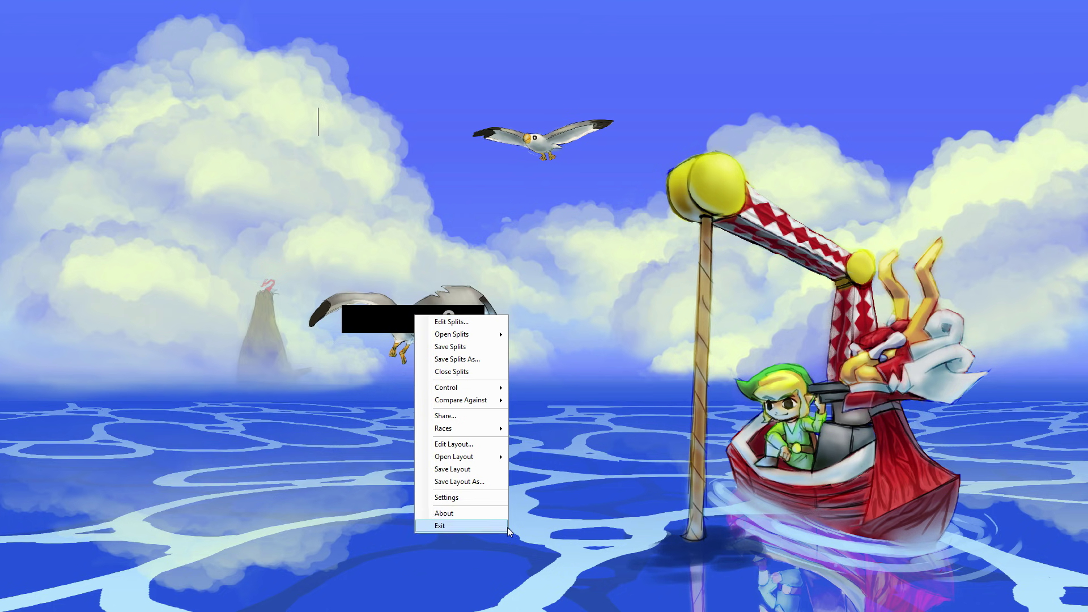
pyautogui.click(478, 498)
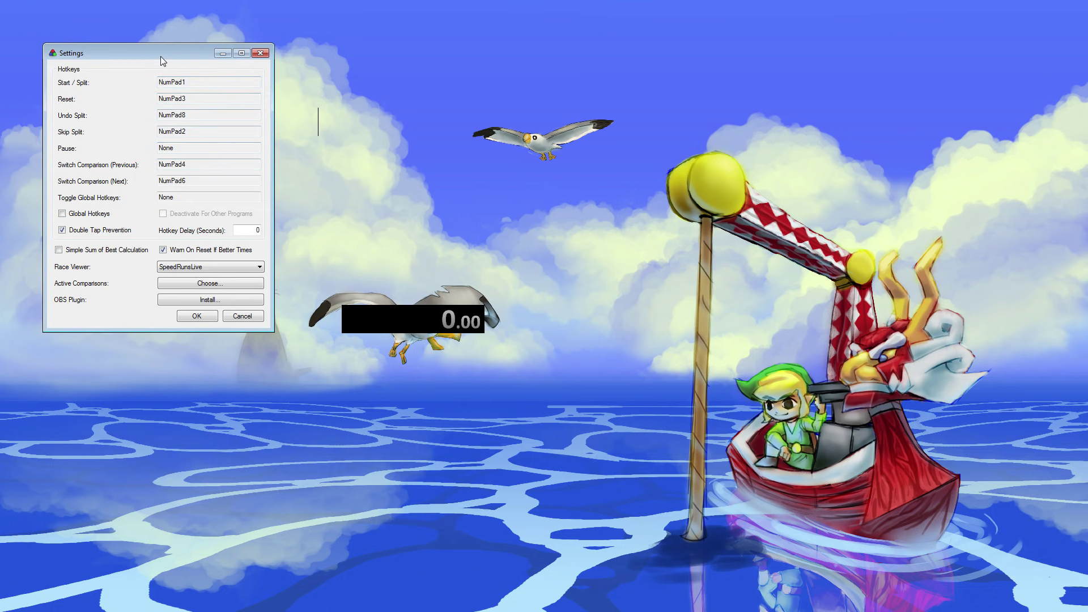
pyautogui.moveTo(161, 56); pyautogui.dragTo(655, 169)
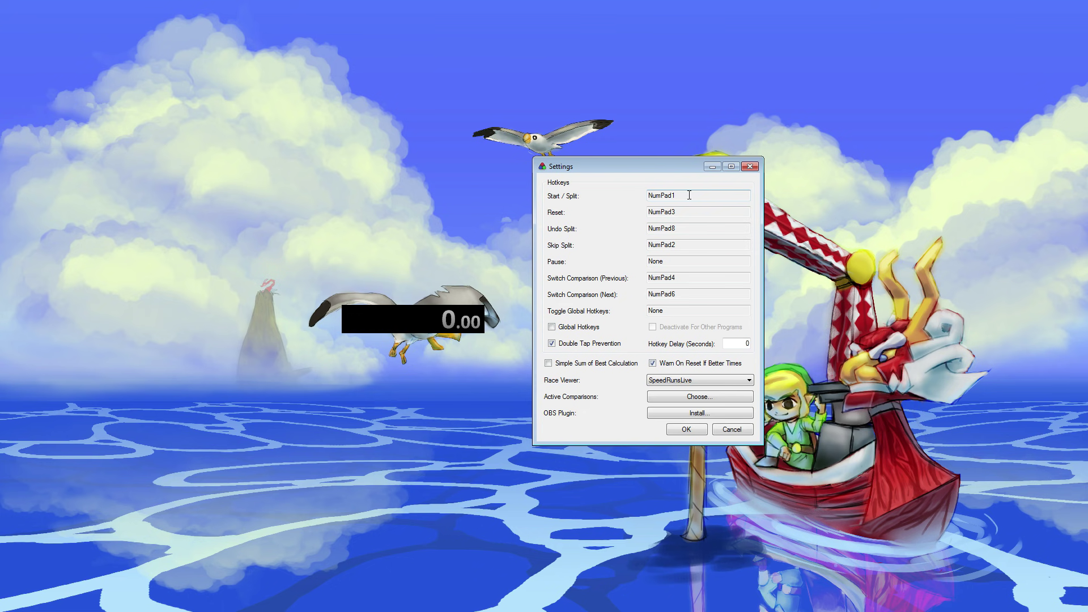
pyautogui.click(571, 330)
pyautogui.click(570, 331)
pyautogui.click(663, 196)
pyautogui.press('space')
pyautogui.click(671, 209)
pyautogui.press('r')
# - Assign the Undo Split hotkey to Left, Skip Split to Right and Pause to P, and accept the settings
pyautogui.click(681, 227)
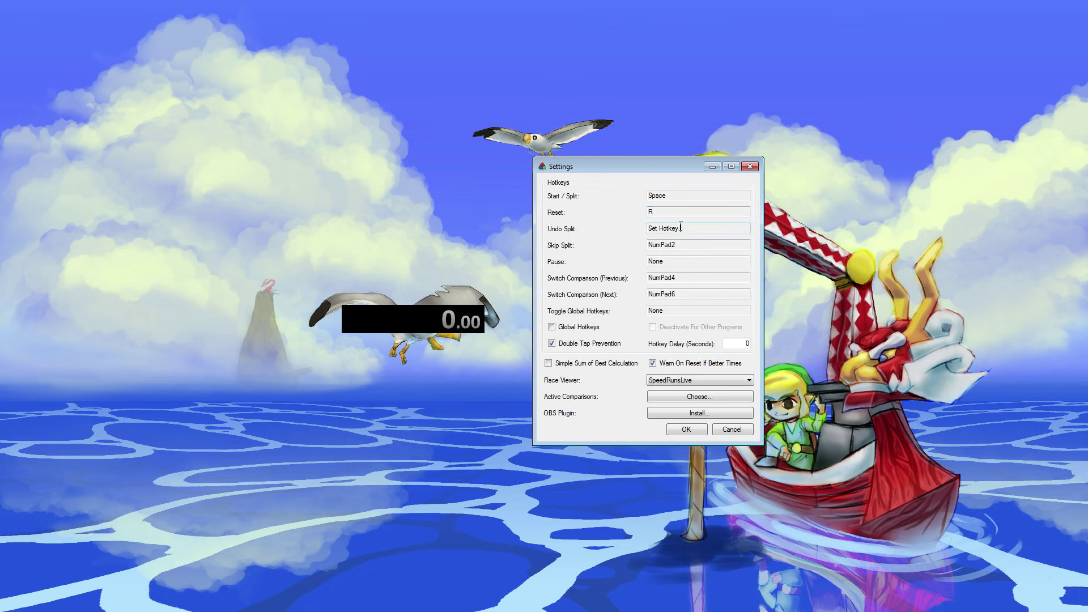
pyautogui.press('Left')
pyautogui.click(685, 242)
pyautogui.press('Right')
pyautogui.click(675, 260)
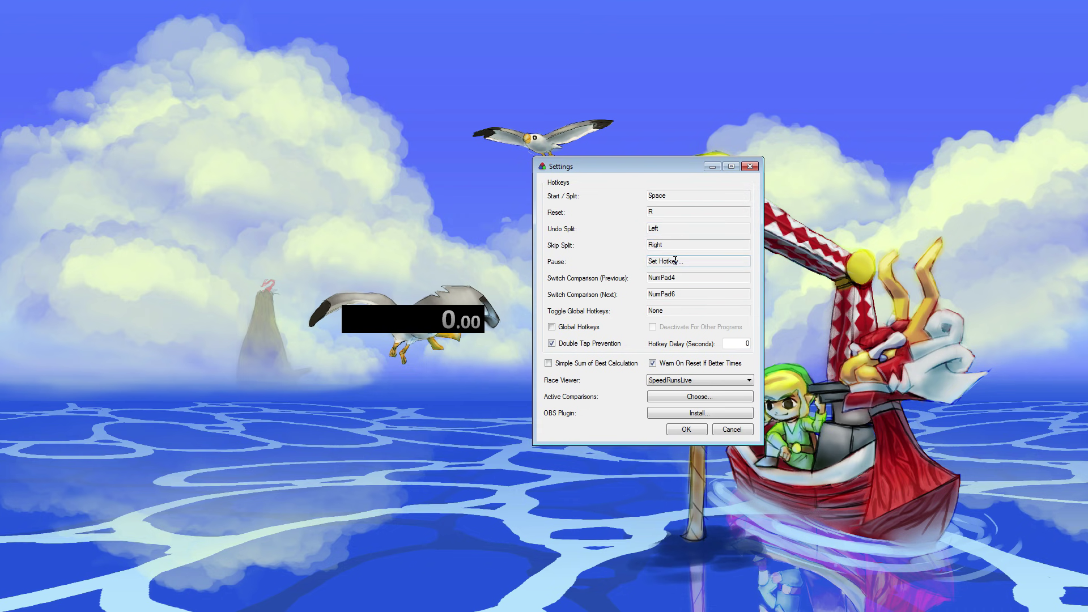
pyautogui.press('p')
pyautogui.click(686, 430)
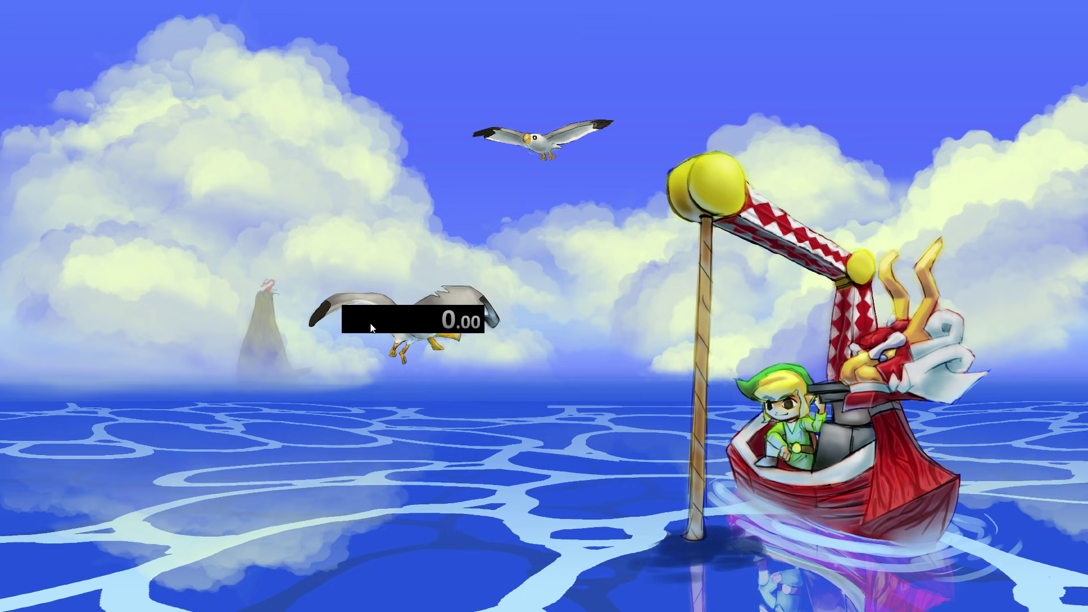
# - Test the timer hotkeys by starting, stopping and resetting the timer
pyautogui.press('KP_1')
pyautogui.press('KP_1')
pyautogui.press('KP_3')
# - Open the splits editor and name the first segment Wind Waker
pyautogui.rightClick(410, 324)
pyautogui.click(415, 329)
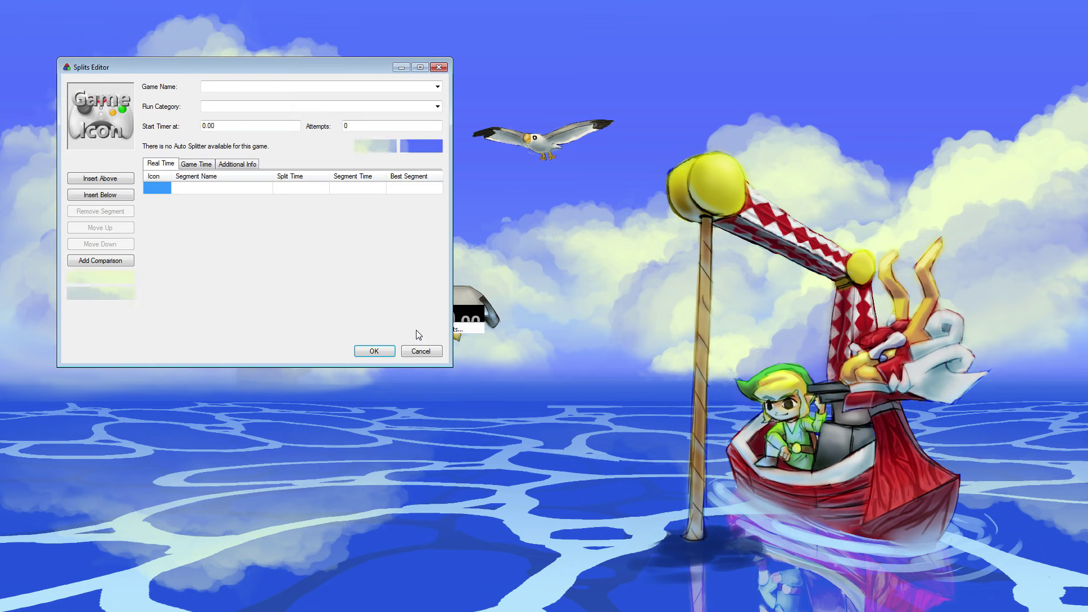
pyautogui.moveTo(326, 58); pyautogui.dragTo(769, 102)
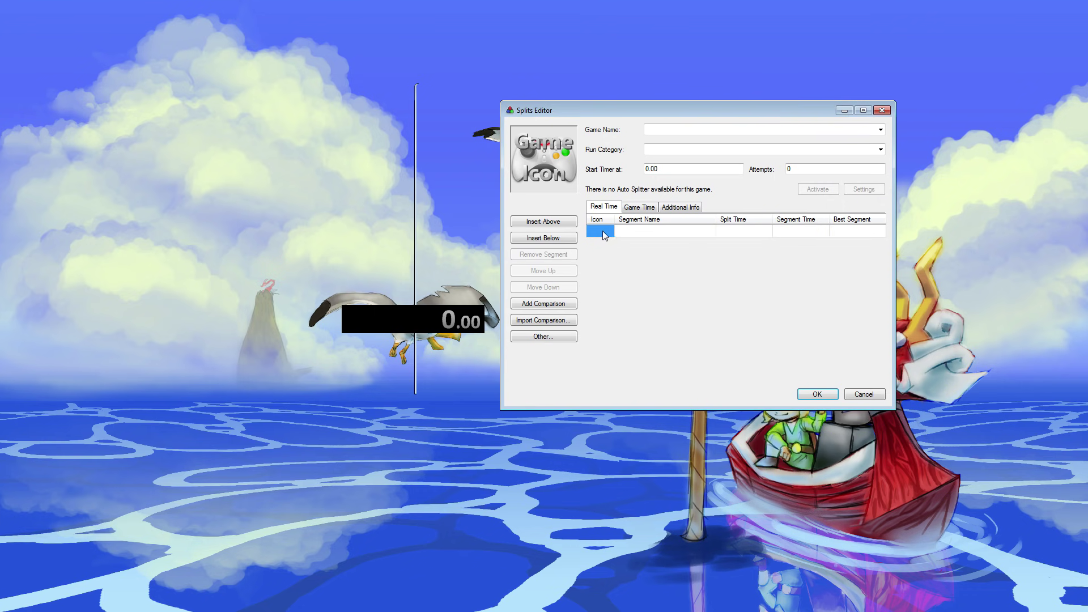
pyautogui.click(635, 230)
pyautogui.click(635, 229)
pyautogui.write('Wind Waker')
# - Insert two segments below Wind Waker, named Bombs and Master Sword
pyautogui.click(560, 238)
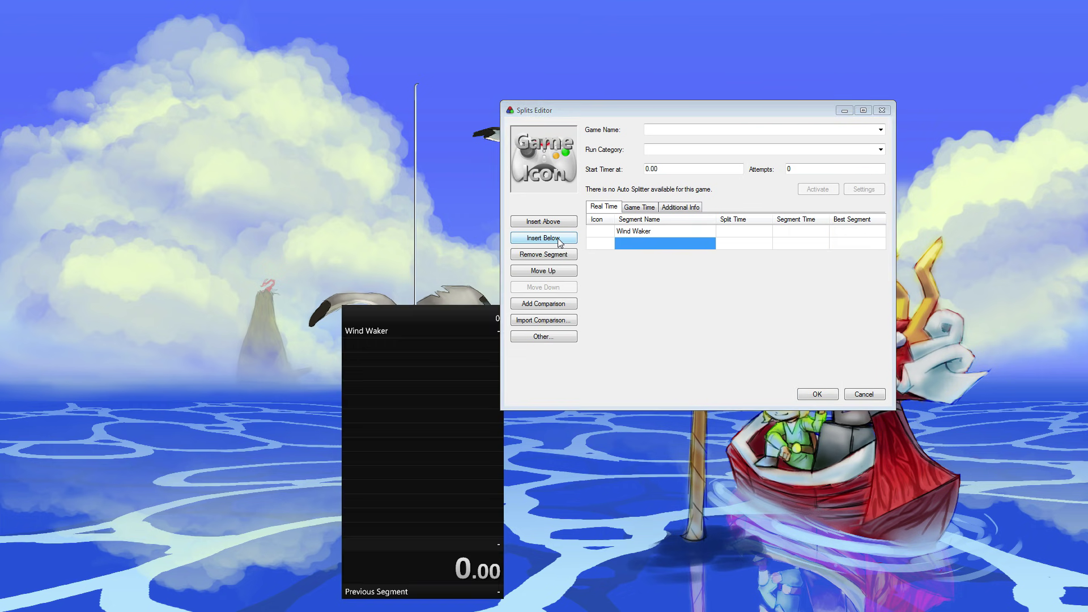
pyautogui.moveTo(702, 110); pyautogui.dragTo(741, 108)
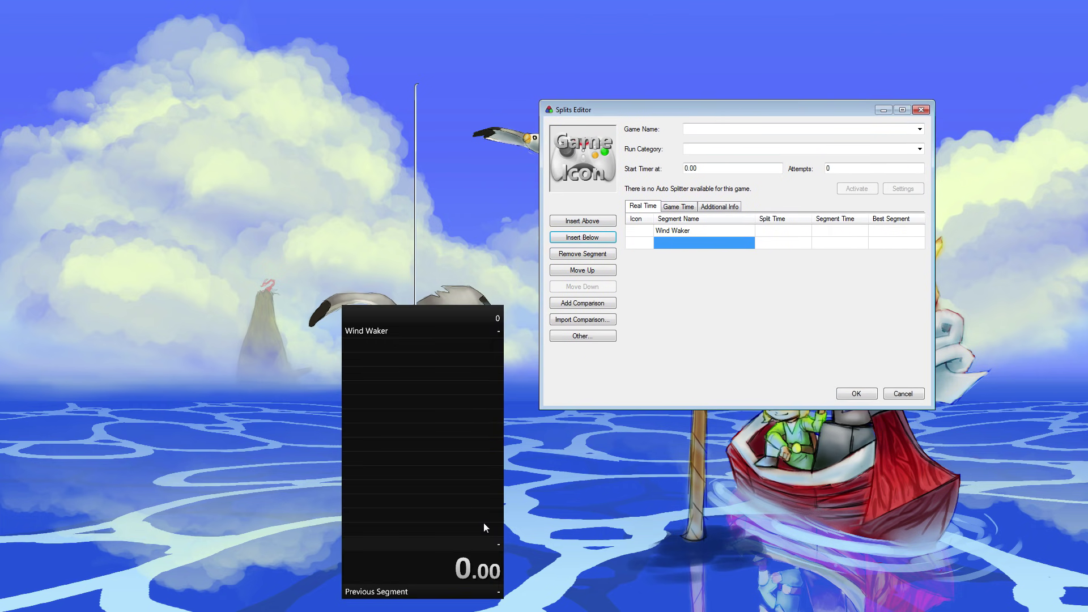
pyautogui.click(694, 242)
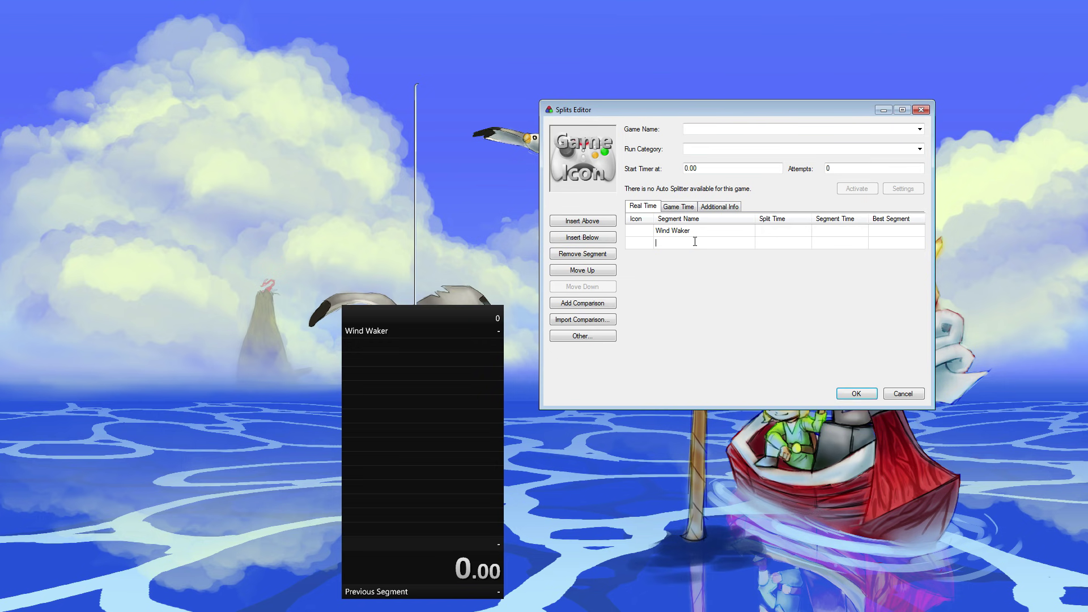
pyautogui.write('Bombs')
pyautogui.click(603, 241)
pyautogui.click(676, 256)
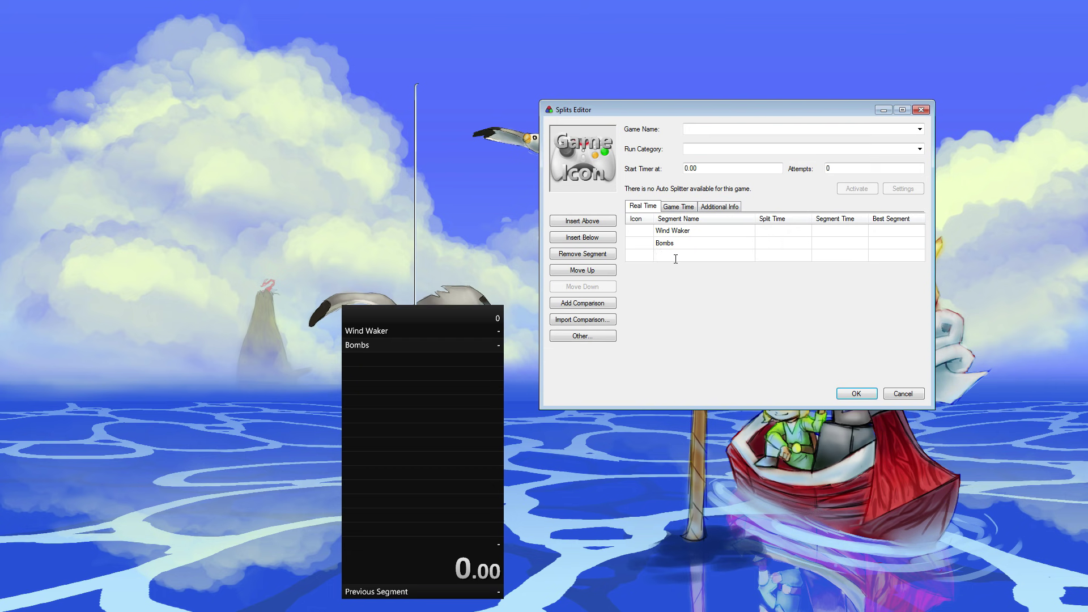
pyautogui.write('Master Sword')
# - Insert a last segment named Ganon below Master Sword and accept the splits
pyautogui.click(603, 238)
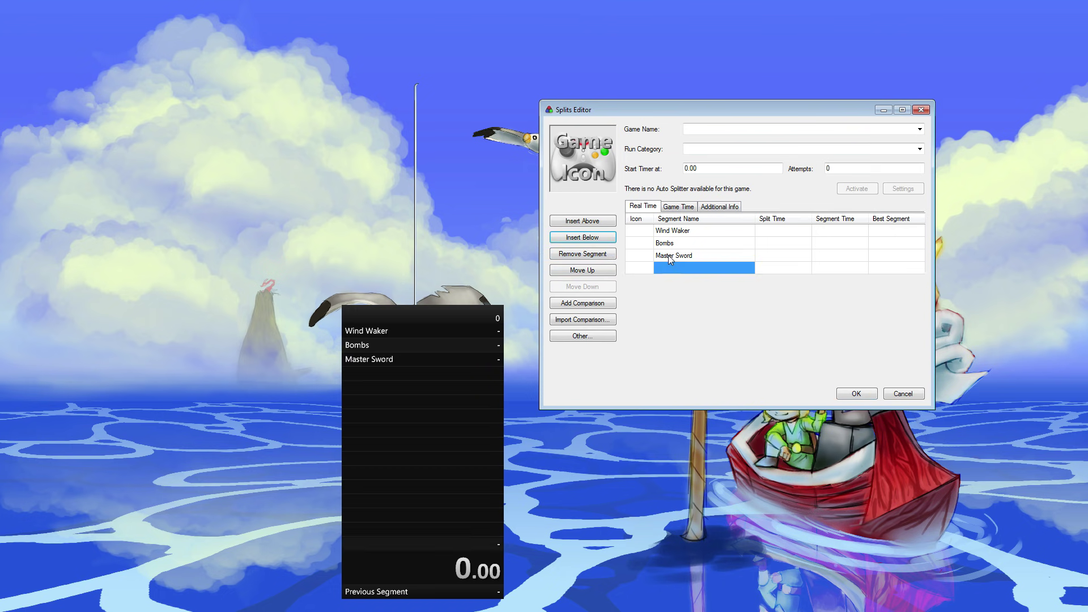
pyautogui.click(673, 270)
pyautogui.write('Ganon')
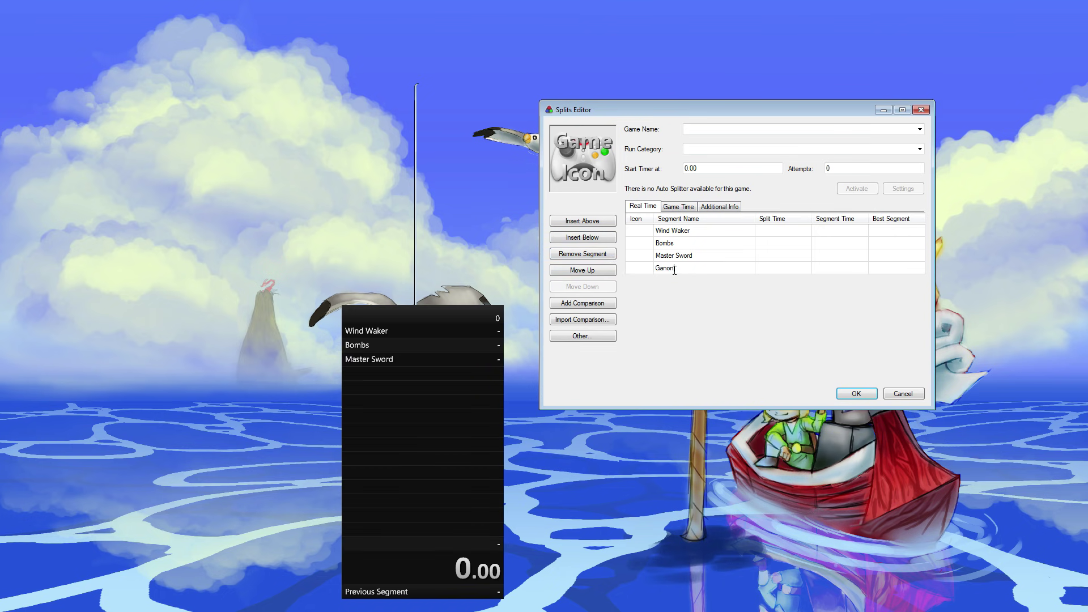
pyautogui.click(856, 393)
# - Time a complete run through all four segments, reset the timer and save the new best times
pyautogui.press('KP_1')
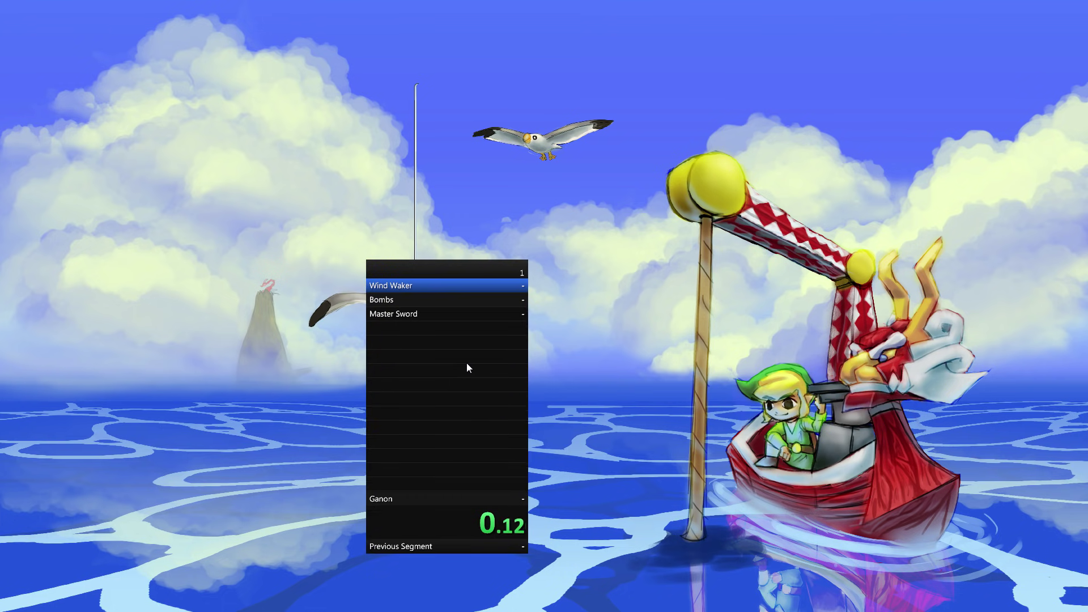
pyautogui.press('KP_1')
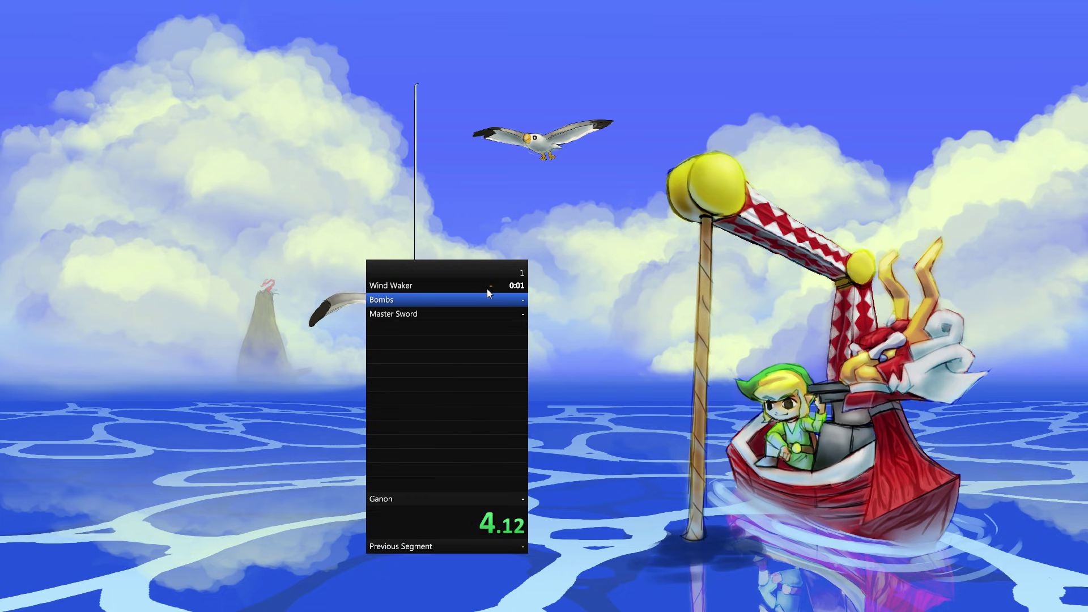
pyautogui.press('KP_1')
pyautogui.press('KP_1')
pyautogui.press('KP_1')
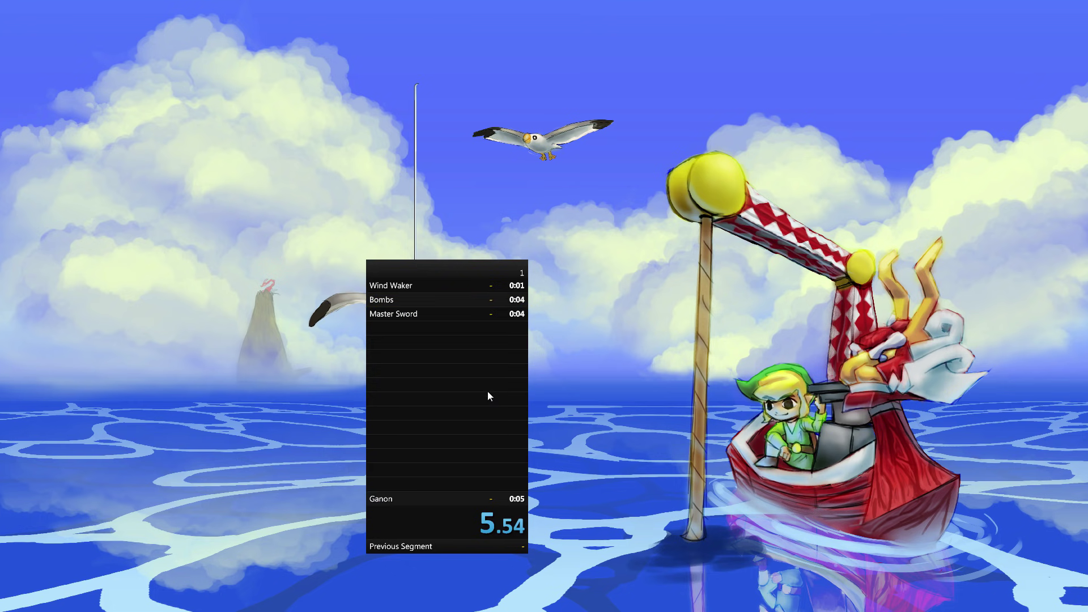
pyautogui.press('KP_3')
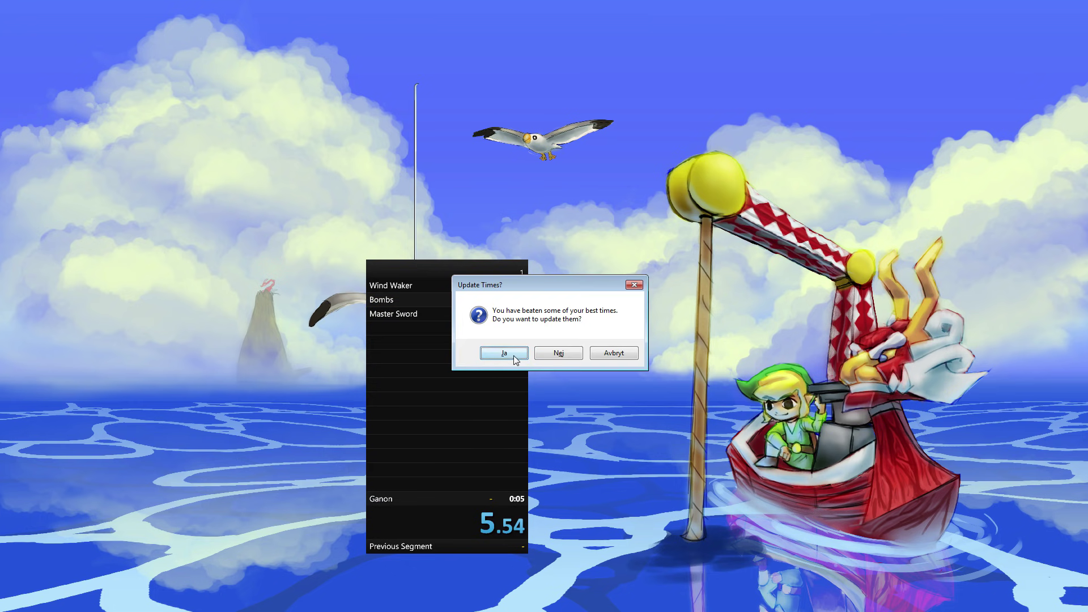
pyautogui.click(489, 354)
# - Start a second run, split through Wind Waker, Bombs and Master Sword, and reset it without updating the best times
pyautogui.moveTo(488, 354); pyautogui.dragTo(483, 293)
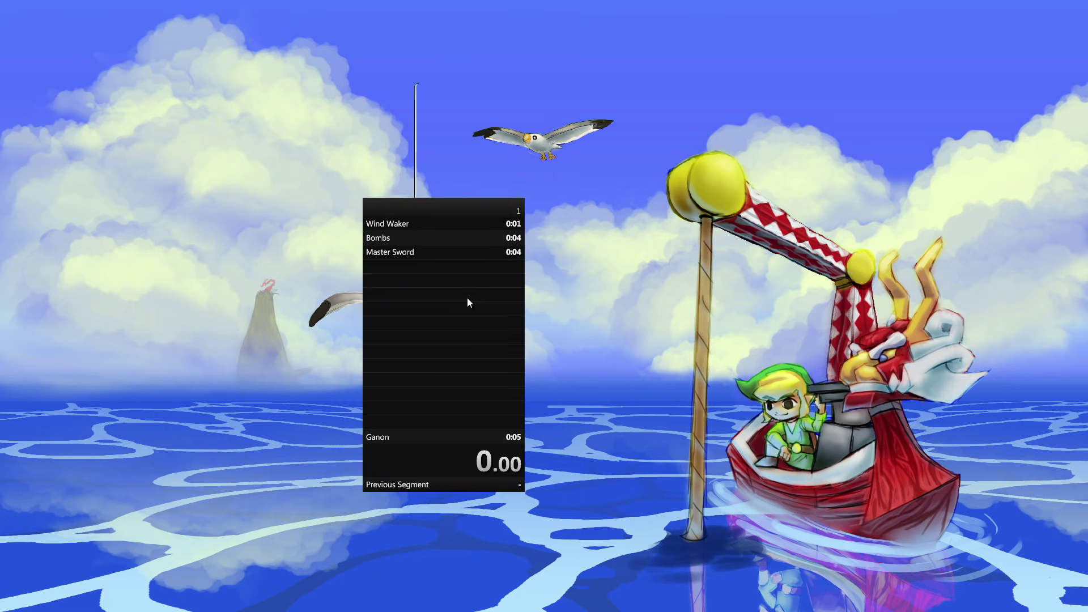
pyautogui.press('KP_1')
pyautogui.press('KP_1')
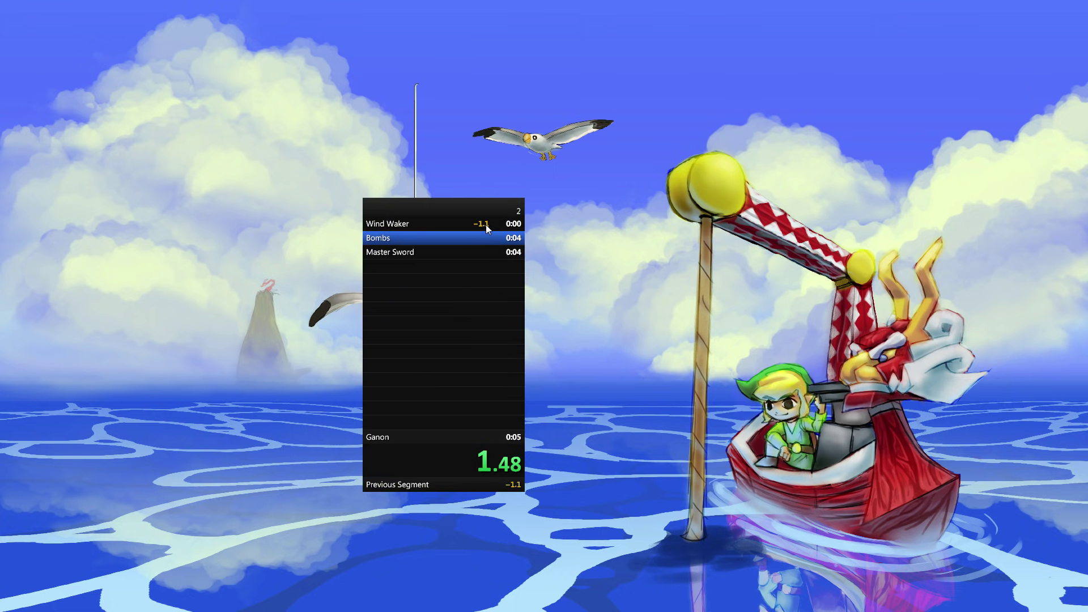
pyautogui.press('KP_1')
pyautogui.press('KP_1')
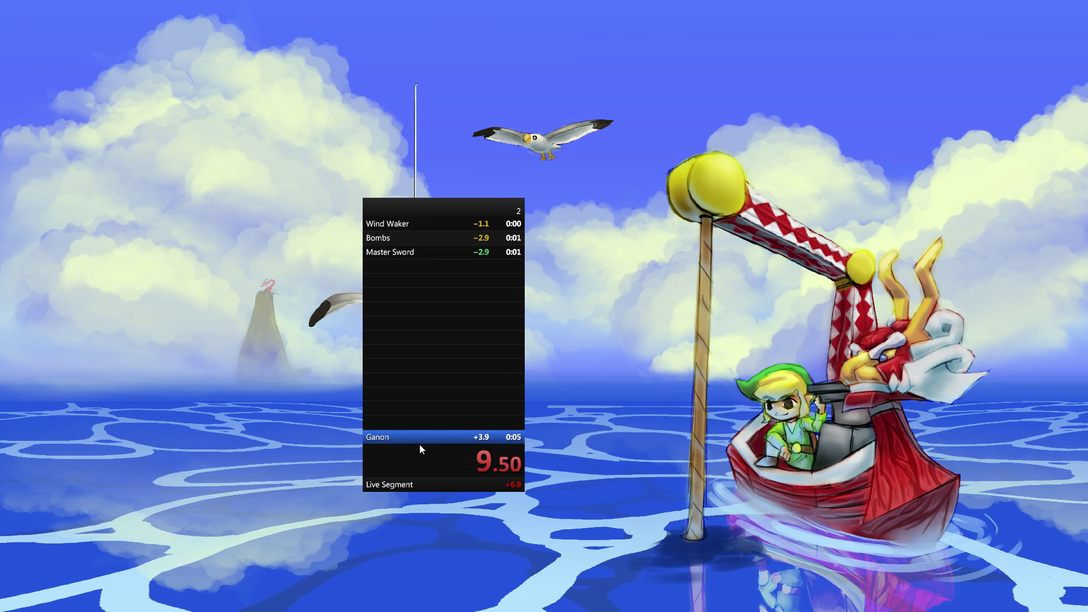
pyautogui.click(441, 387)
pyautogui.press('KP_3')
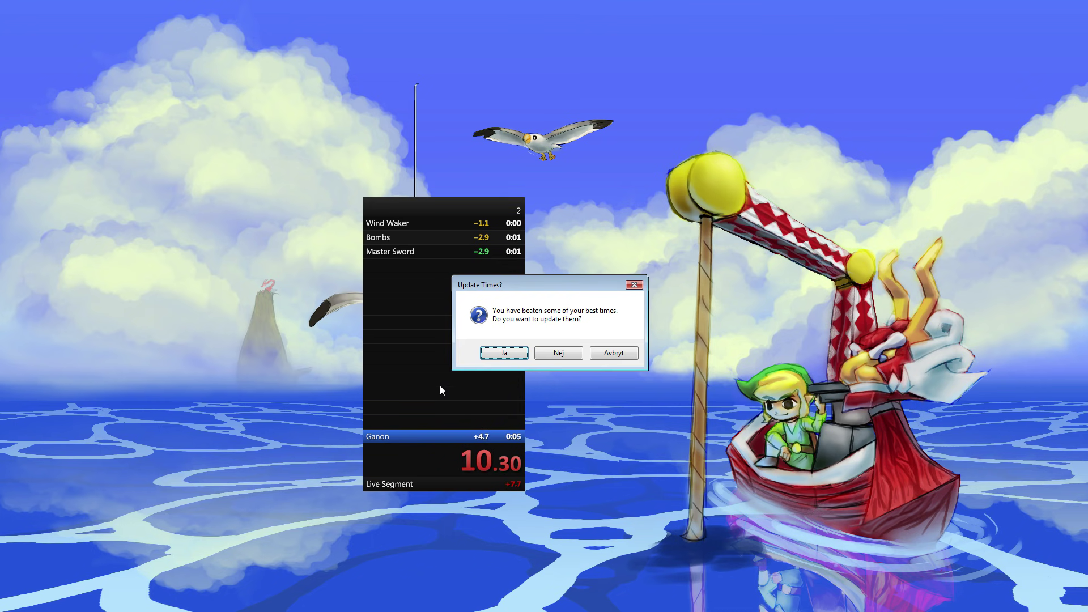
pyautogui.click(559, 354)
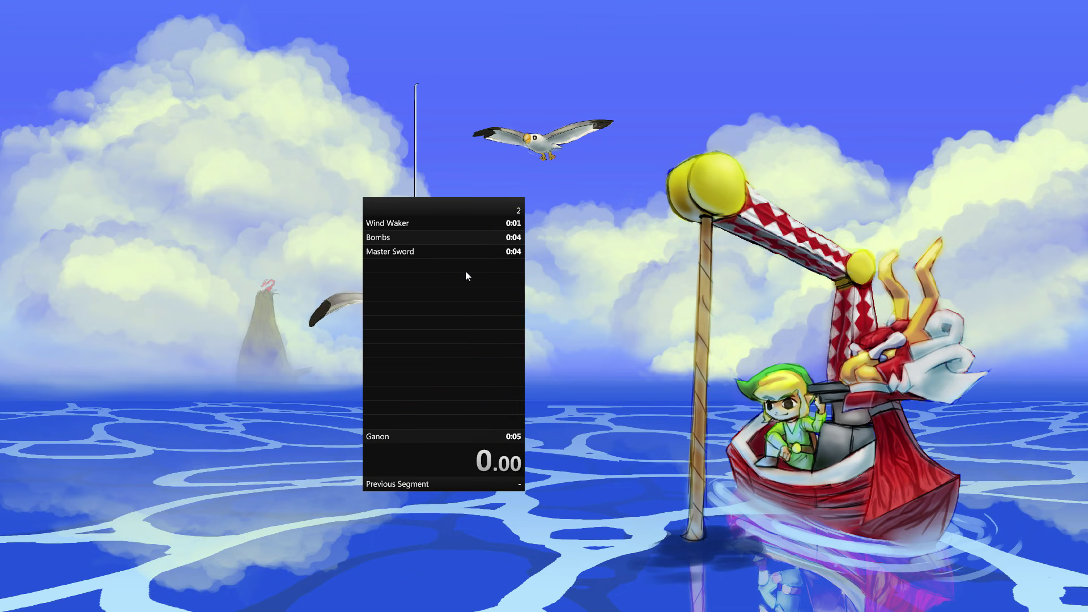
# - Open the splits for editing and give the Wind Waker segment the Wind Waker icon from The Wind Waker's PNG folder
pyautogui.moveTo(466, 276); pyautogui.dragTo(587, 282)
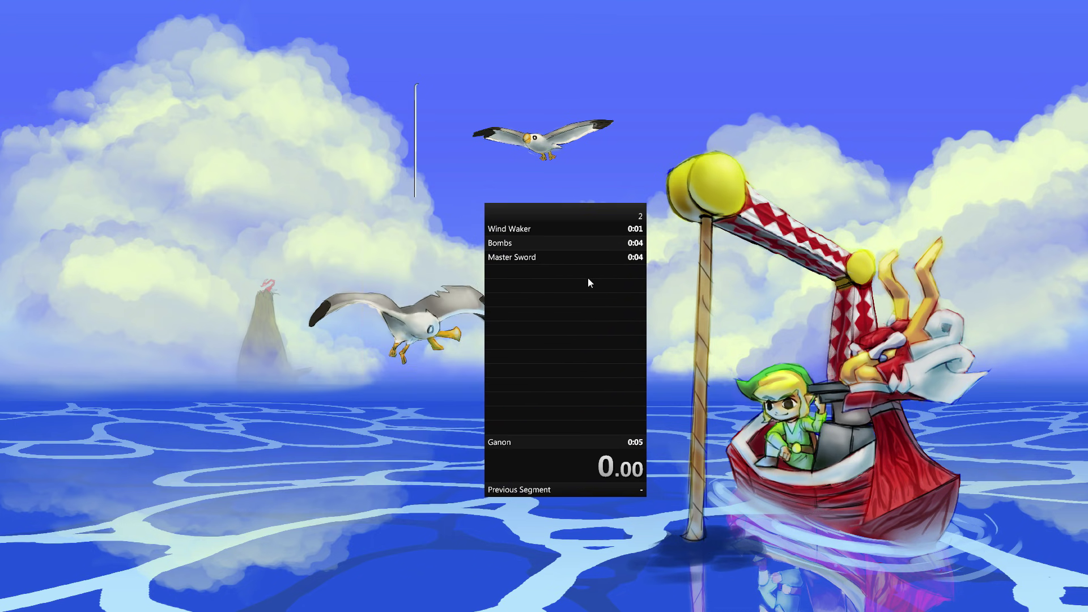
pyautogui.rightClick(581, 307)
pyautogui.click(600, 313)
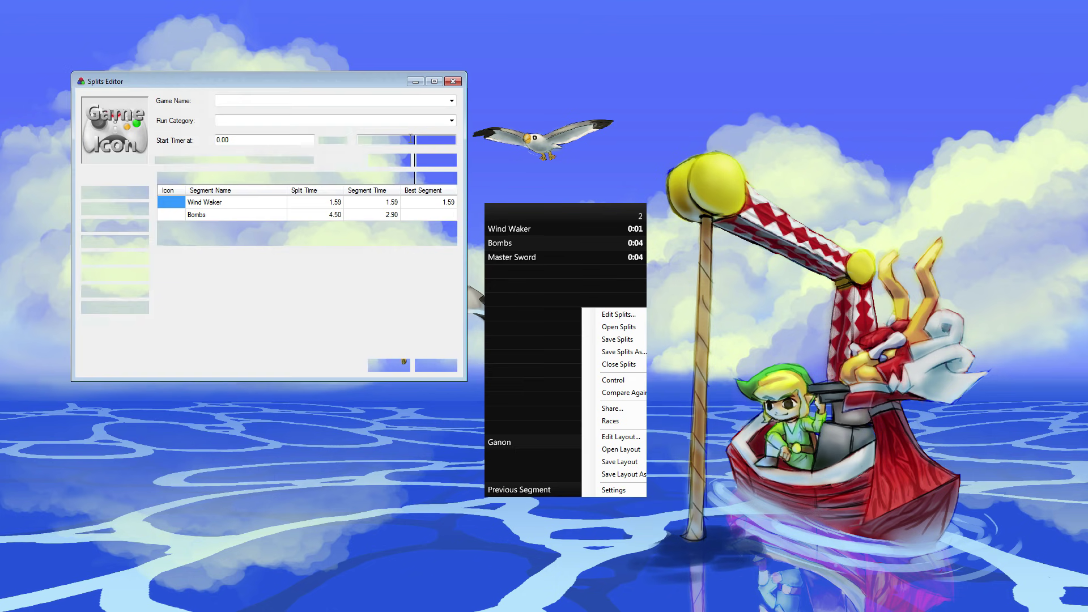
pyautogui.doubleClick(173, 208)
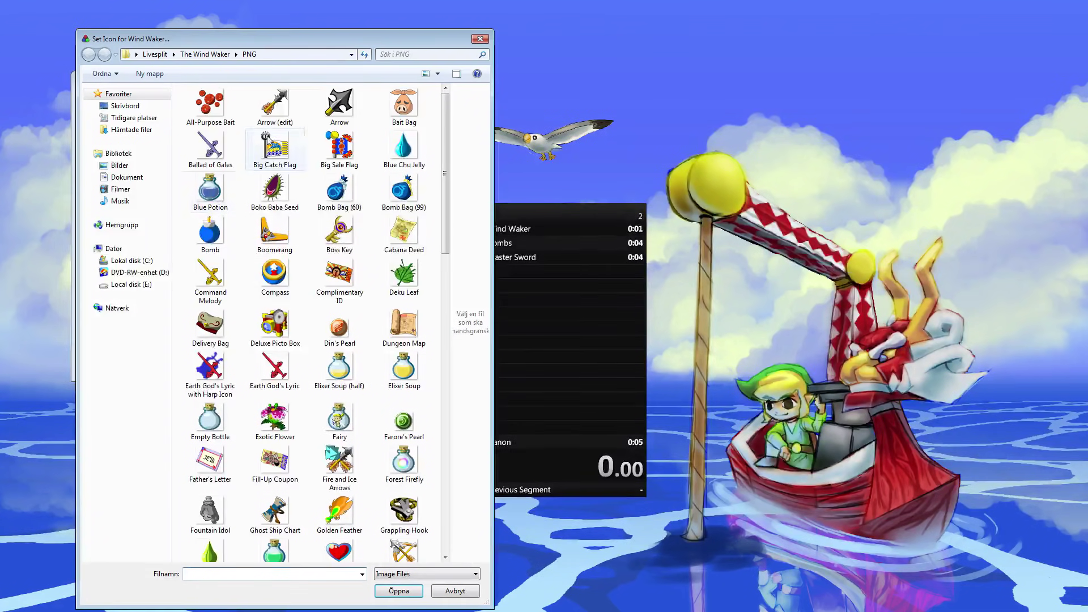
pyautogui.click(155, 54)
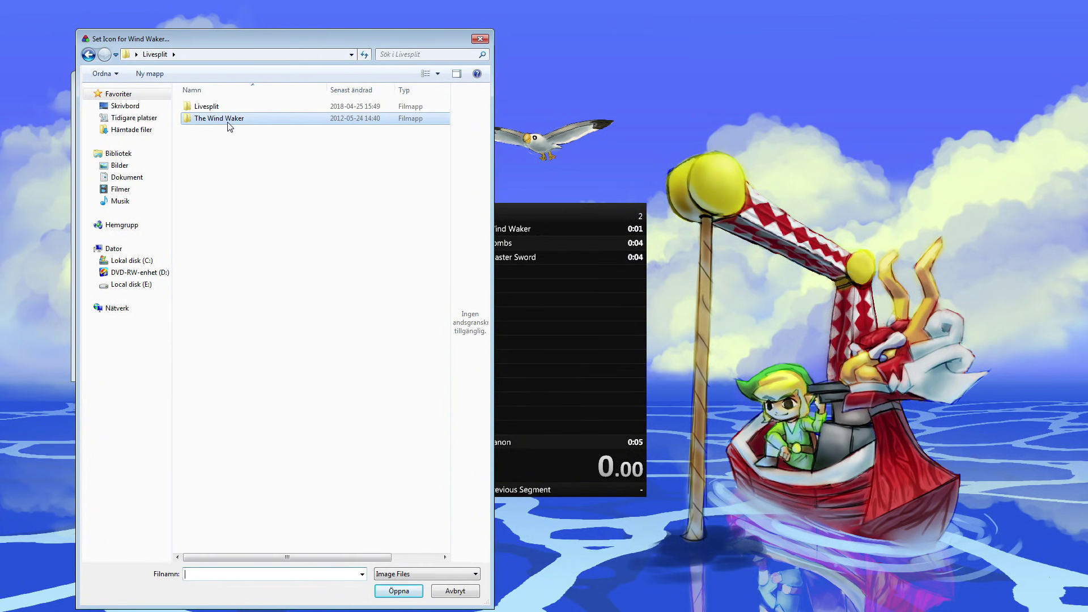
pyautogui.doubleClick(230, 127)
pyautogui.doubleClick(218, 109)
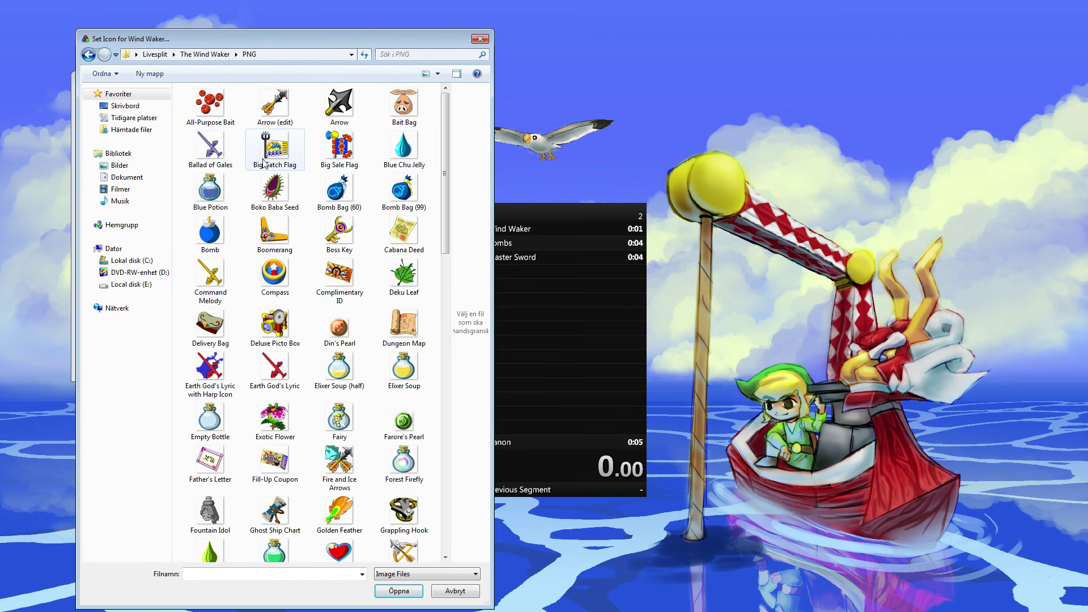
pyautogui.click(281, 195)
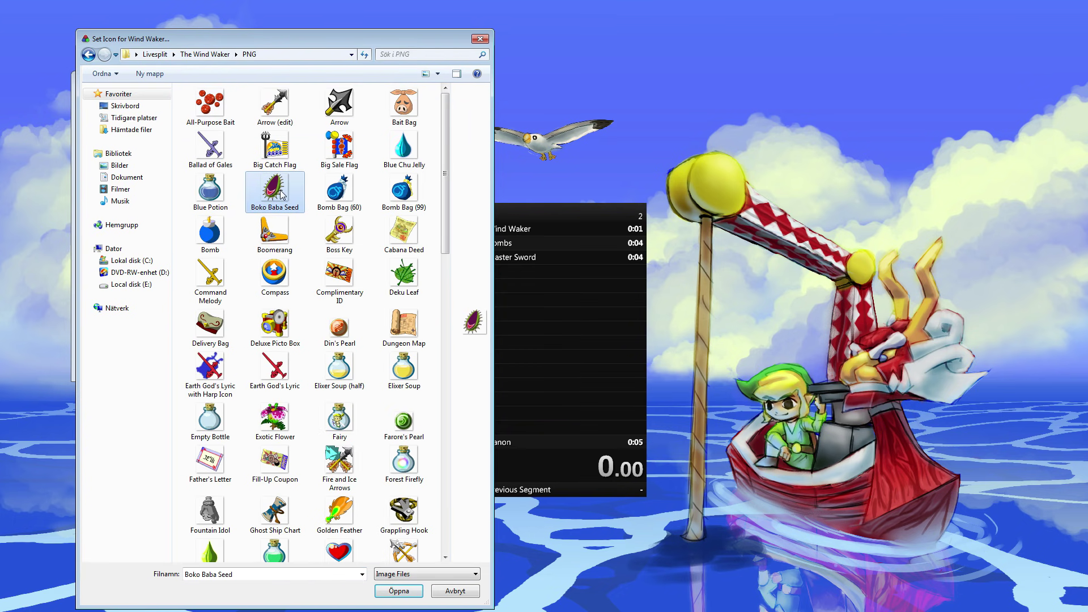
pyautogui.write('wind')
pyautogui.click(264, 535)
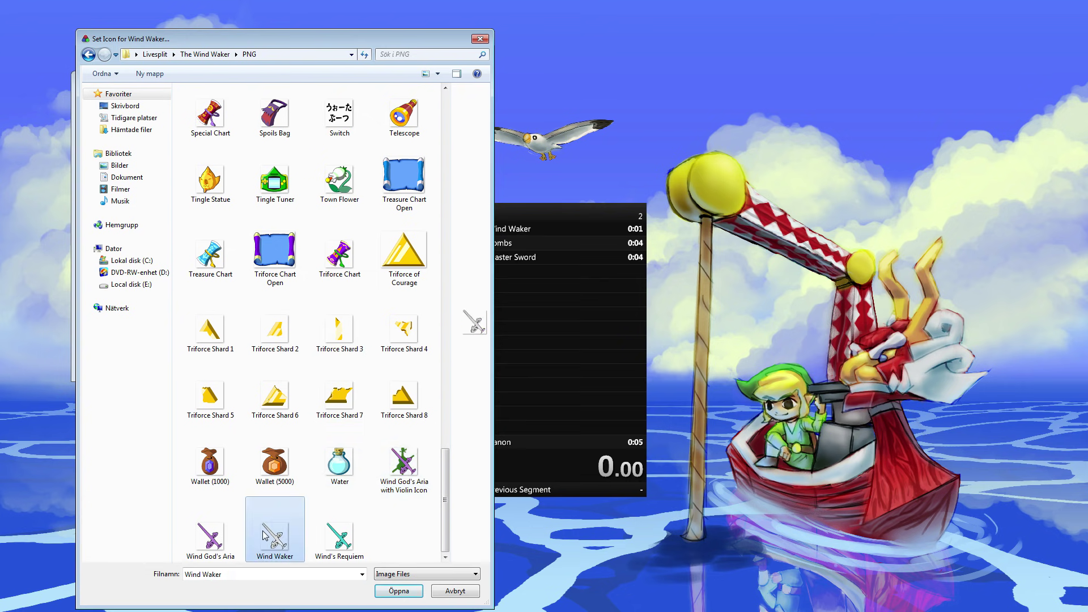
pyautogui.doubleClick(264, 536)
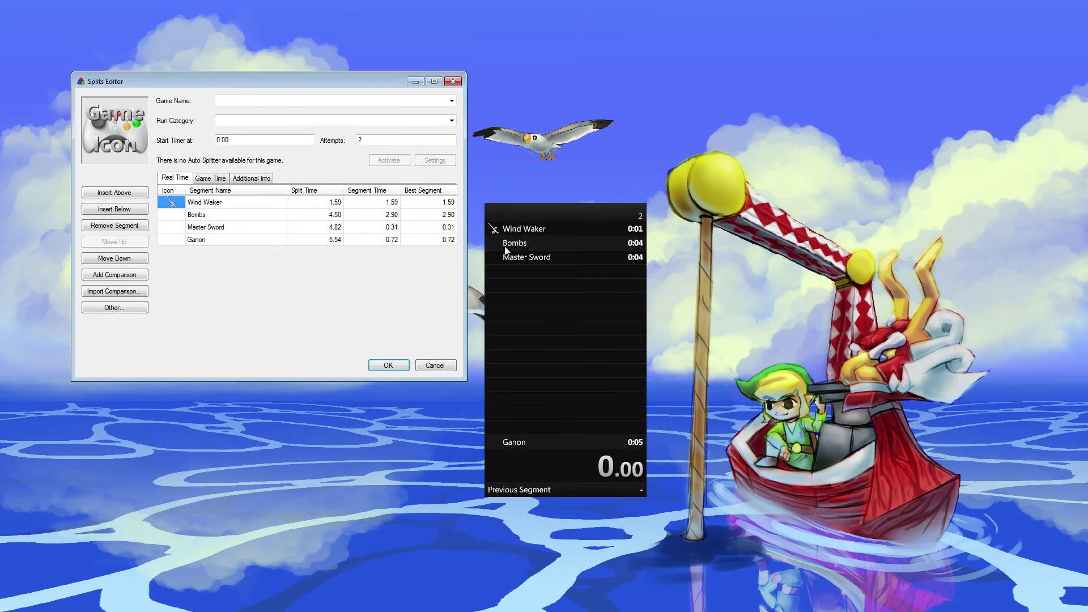
# - Give the Bombs segment the Bomb icon and the Master Sword segment the Master Sword (Fully Charged) icon
pyautogui.doubleClick(171, 215)
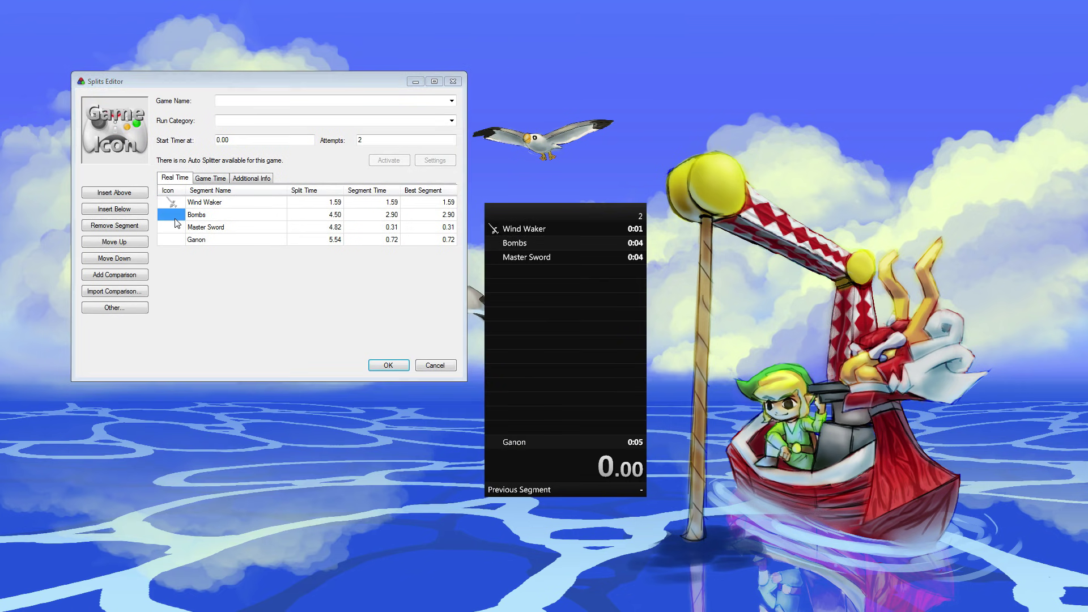
pyautogui.doubleClick(218, 243)
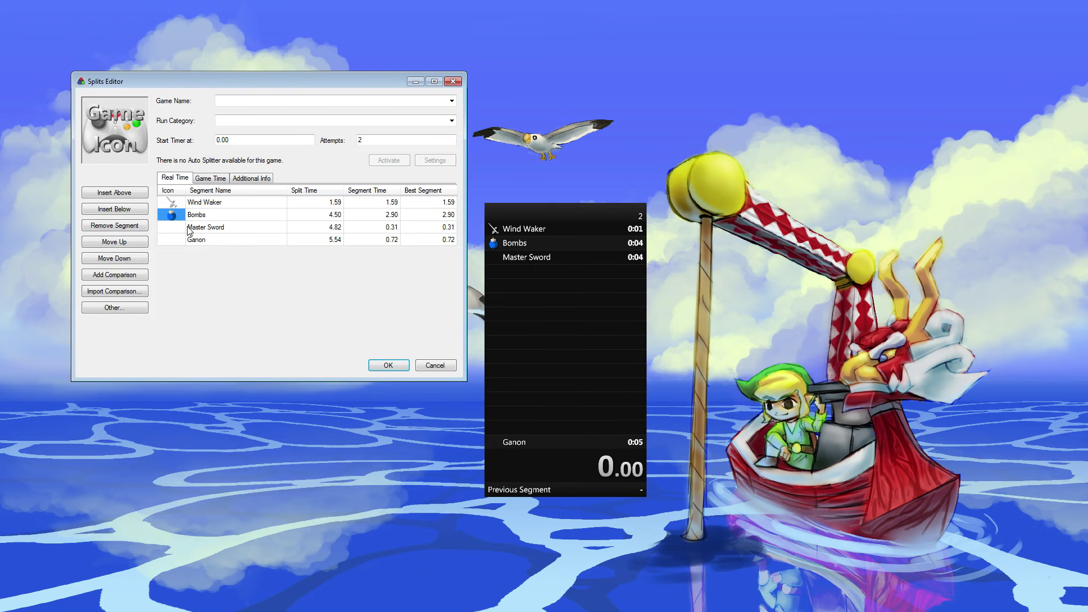
pyautogui.doubleClick(181, 227)
pyautogui.click(256, 248)
pyautogui.press('m')
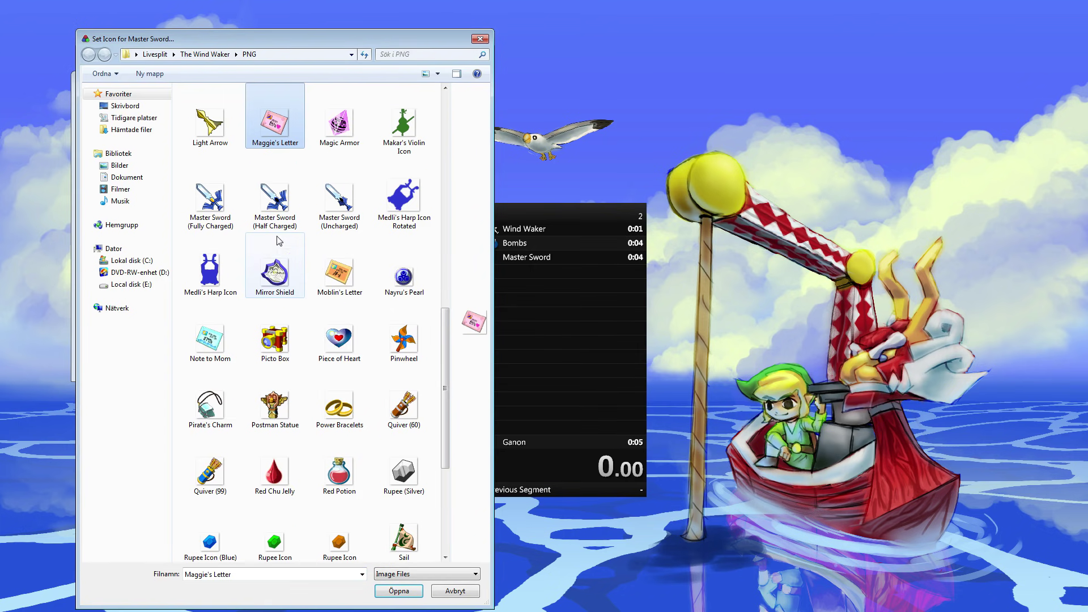
pyautogui.doubleClick(211, 202)
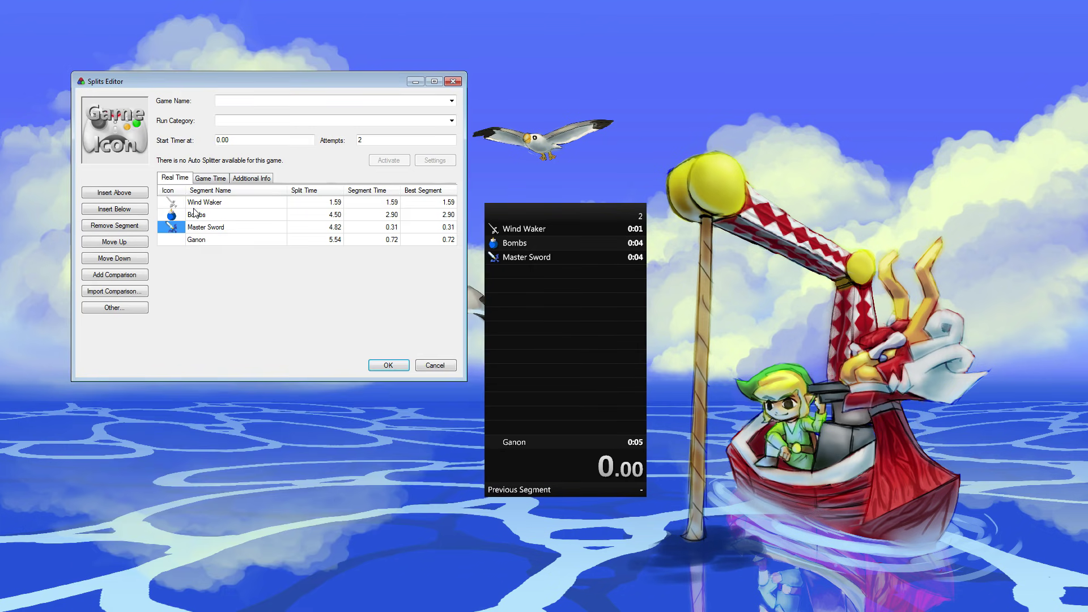
# - Give the Ganon segment the Bait Bag icon and accept the splits
pyautogui.doubleClick(180, 240)
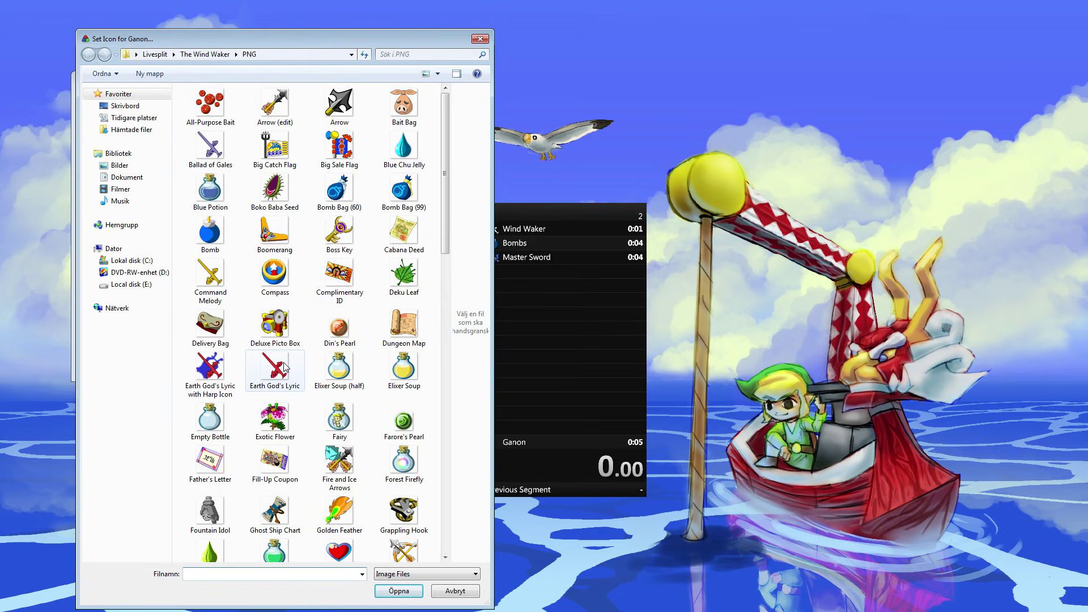
pyautogui.click(285, 367)
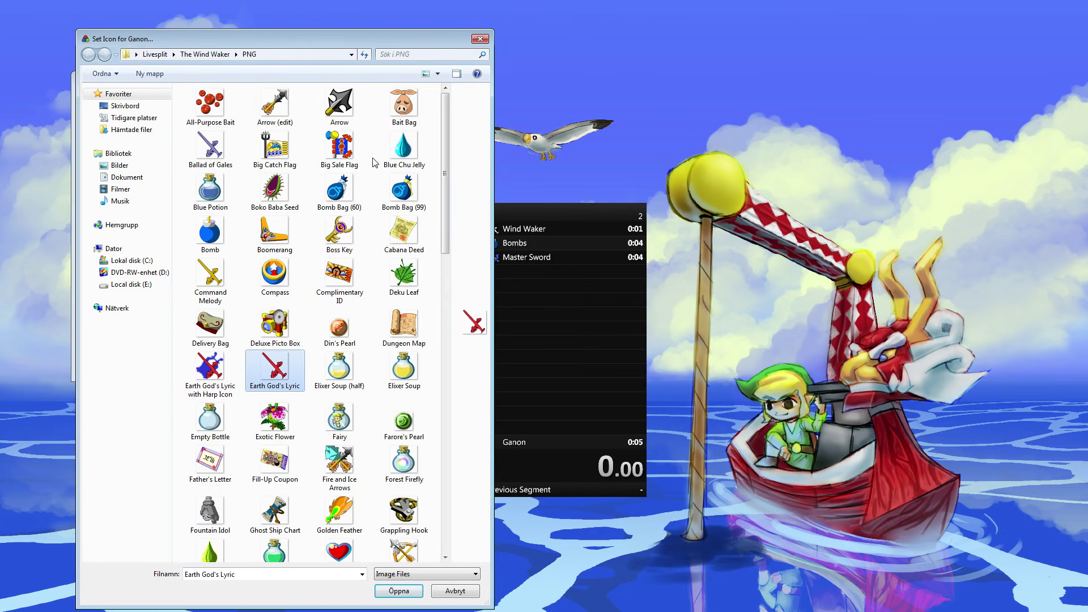
pyautogui.doubleClick(395, 118)
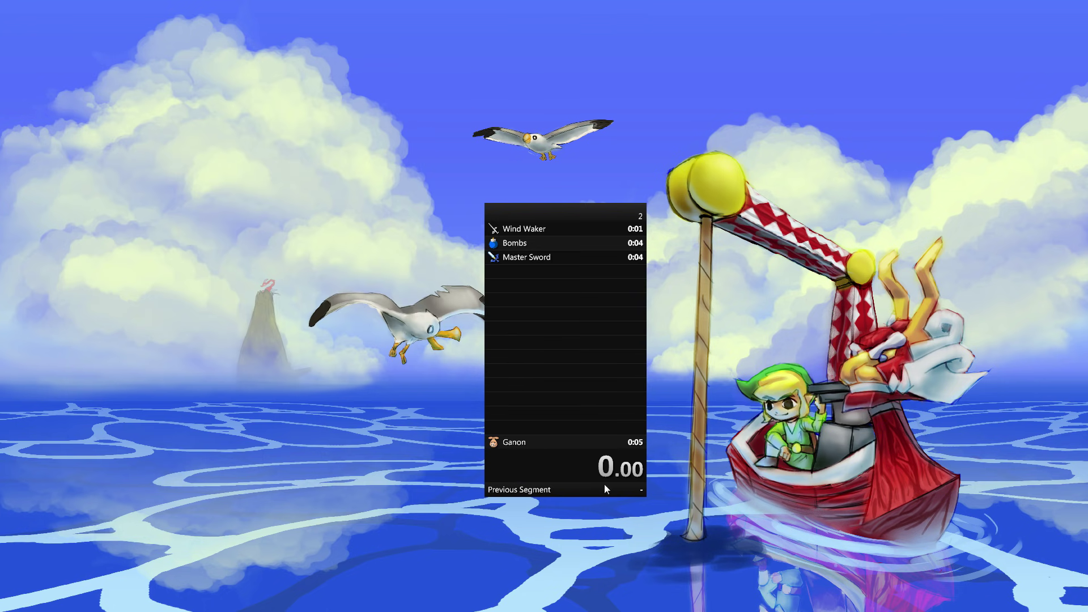
# - Resize the timer window to a smaller size and reposition it on the desktop
pyautogui.moveTo(605, 486); pyautogui.dragTo(554, 308)
pyautogui.moveTo(578, 460); pyautogui.dragTo(589, 400)
pyautogui.moveTo(665, 333); pyautogui.dragTo(622, 355)
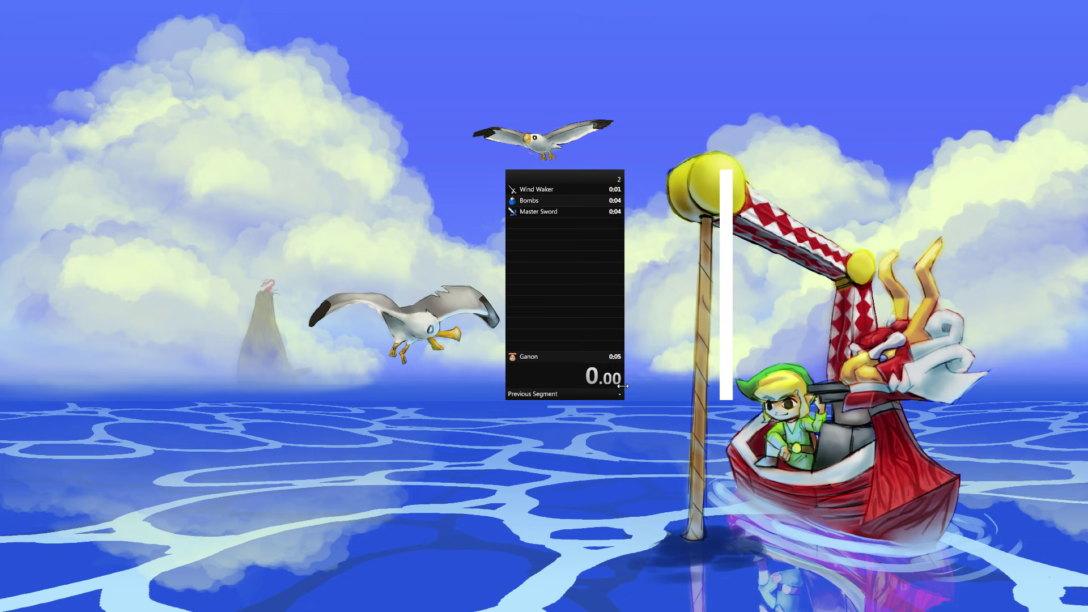
pyautogui.moveTo(560, 300); pyautogui.dragTo(498, 255)
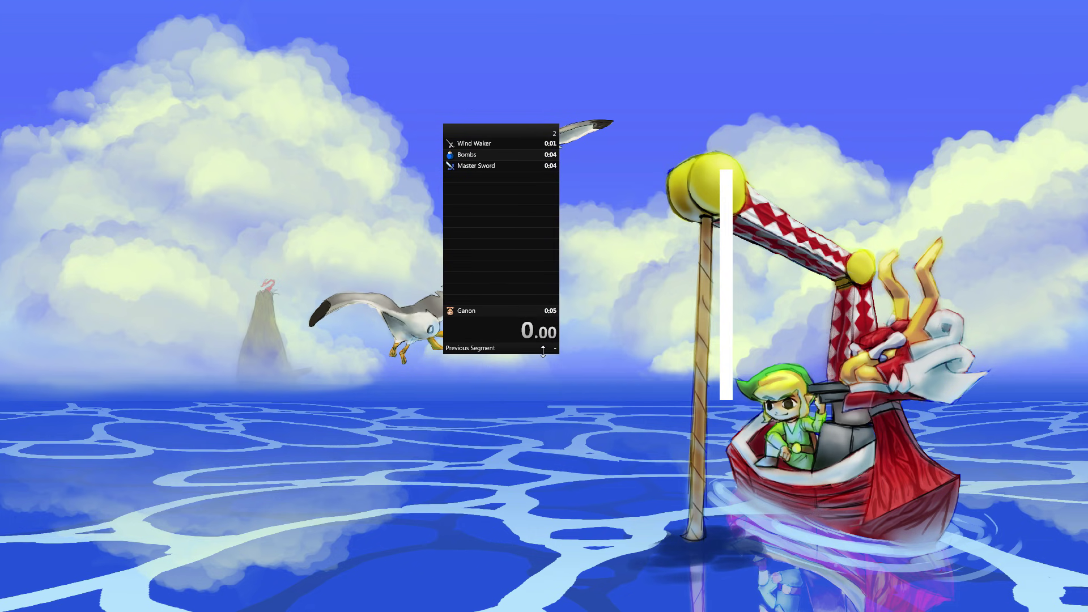
pyautogui.moveTo(544, 354); pyautogui.dragTo(582, 352)
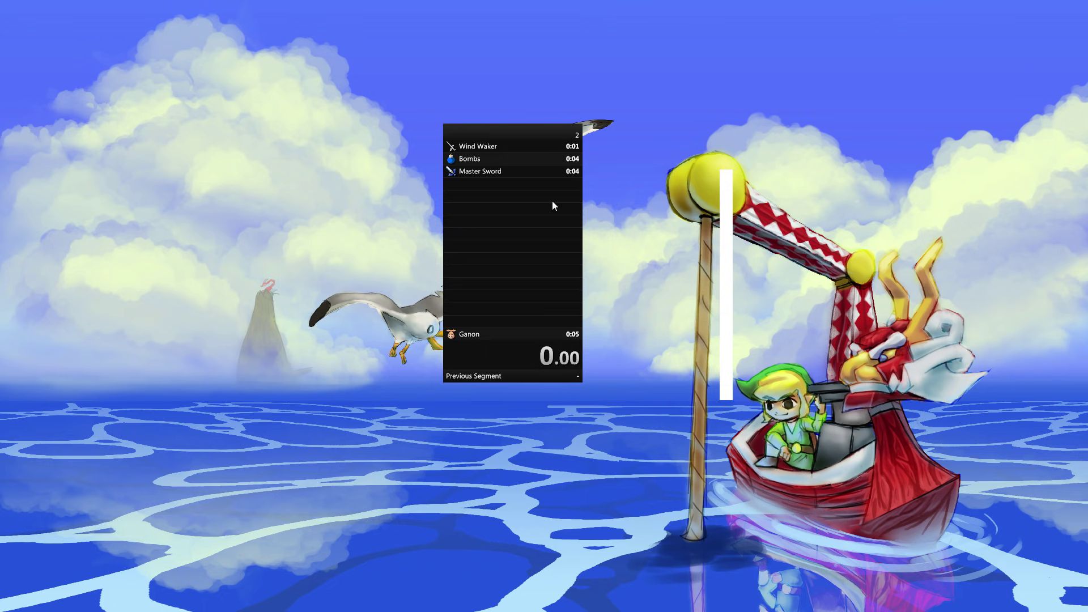
pyautogui.moveTo(512, 226); pyautogui.dragTo(441, 245)
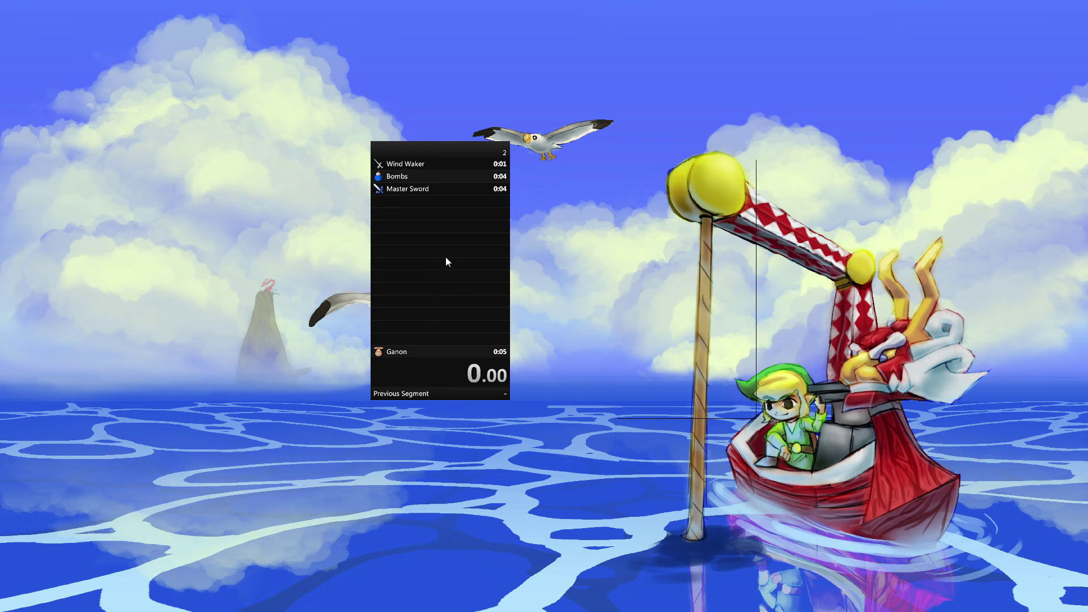
pyautogui.rightClick(419, 225)
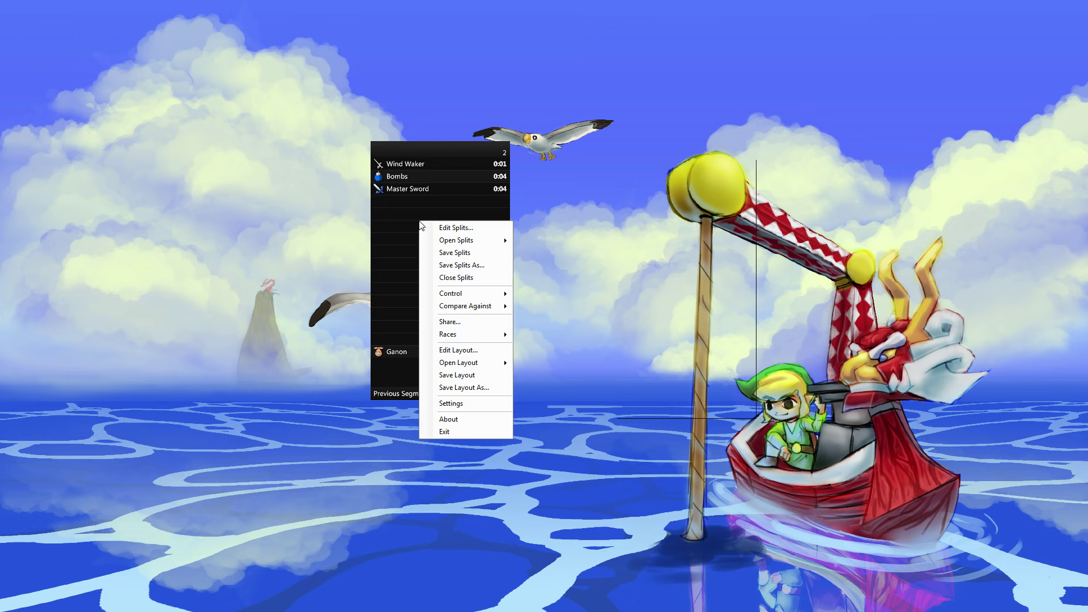
pyautogui.moveTo(478, 294)
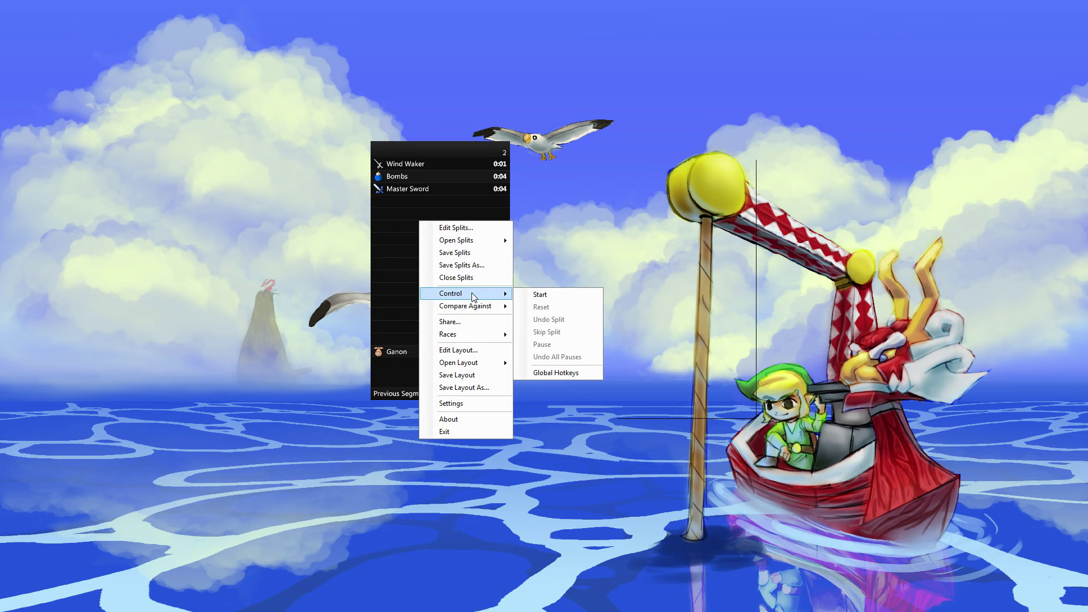
pyautogui.click(485, 352)
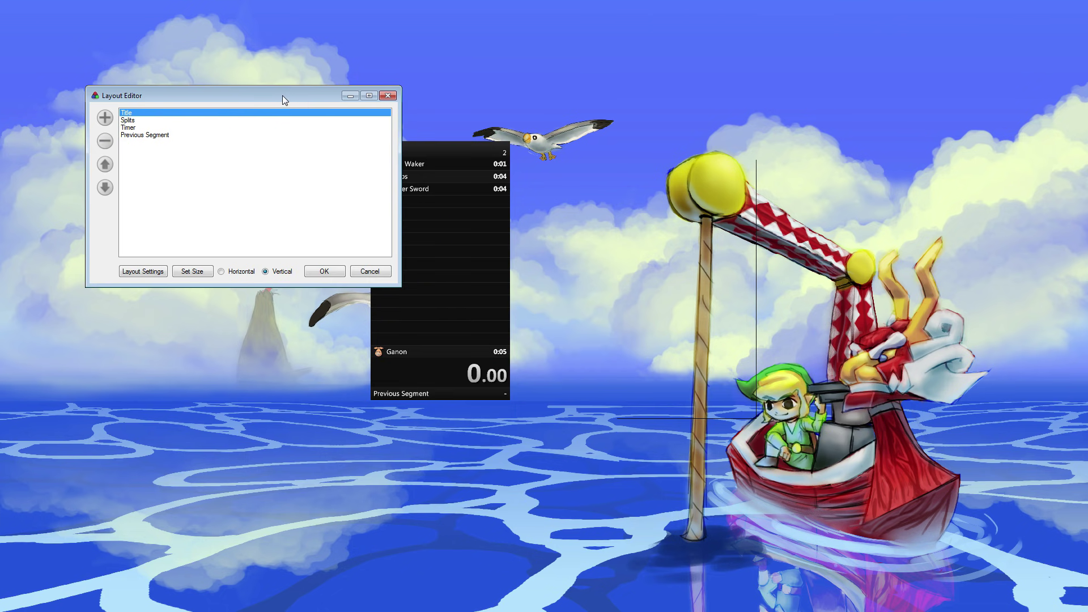
pyautogui.moveTo(283, 100); pyautogui.dragTo(233, 158)
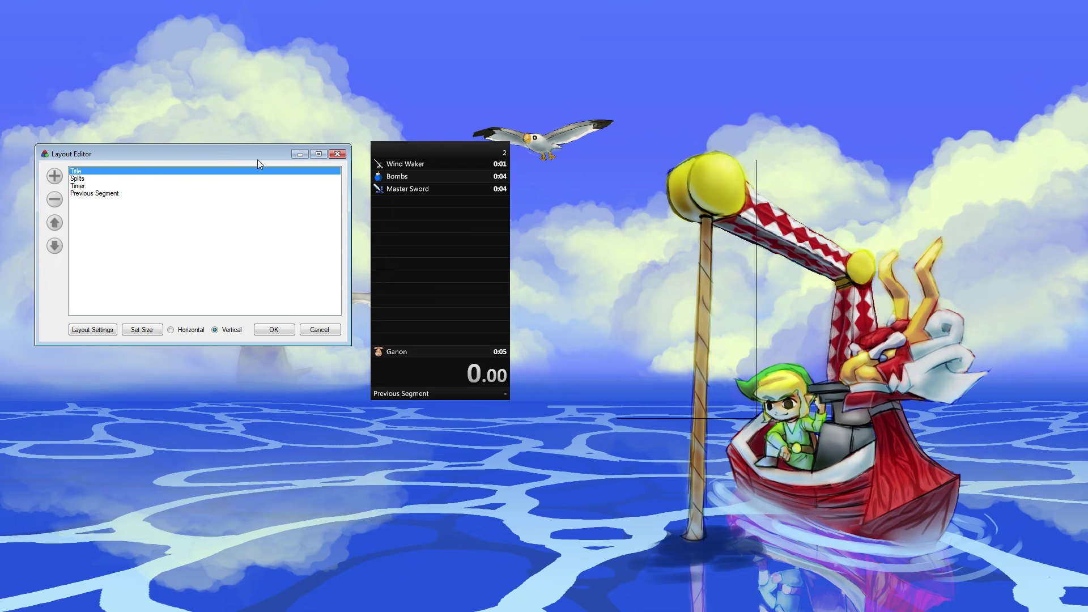
pyautogui.click(337, 154)
# - Open the splits for editing and set the game name to The Legend of Zelda: The Wind Waker HD
pyautogui.rightClick(477, 228)
pyautogui.click(491, 235)
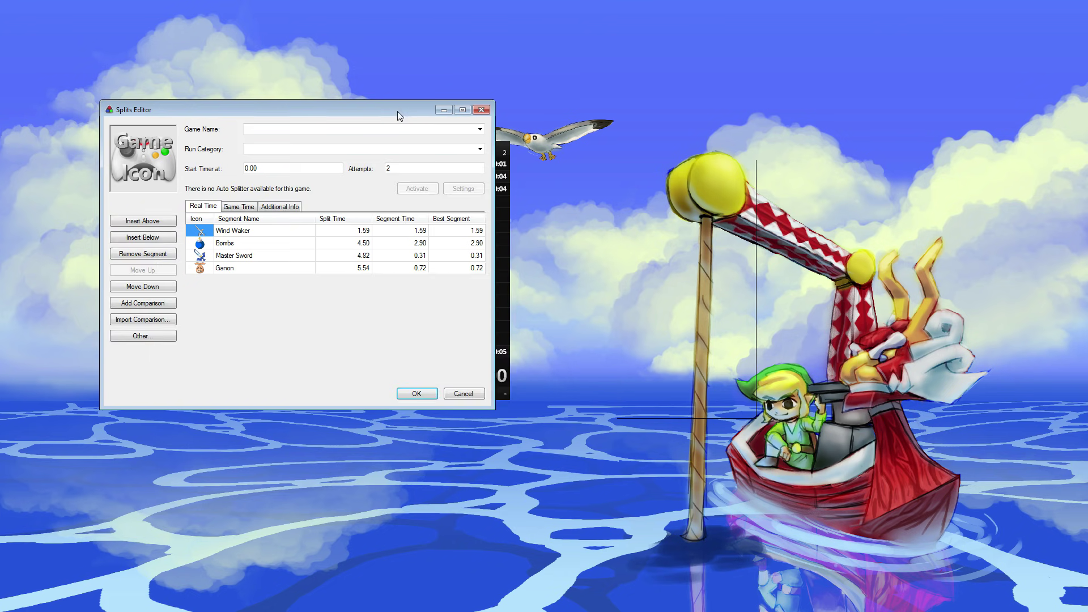
pyautogui.moveTo(397, 112); pyautogui.dragTo(813, 148)
pyautogui.click(896, 166)
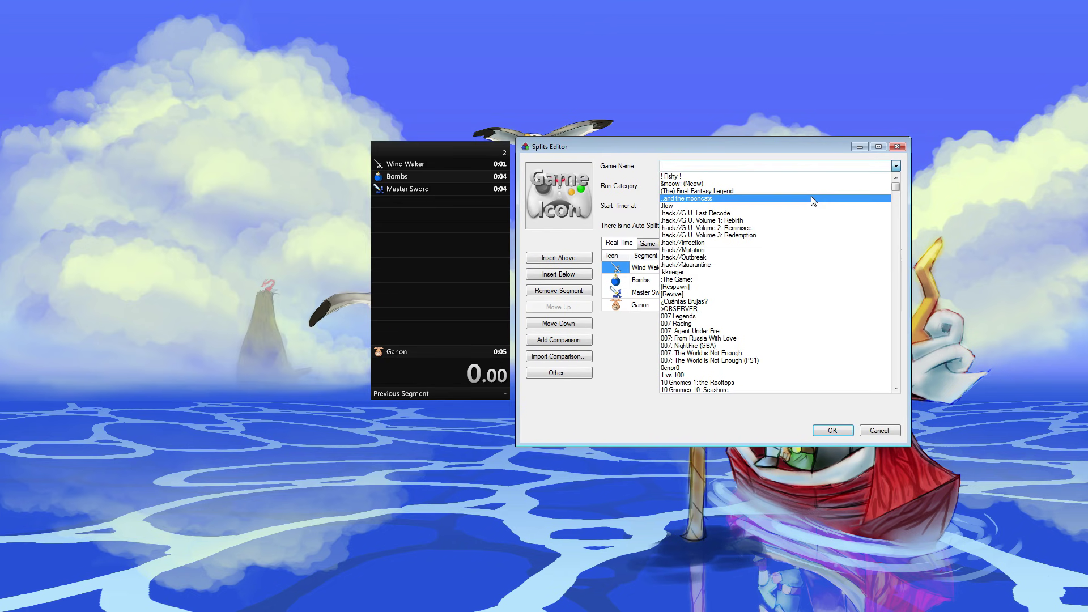
pyautogui.write('the')
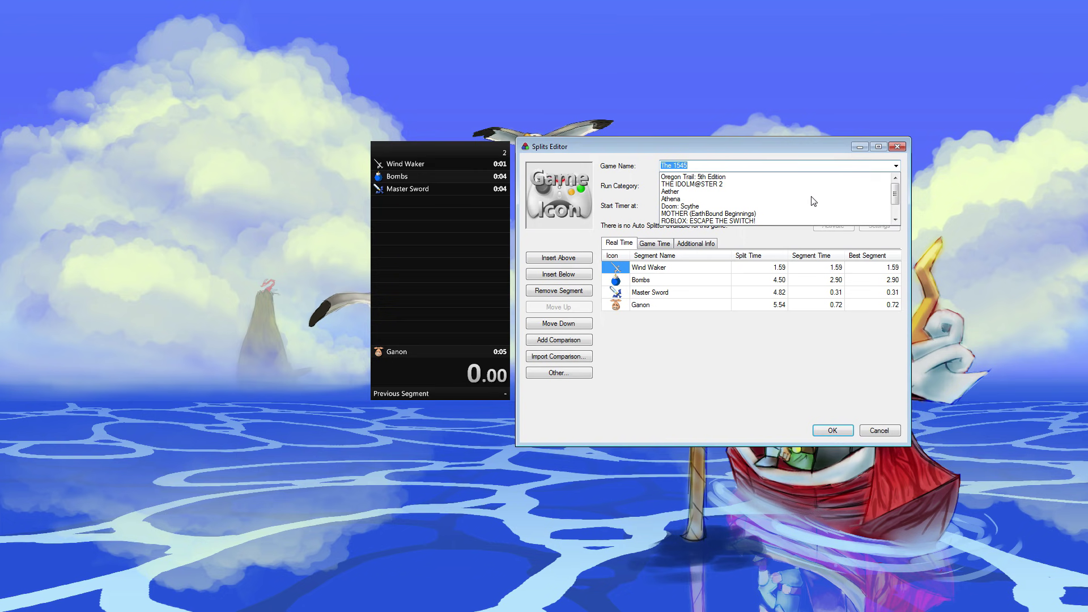
pyautogui.write('the ')
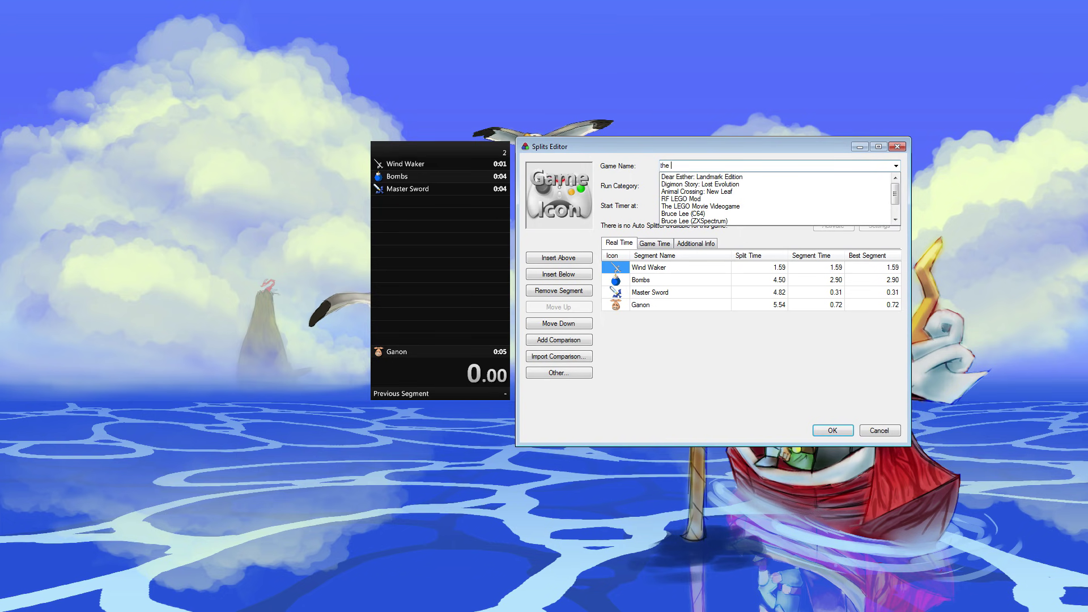
pyautogui.write('legend of ze')
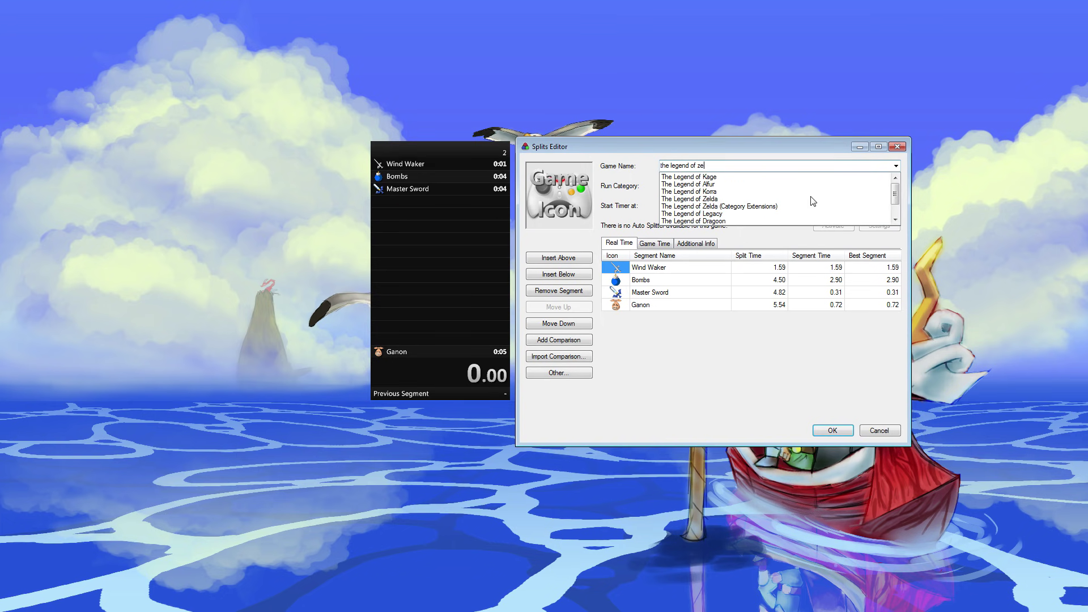
pyautogui.write('lda: the wind')
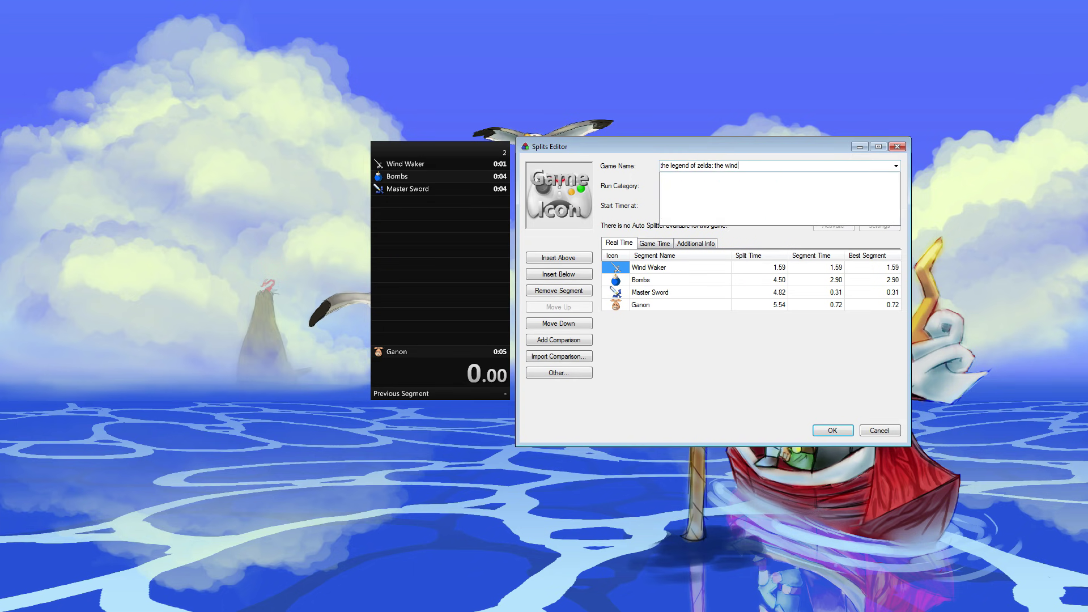
pyautogui.write(' w')
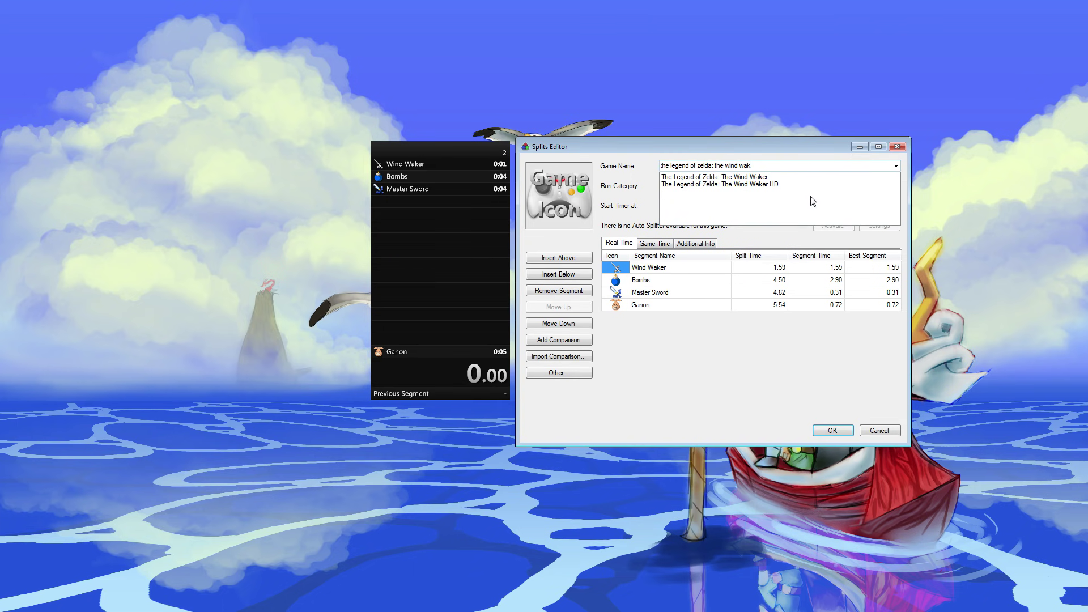
pyautogui.write('ak')
pyautogui.click(765, 184)
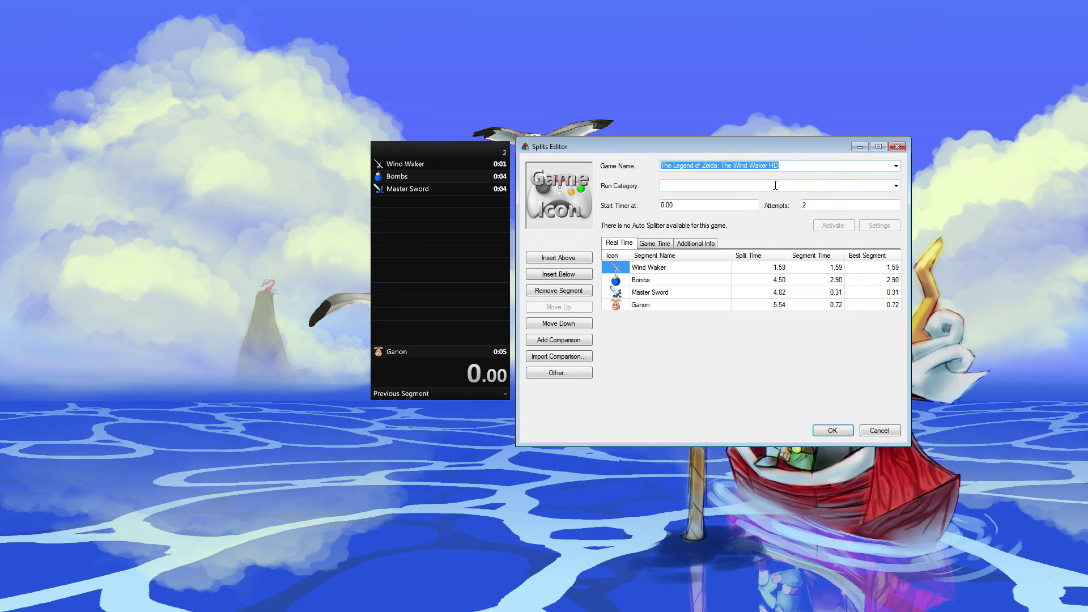
# - Set the run category to Any% and accept the splits
pyautogui.click(775, 185)
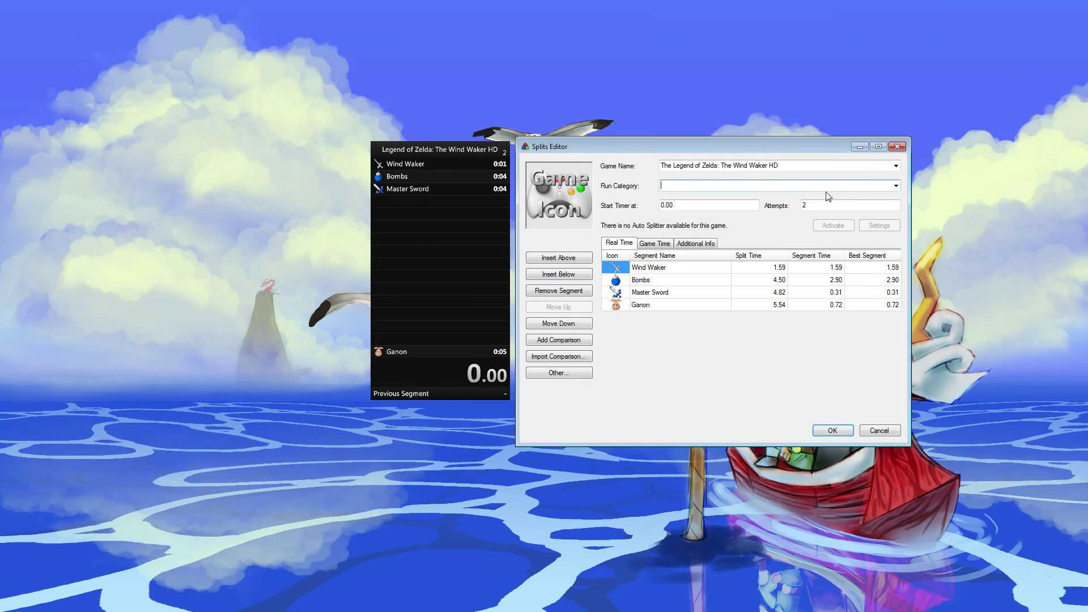
pyautogui.click(894, 185)
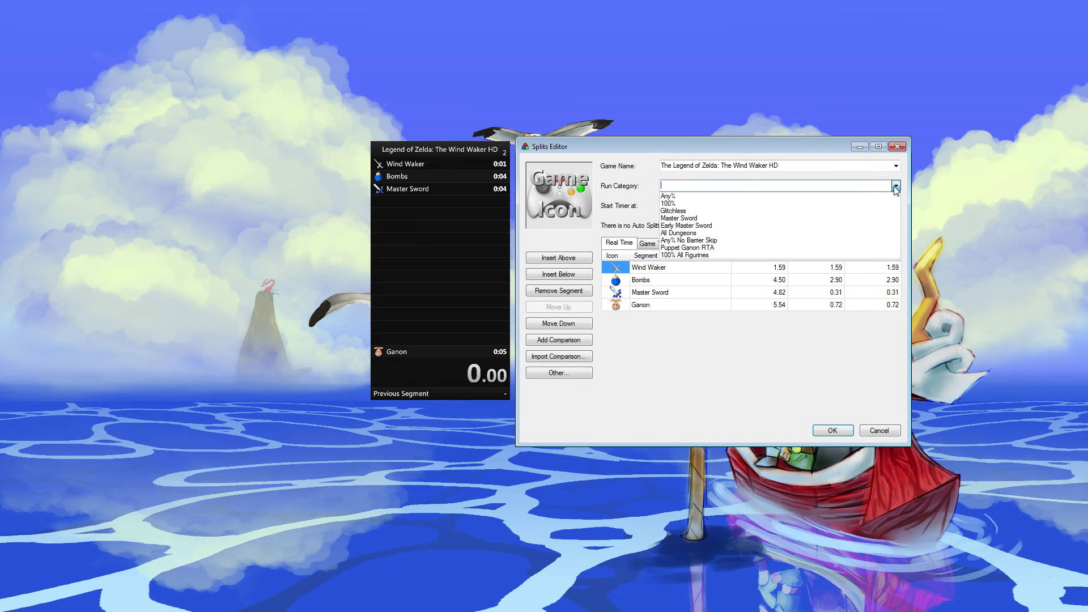
pyautogui.click(781, 196)
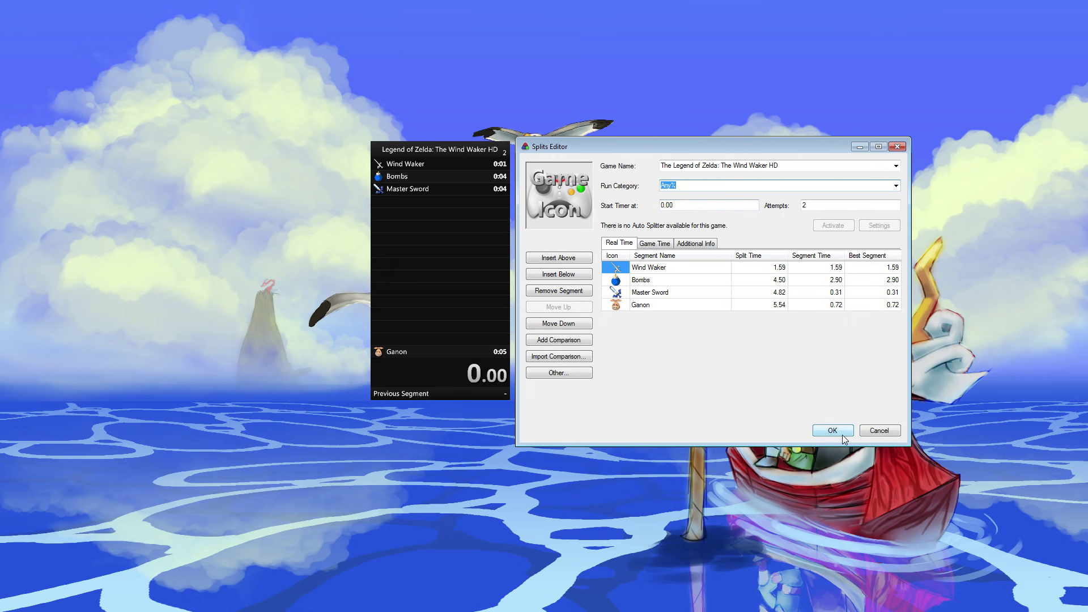
pyautogui.press('Return')
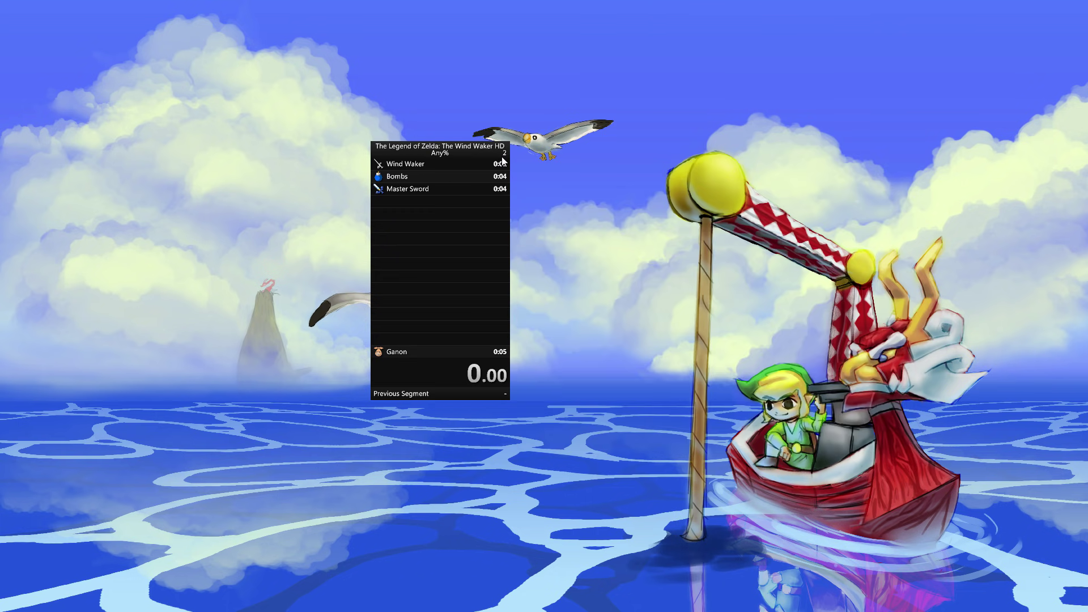
# - Start and reset the timer four times in a row to advance the attempt counter
pyautogui.press('KP_1')
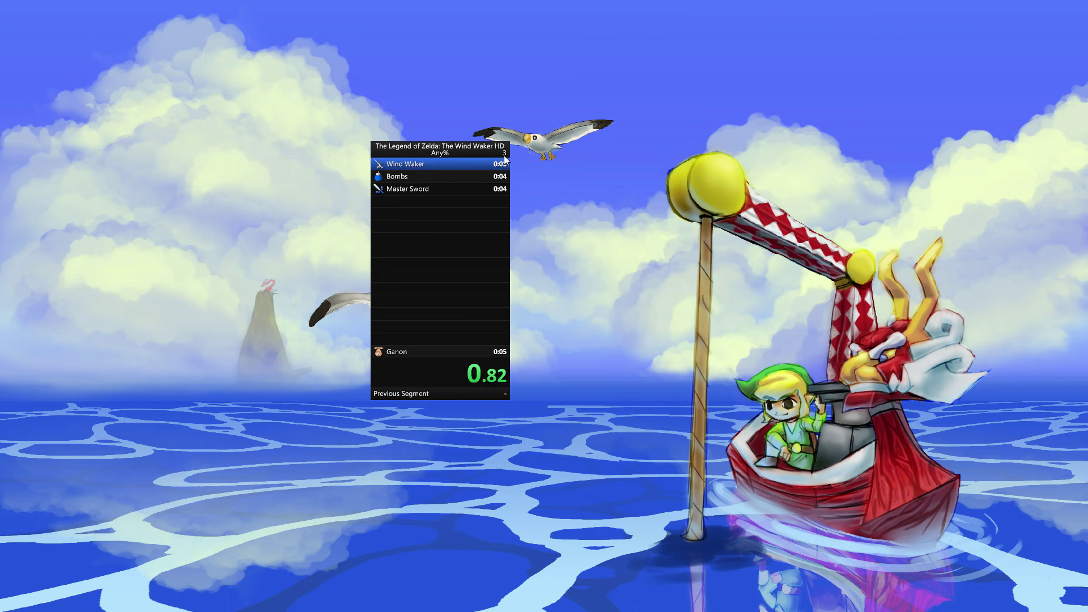
pyautogui.press('KP_3')
pyautogui.press('KP_1')
pyautogui.press('KP_3')
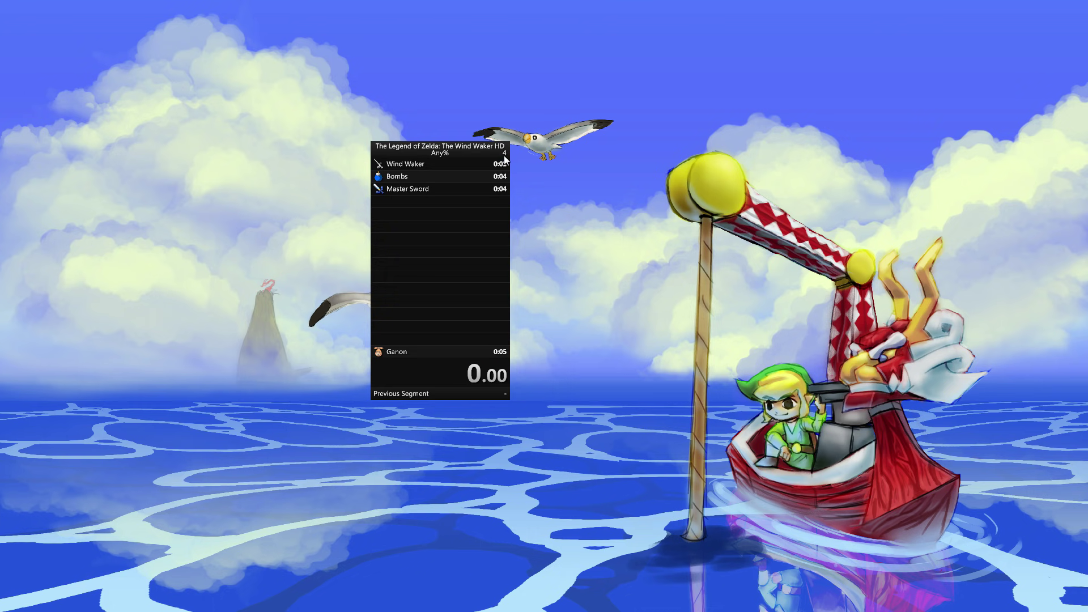
pyautogui.press('KP_1')
pyautogui.press('KP_3')
pyautogui.press('KP_1')
pyautogui.press('KP_3')
# - Open the layout for editing, with the editor beside the timer, and remove the Title component
pyautogui.rightClick(485, 230)
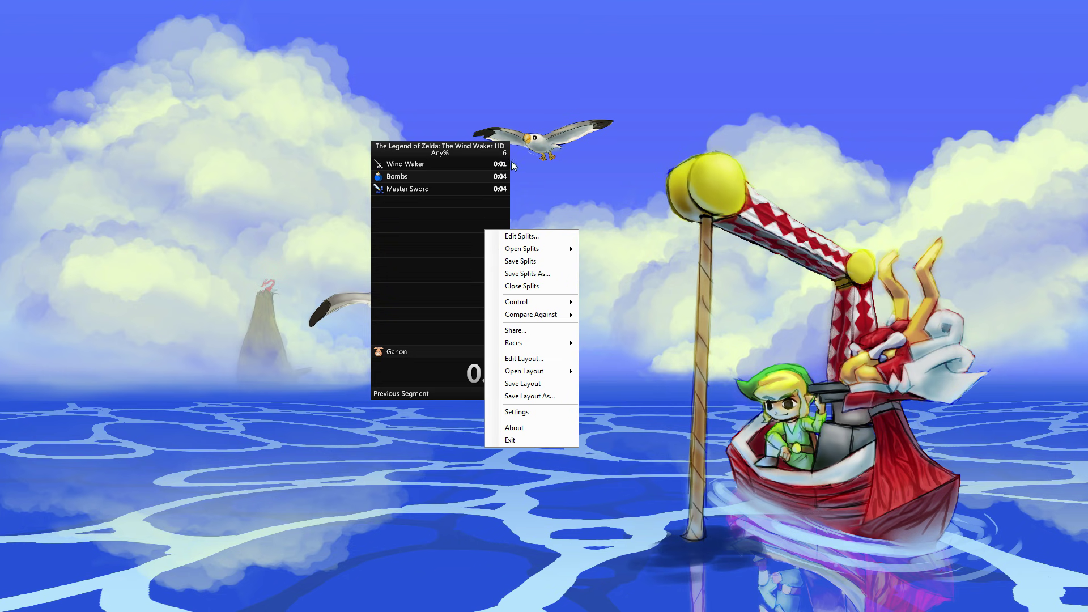
pyautogui.click(518, 359)
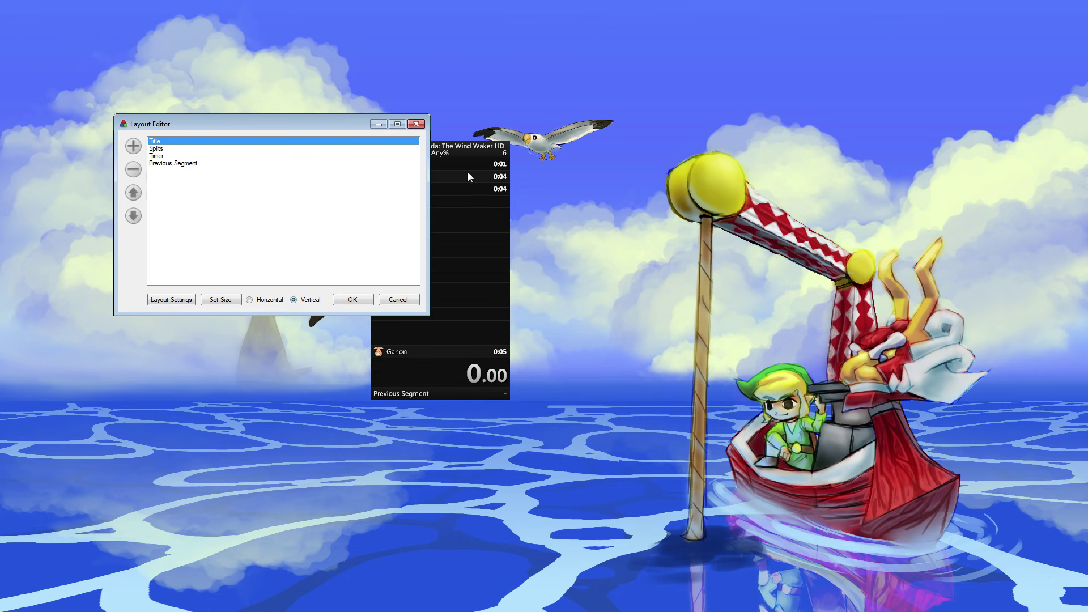
pyautogui.moveTo(331, 124); pyautogui.dragTo(763, 131)
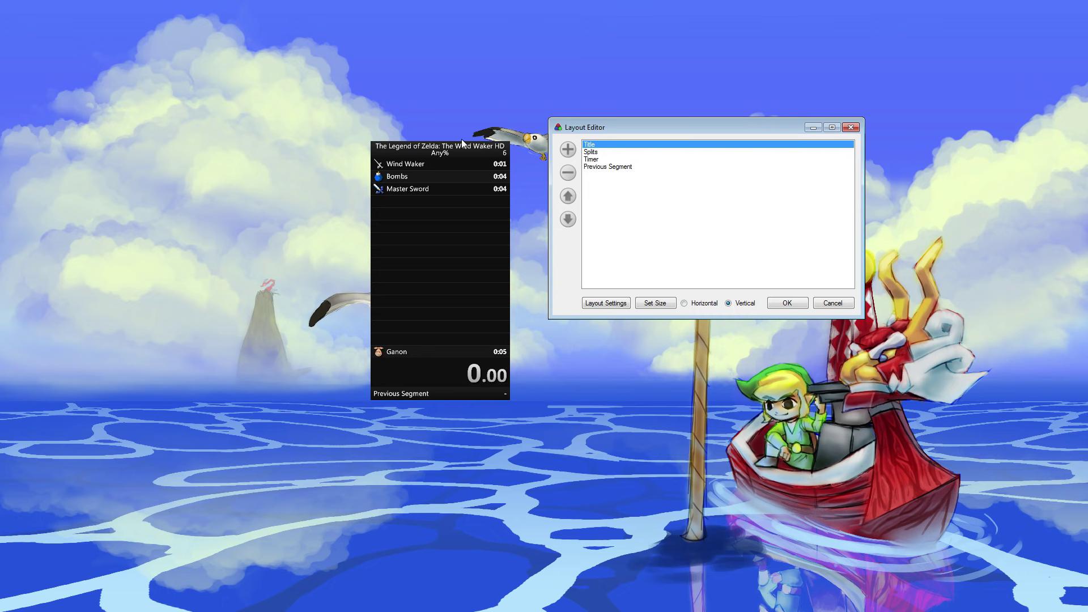
pyautogui.click(568, 222)
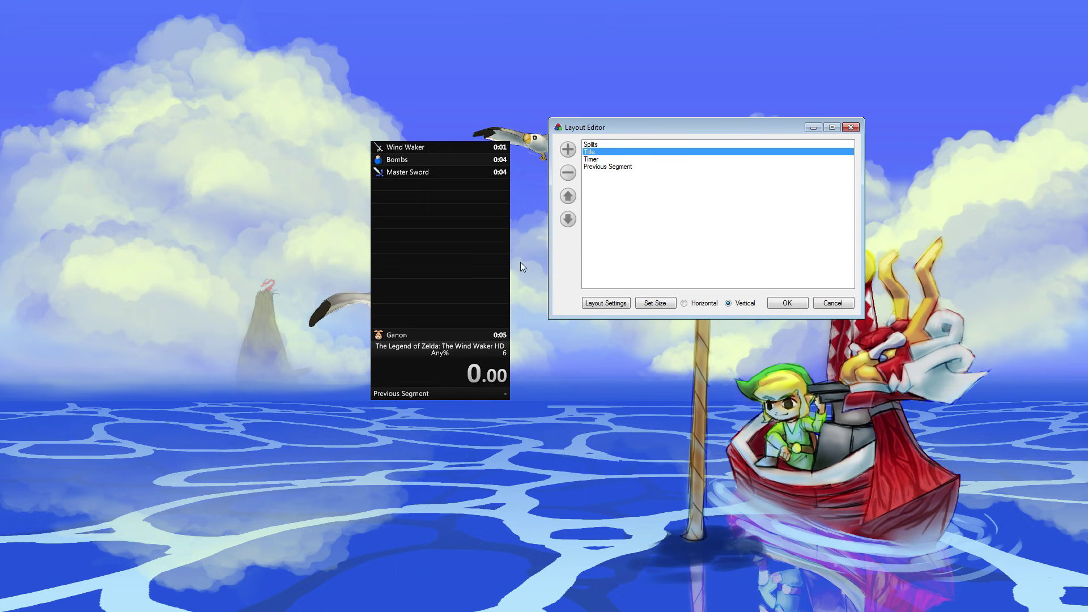
pyautogui.click(568, 196)
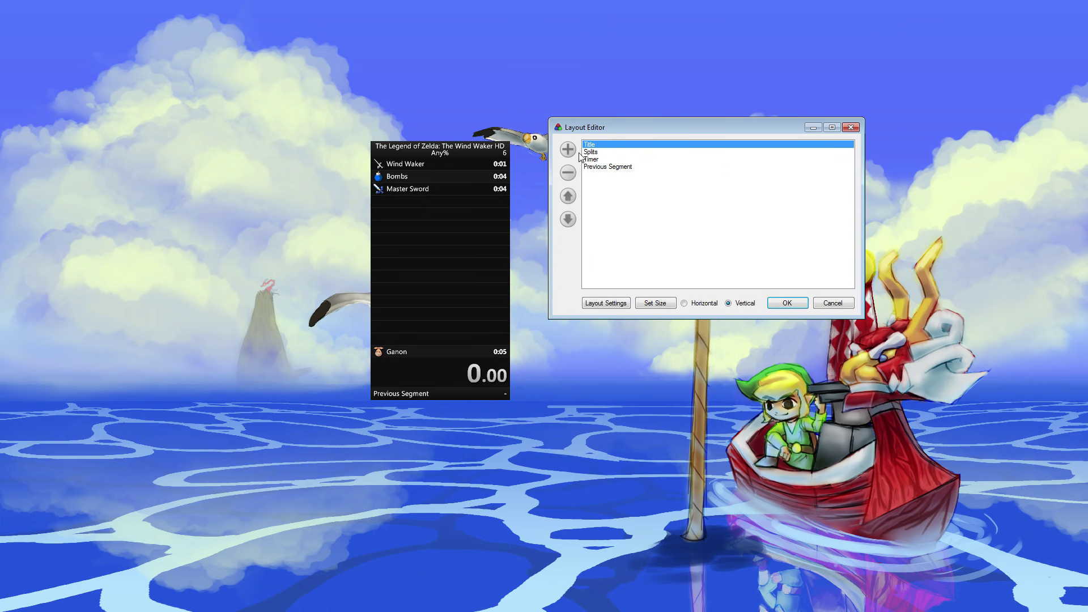
pyautogui.click(568, 173)
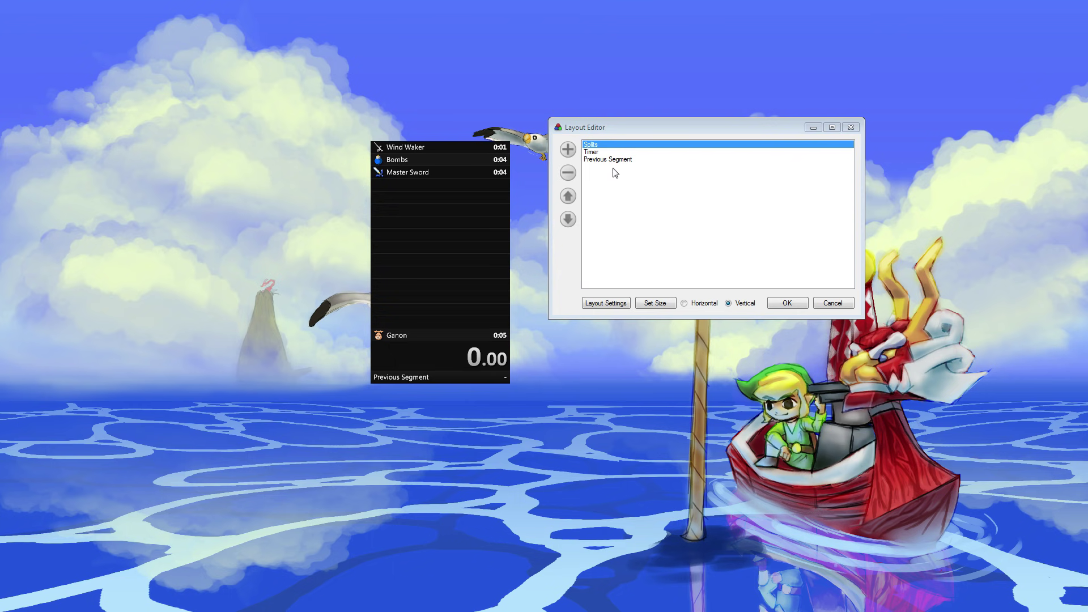
# - Try the Timer component below Previous Segment and move it back directly beneath Splits
pyautogui.click(616, 168)
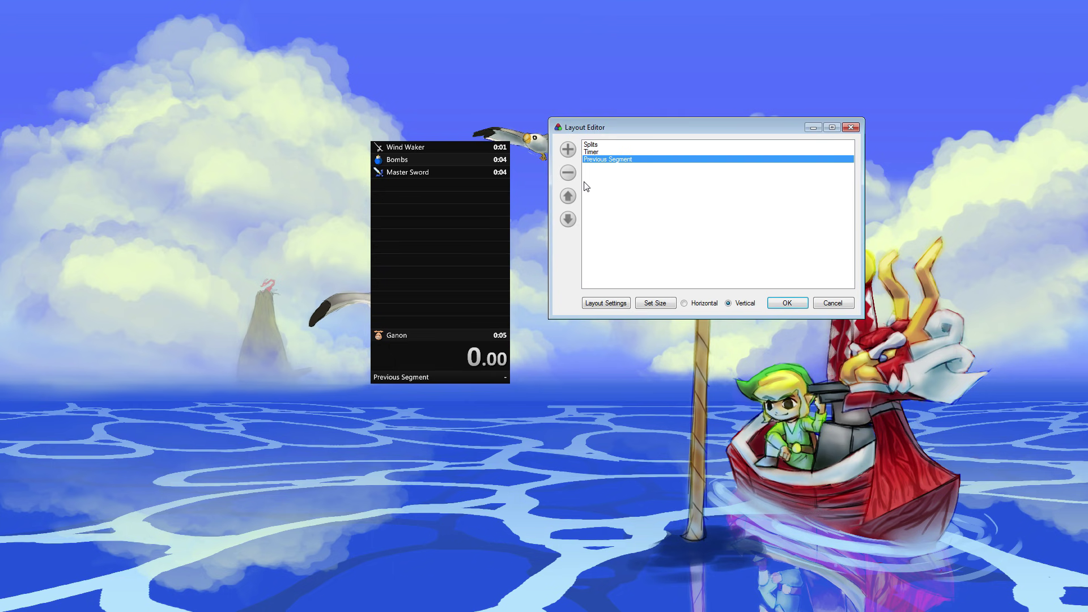
pyautogui.click(602, 153)
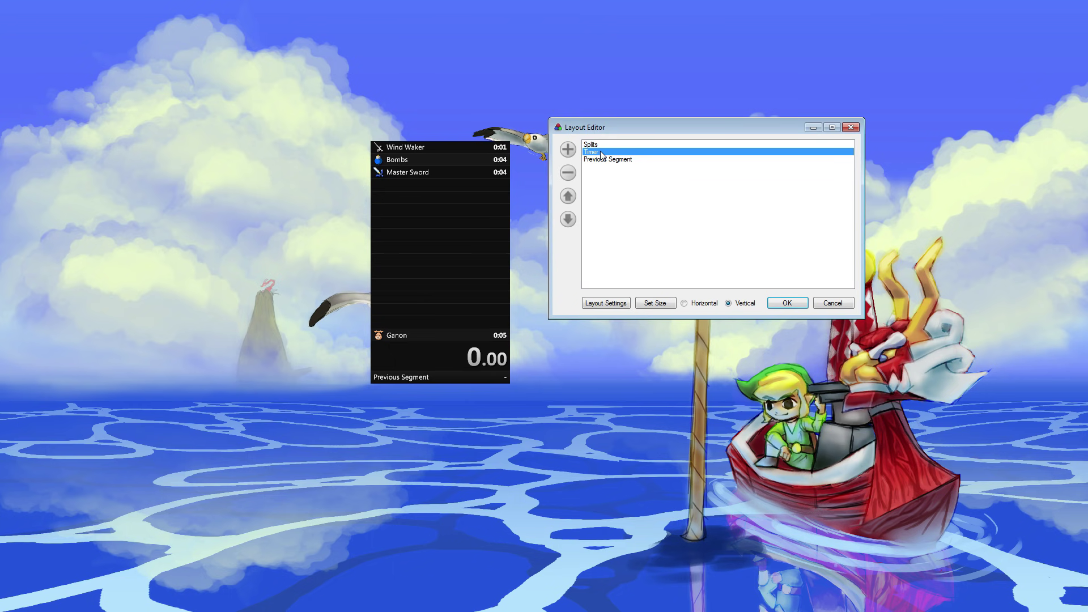
pyautogui.click(567, 196)
pyautogui.click(568, 219)
pyautogui.click(569, 220)
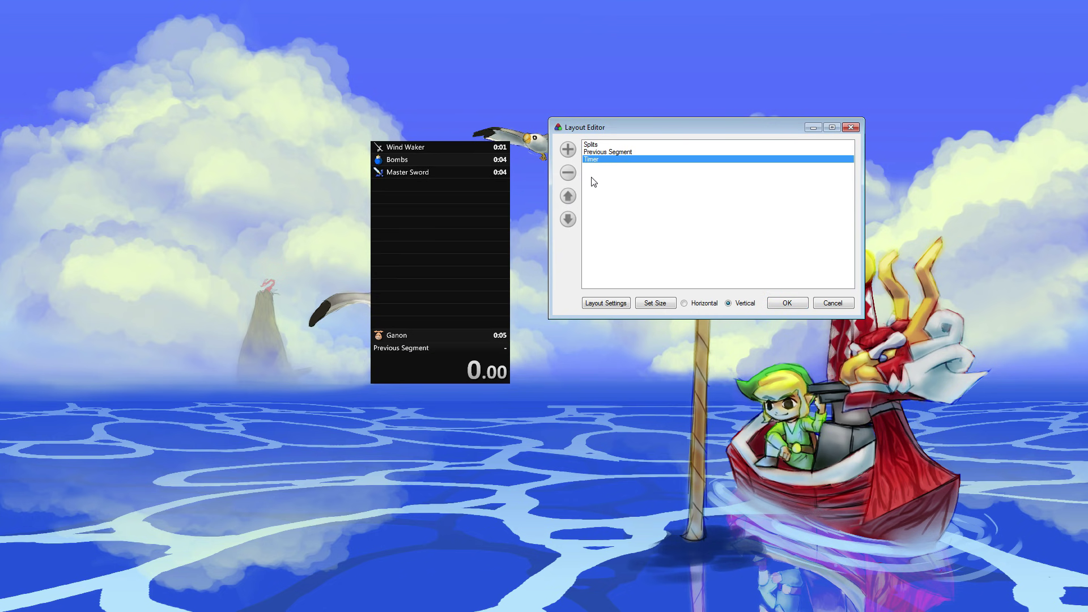
pyautogui.click(570, 197)
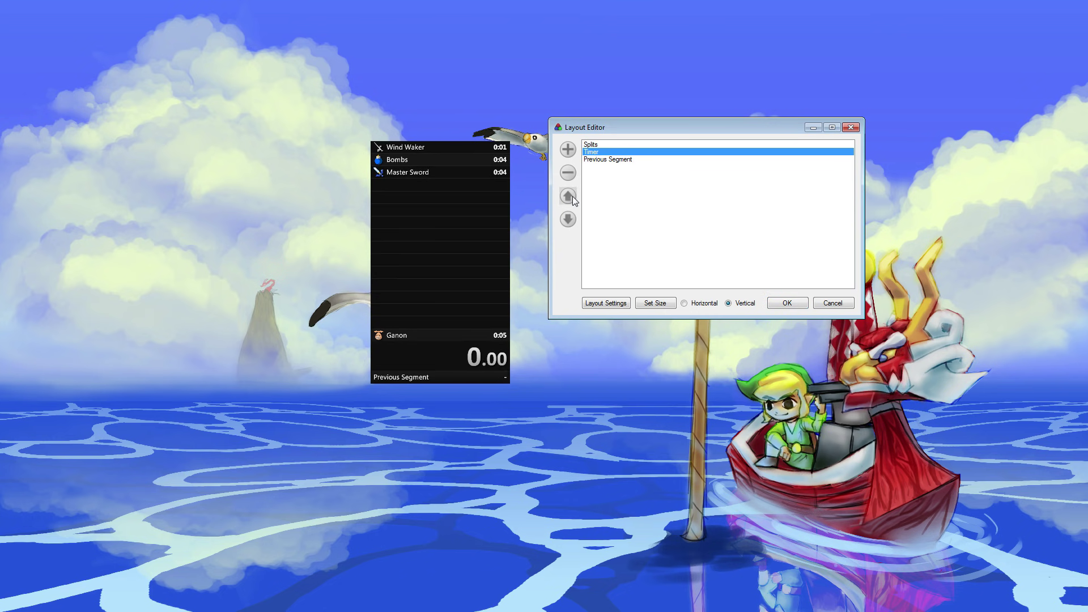
# - Add a Detailed Timer component below Previous Segment and accept the layout
pyautogui.click(602, 161)
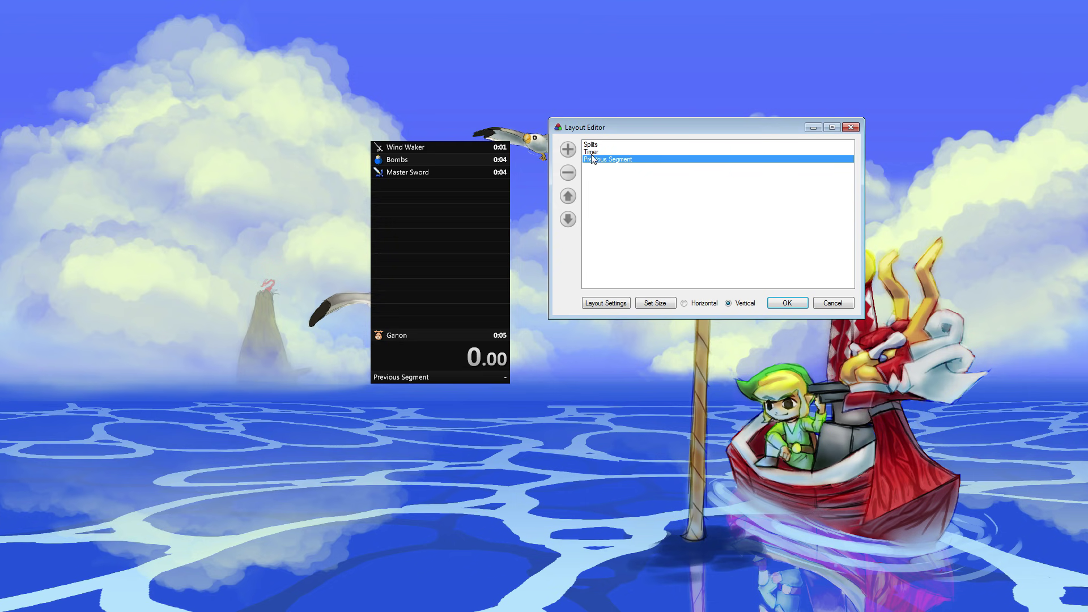
pyautogui.click(568, 149)
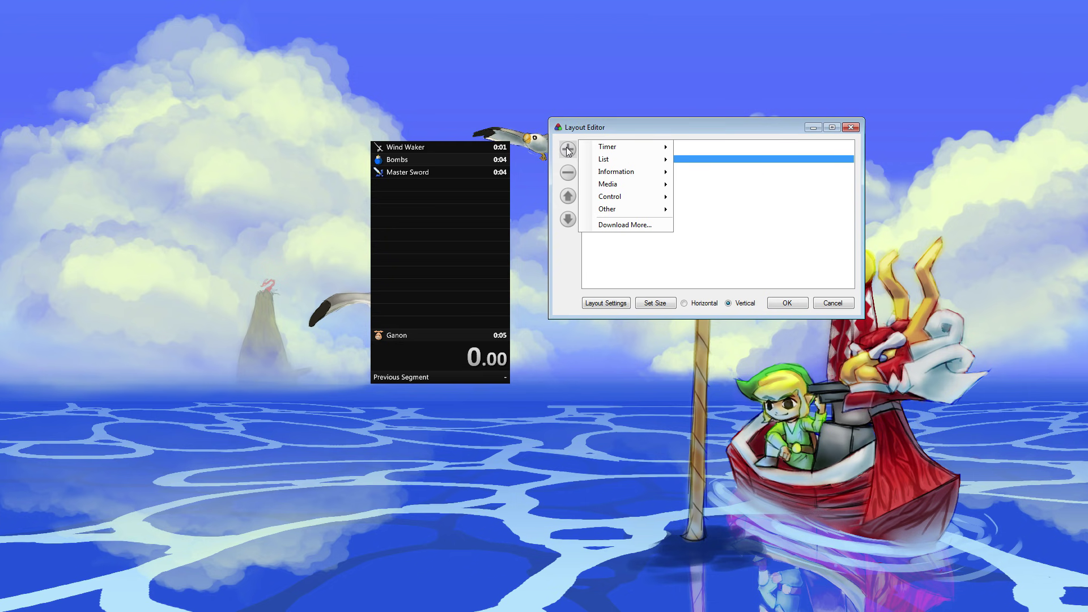
pyautogui.moveTo(604, 148)
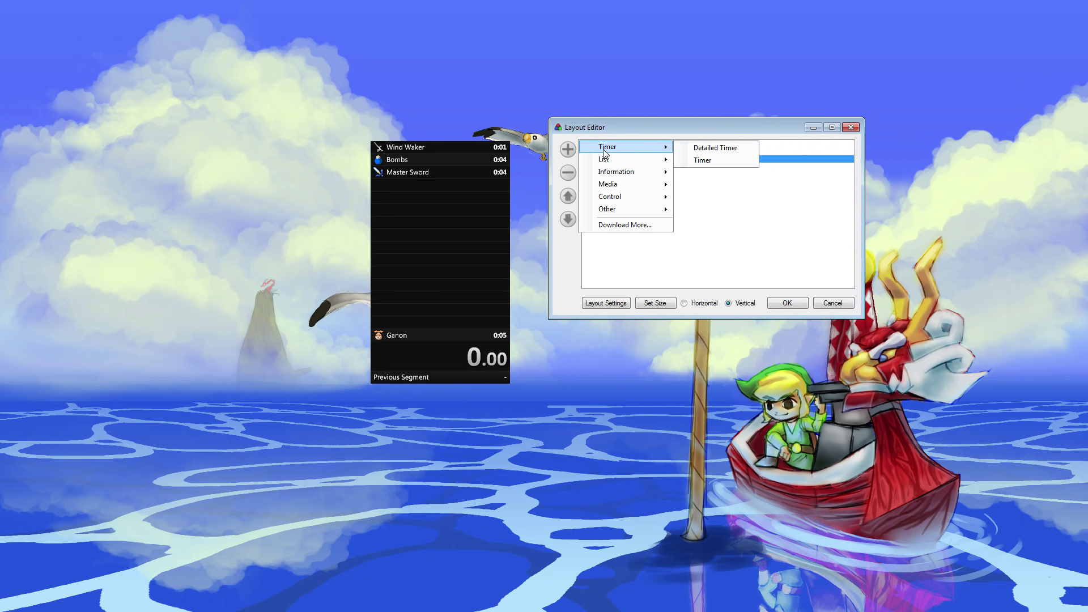
pyautogui.click(702, 149)
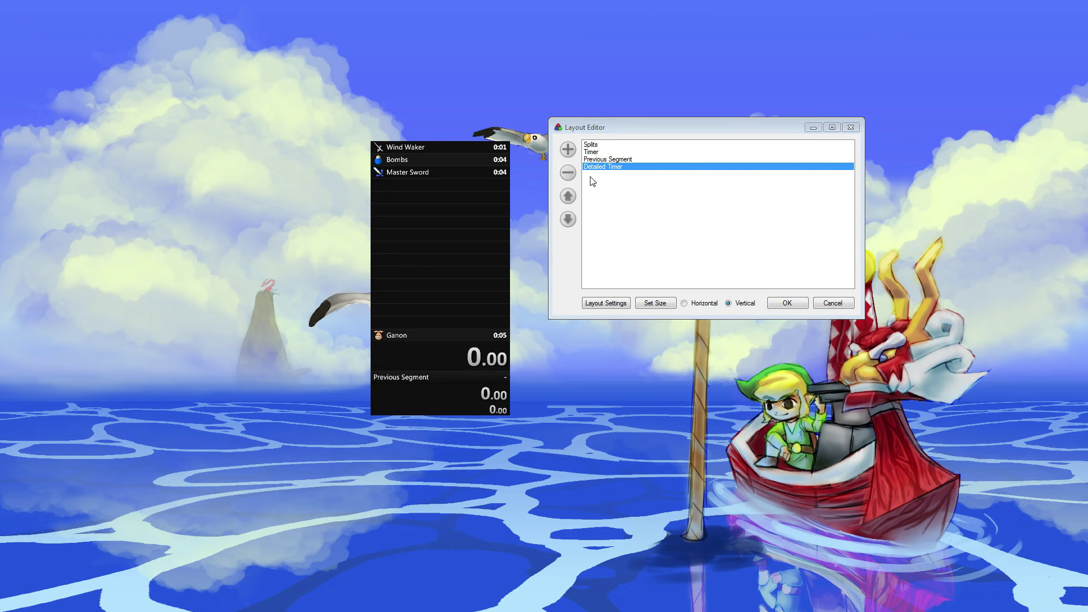
pyautogui.click(786, 303)
# - Test the Detailed Timer with two short runs that are reset, and a third run split at Wind Waker
pyautogui.press('KP_1')
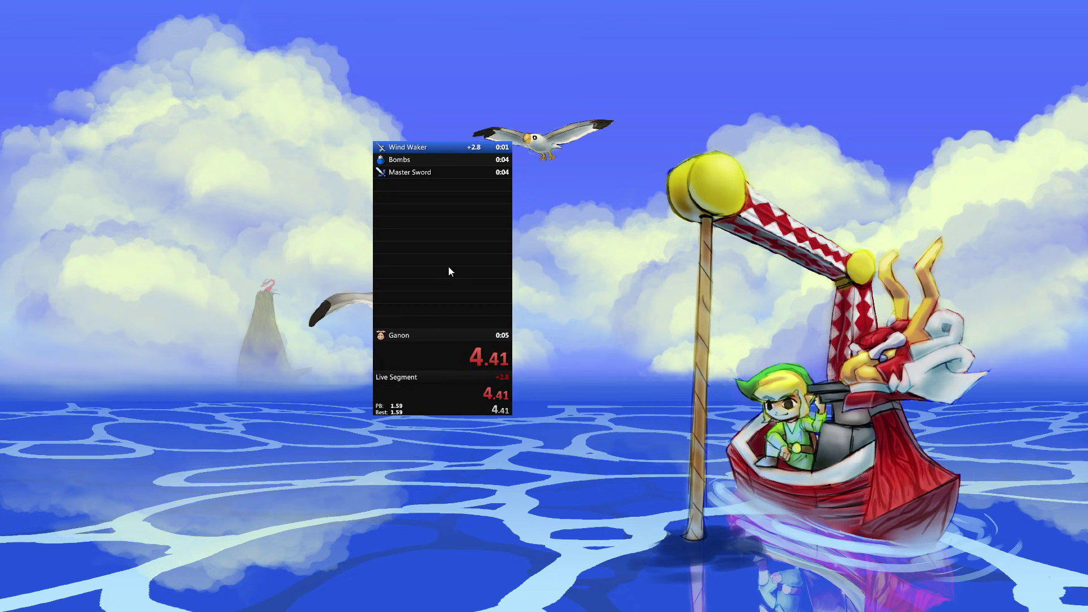
pyautogui.press('KP_3')
pyautogui.press('KP_1')
pyautogui.press('KP_1')
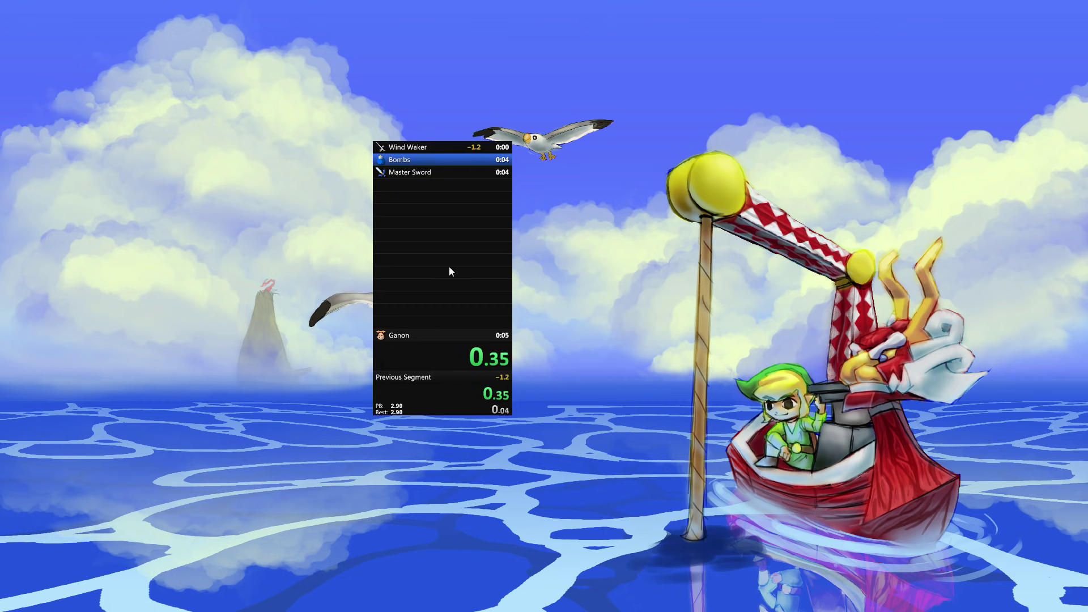
pyautogui.press('KP_3')
pyautogui.press('Return')
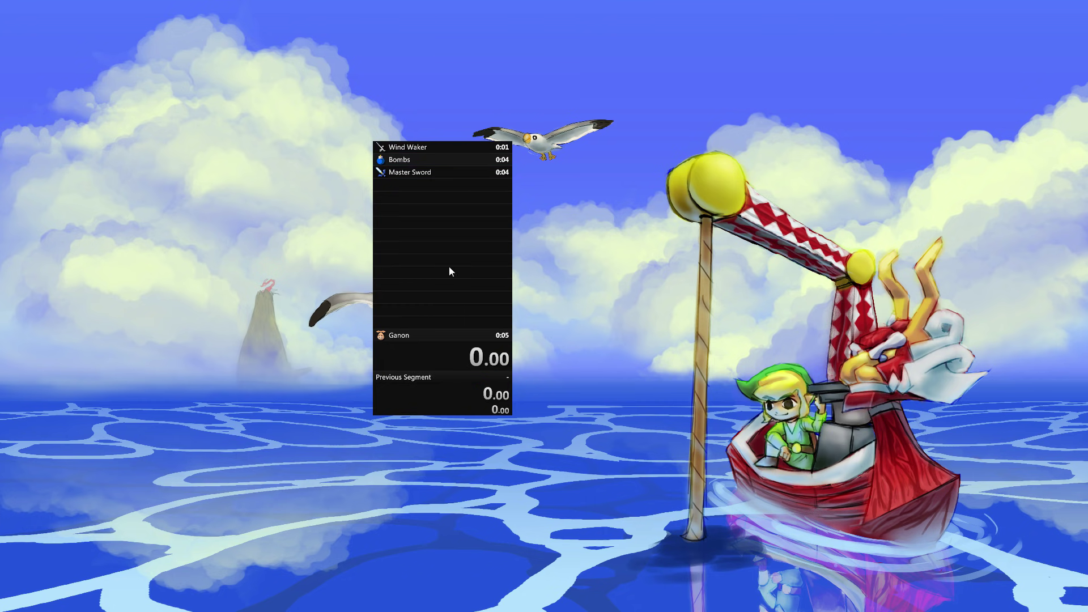
pyautogui.press('KP_1')
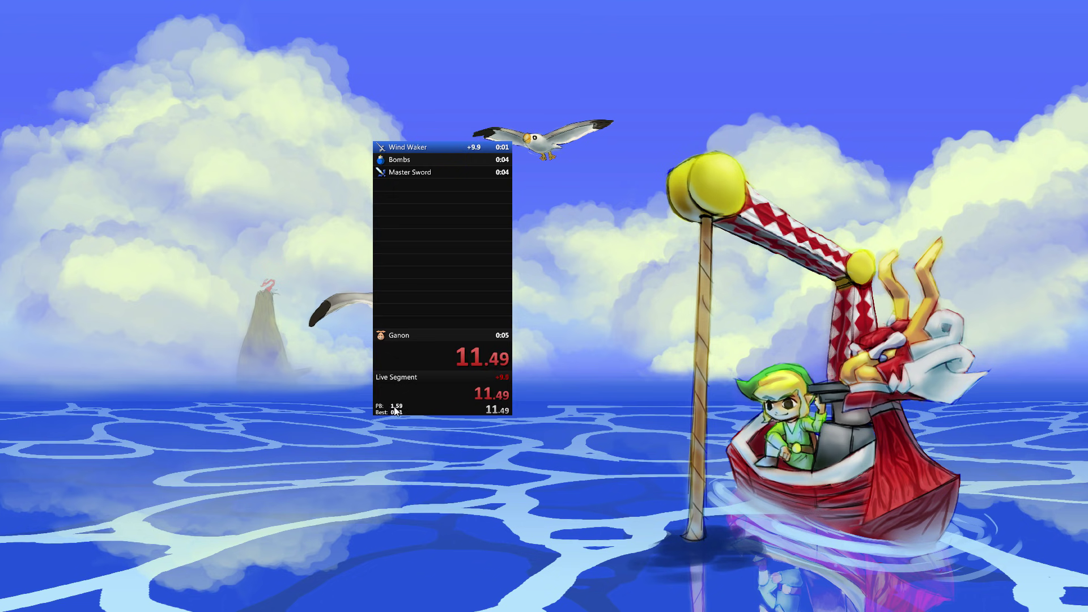
pyautogui.press('KP_1')
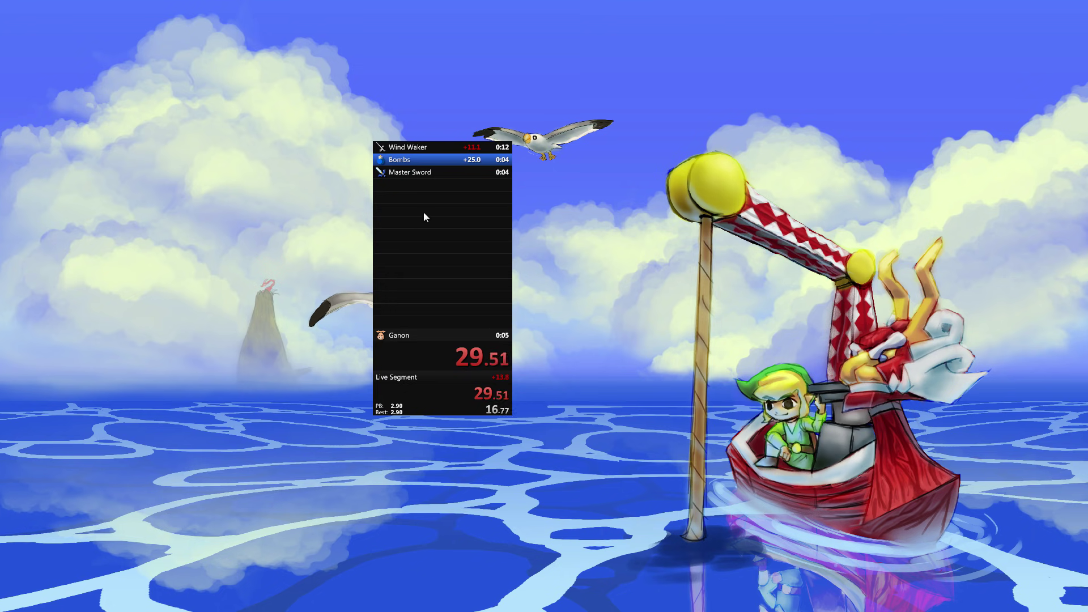
# - Open the layout for editing and remove the regular Timer component
pyautogui.rightClick(495, 224)
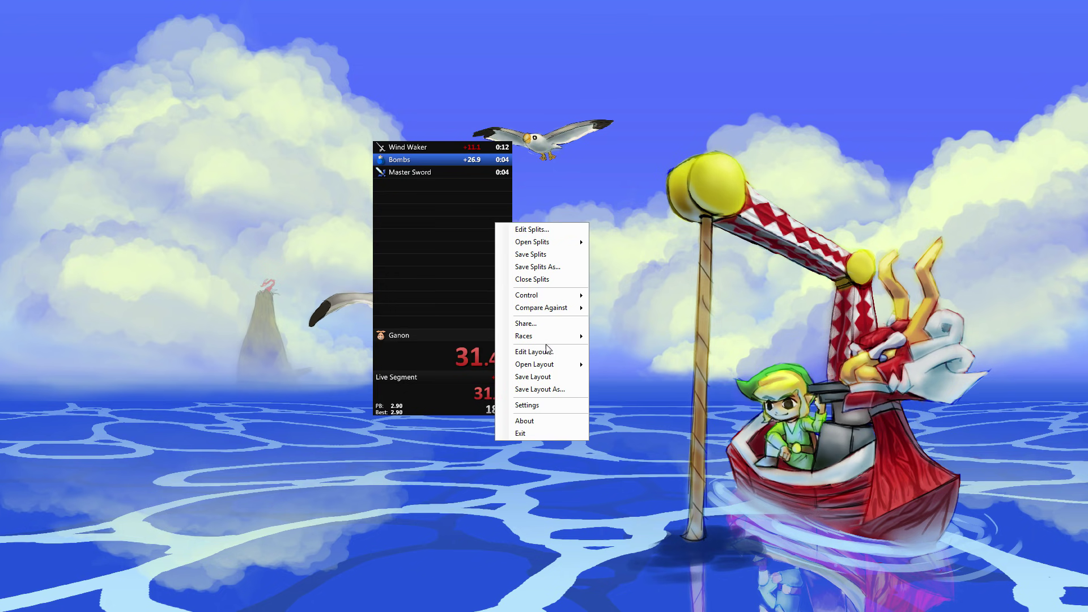
pyautogui.click(527, 352)
pyautogui.moveTo(339, 136); pyautogui.dragTo(787, 159)
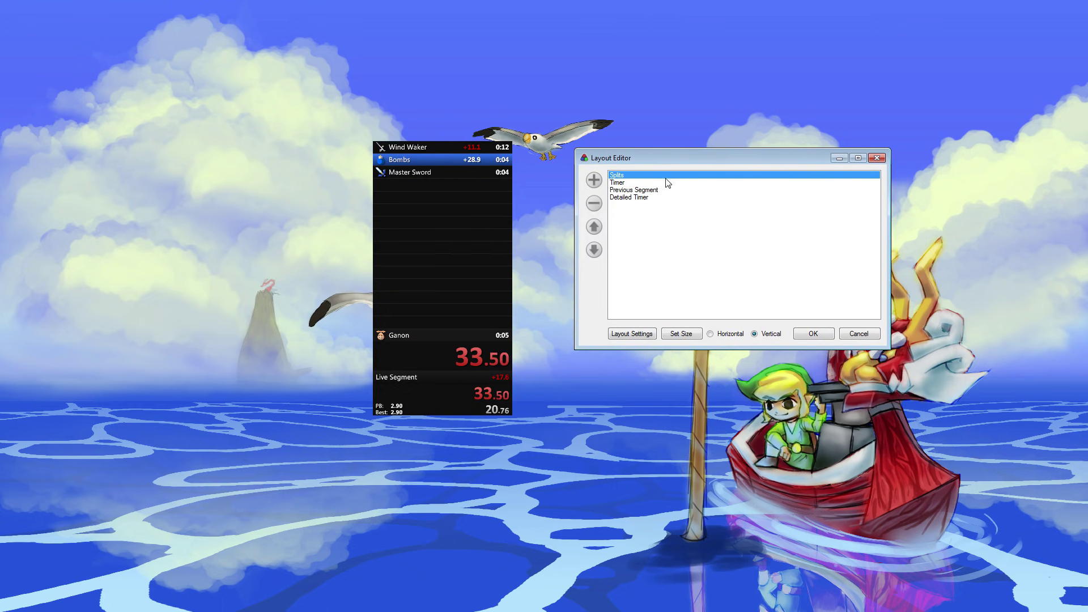
pyautogui.click(620, 183)
pyautogui.click(594, 203)
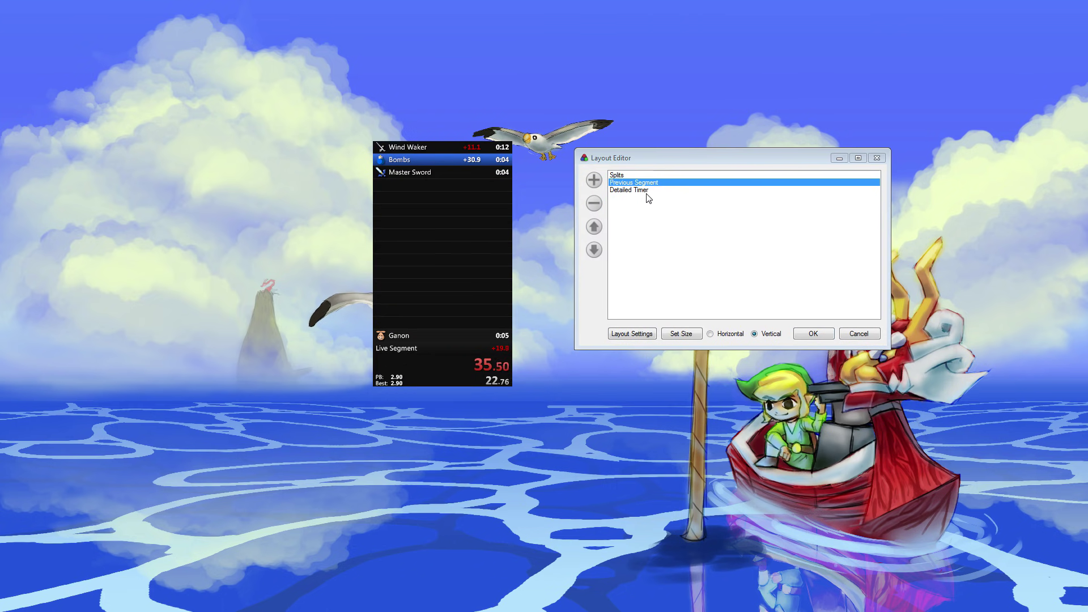
# - Add the Possible Time Save component to the layout below the Detailed Timer
pyautogui.click(646, 190)
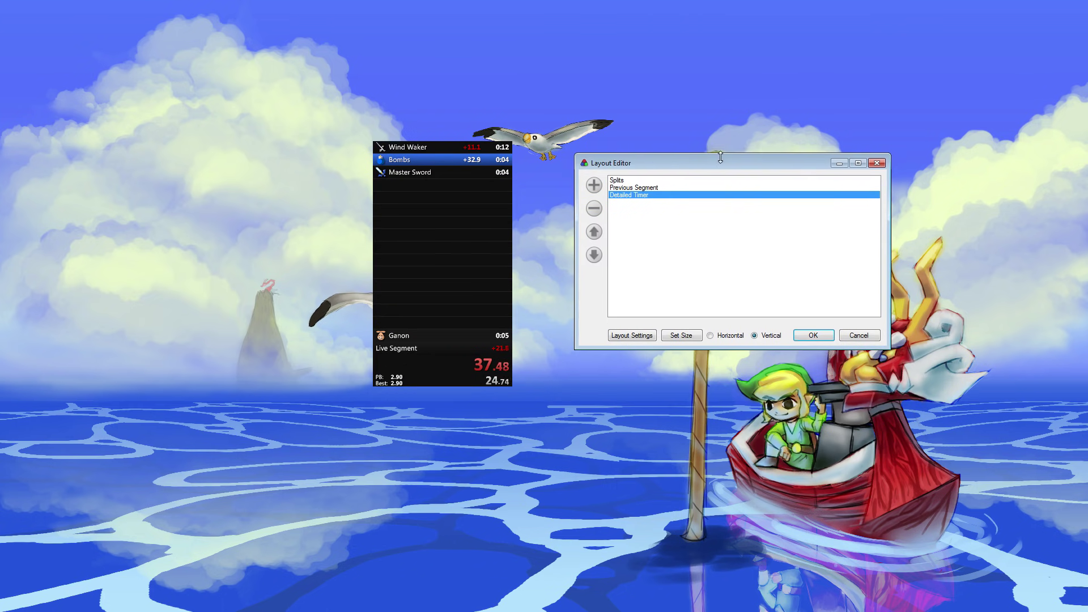
pyautogui.moveTo(723, 162); pyautogui.dragTo(784, 147)
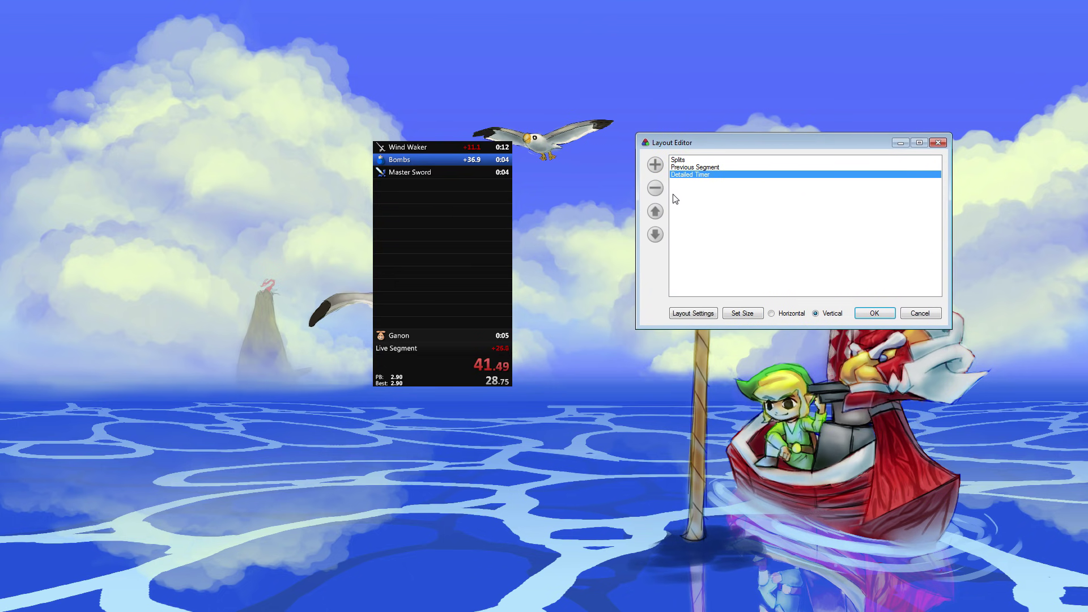
pyautogui.click(655, 164)
pyautogui.moveTo(731, 180)
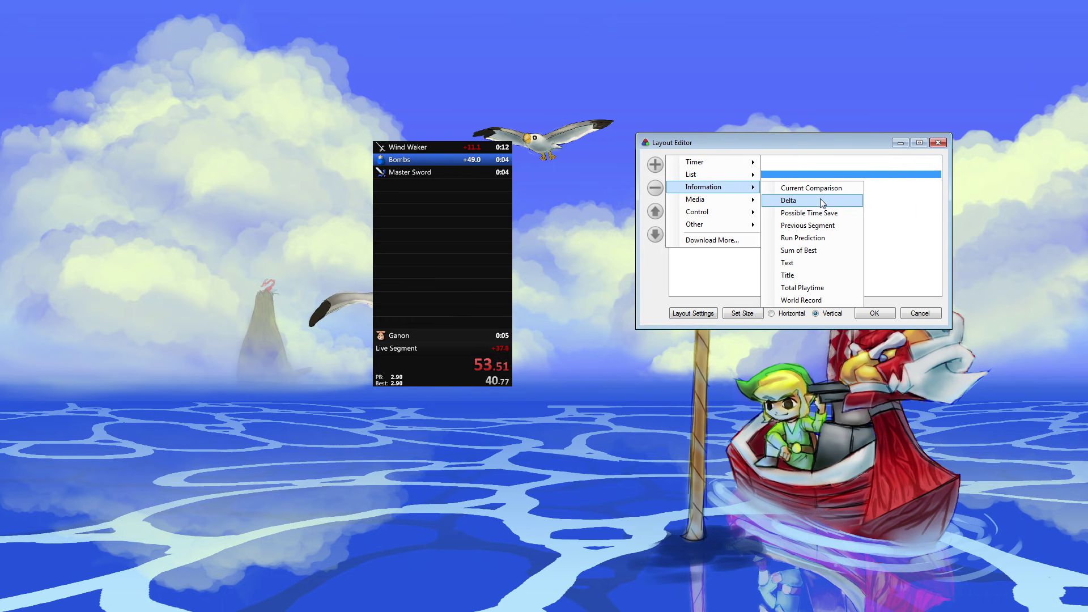
pyautogui.click(830, 213)
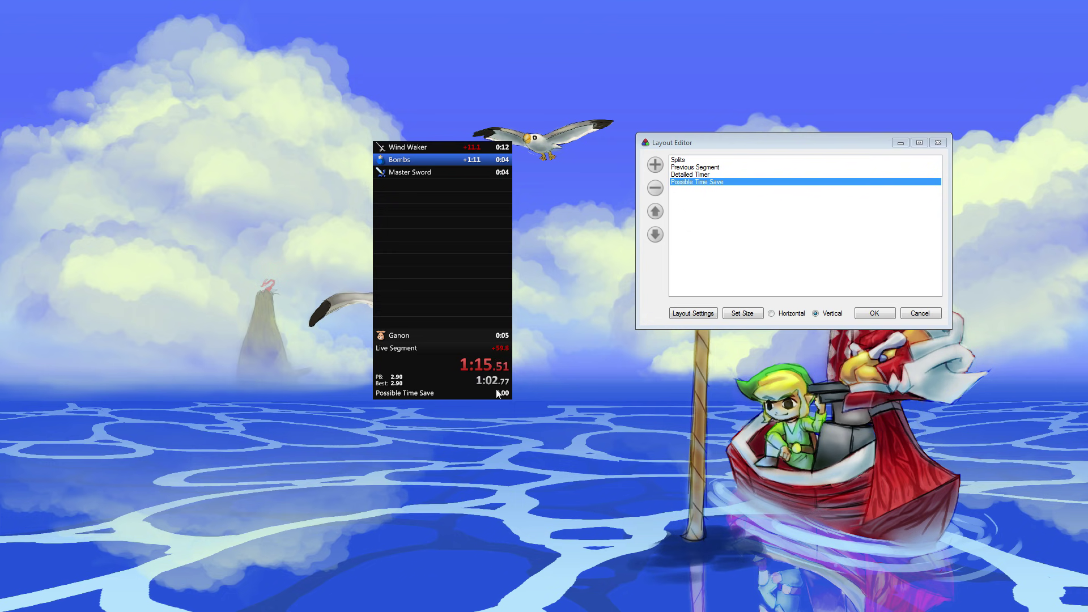
# - Add the Sum of Best and World Record components below Possible Time Save
pyautogui.click(655, 164)
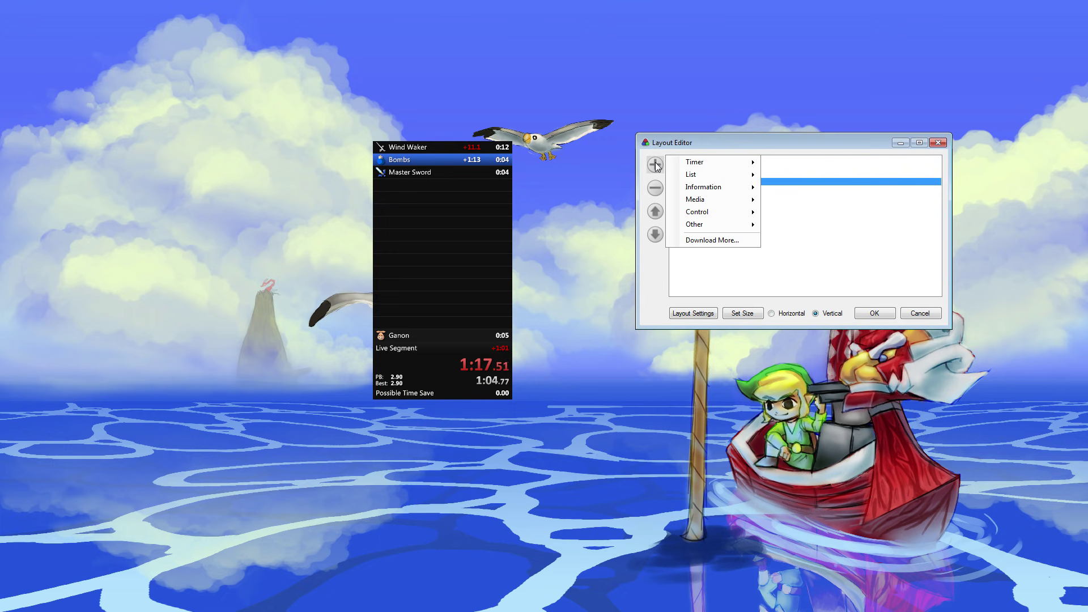
pyautogui.moveTo(720, 187)
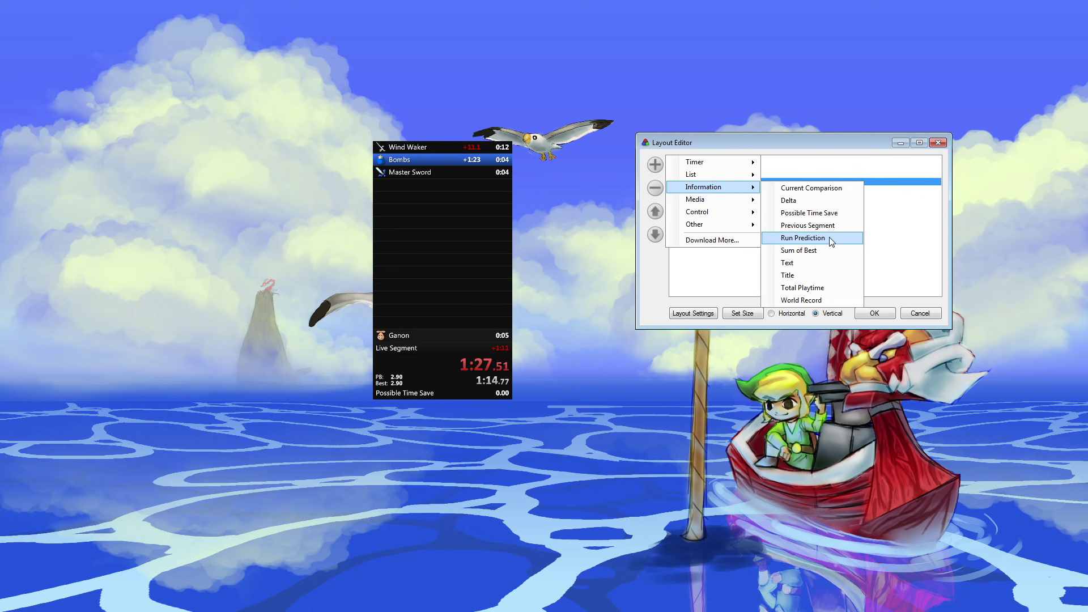
pyautogui.click(804, 256)
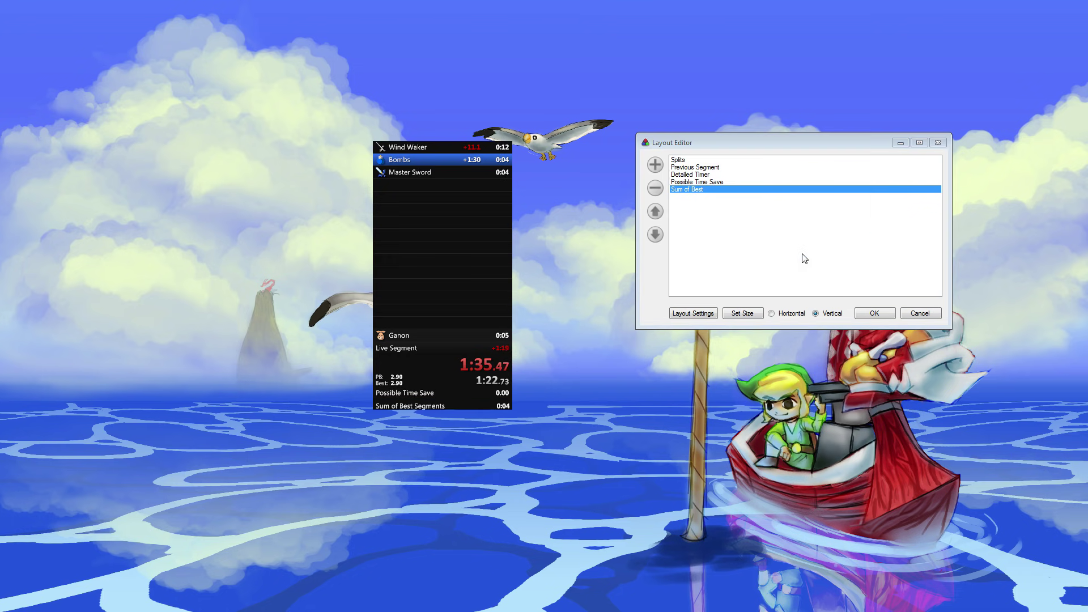
pyautogui.click(655, 164)
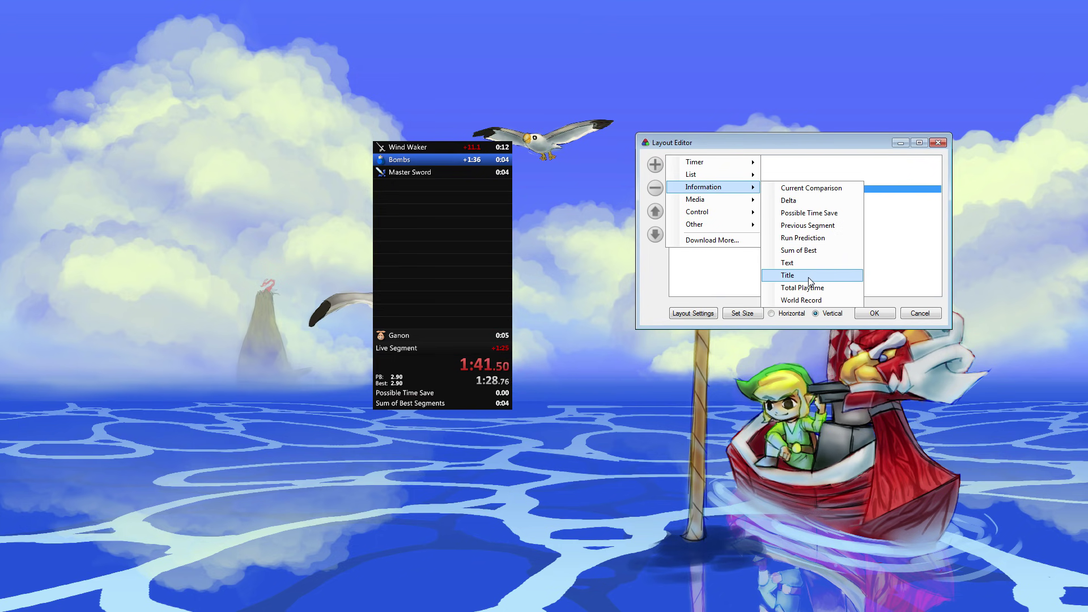
pyautogui.click(830, 299)
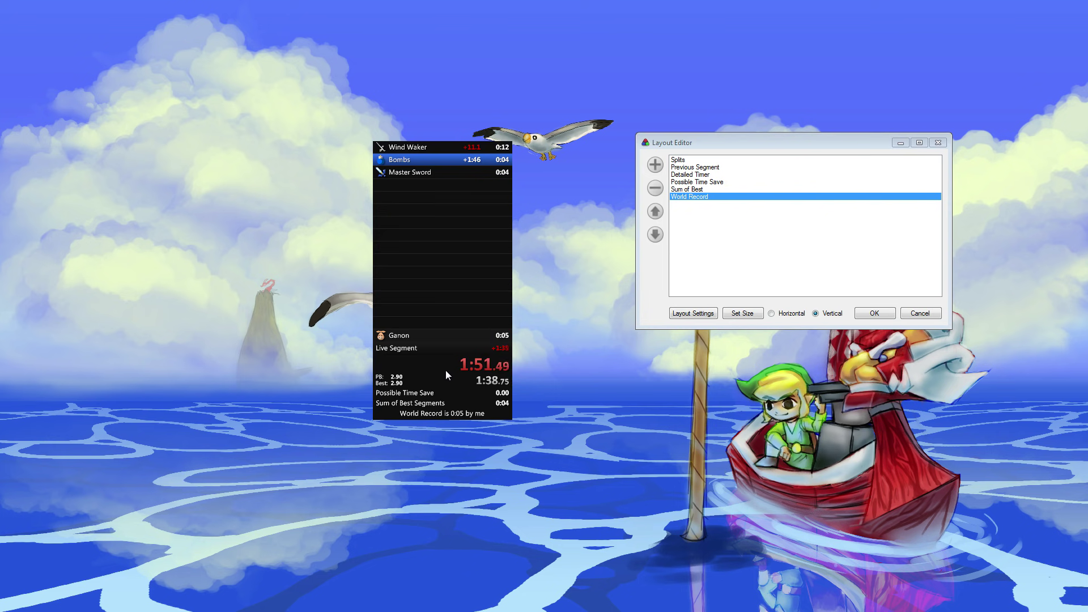
# - Add the Total Playtime component to the layout below World Record
pyautogui.click(659, 171)
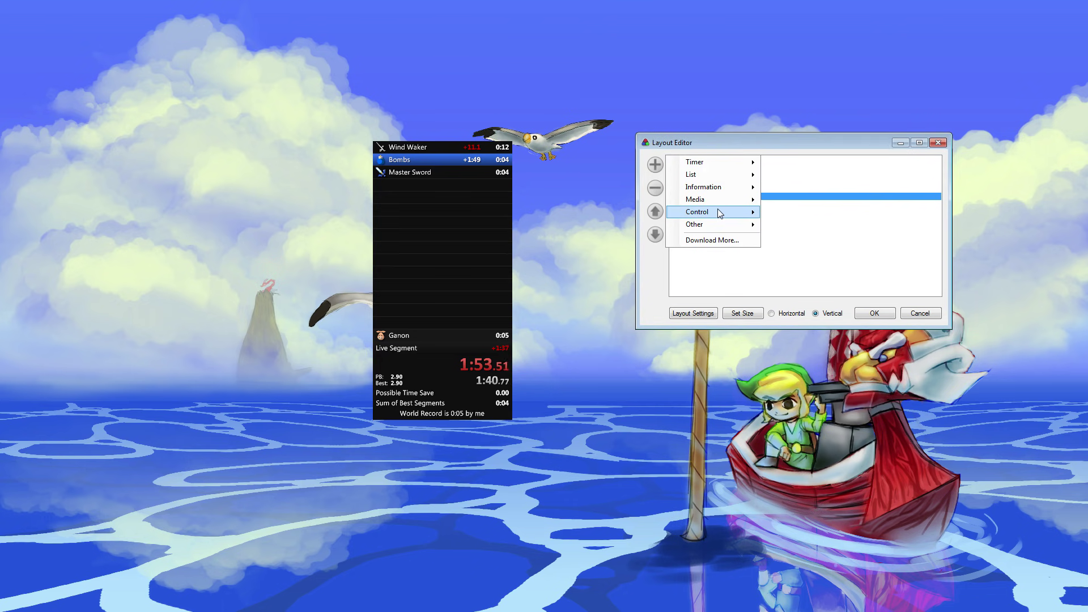
pyautogui.moveTo(721, 202)
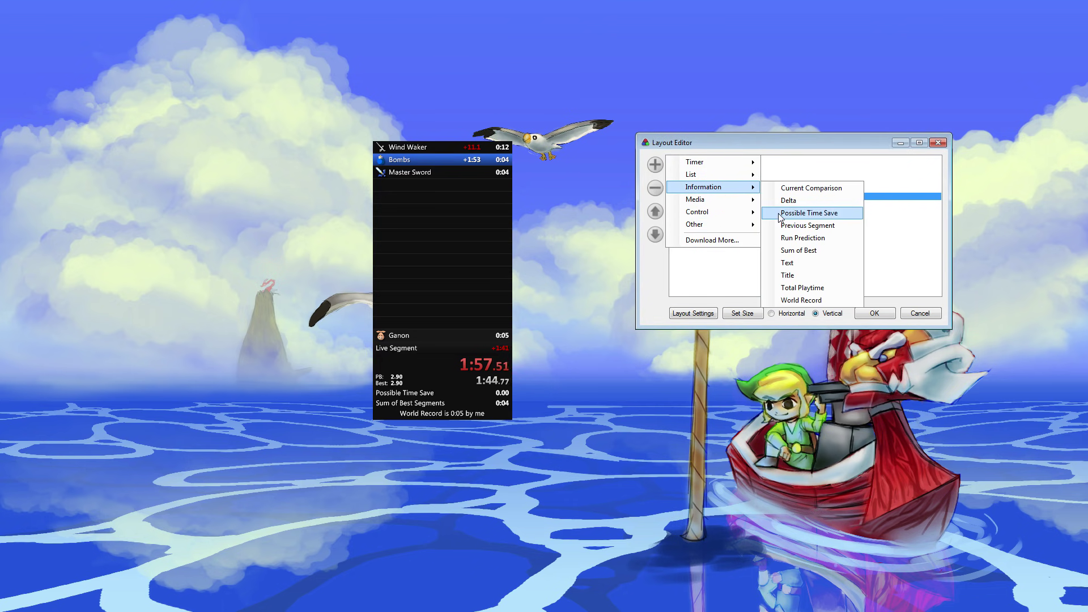
pyautogui.click(791, 288)
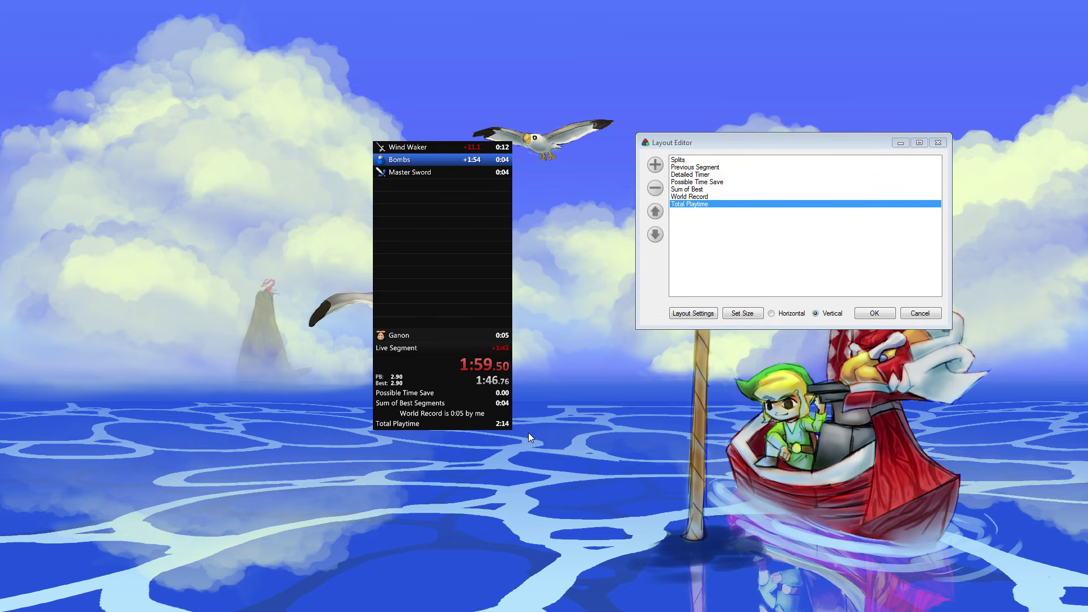
# - Try a Blank Space component moved up above Total Playtime, and remove it from the layout again
pyautogui.click(655, 164)
pyautogui.moveTo(715, 200)
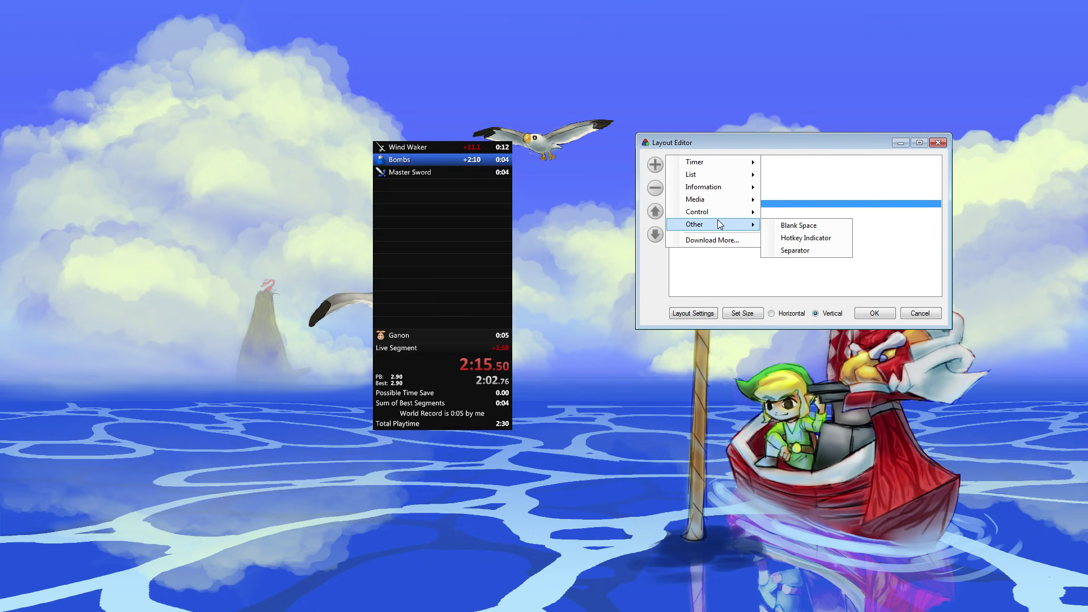
pyautogui.click(799, 226)
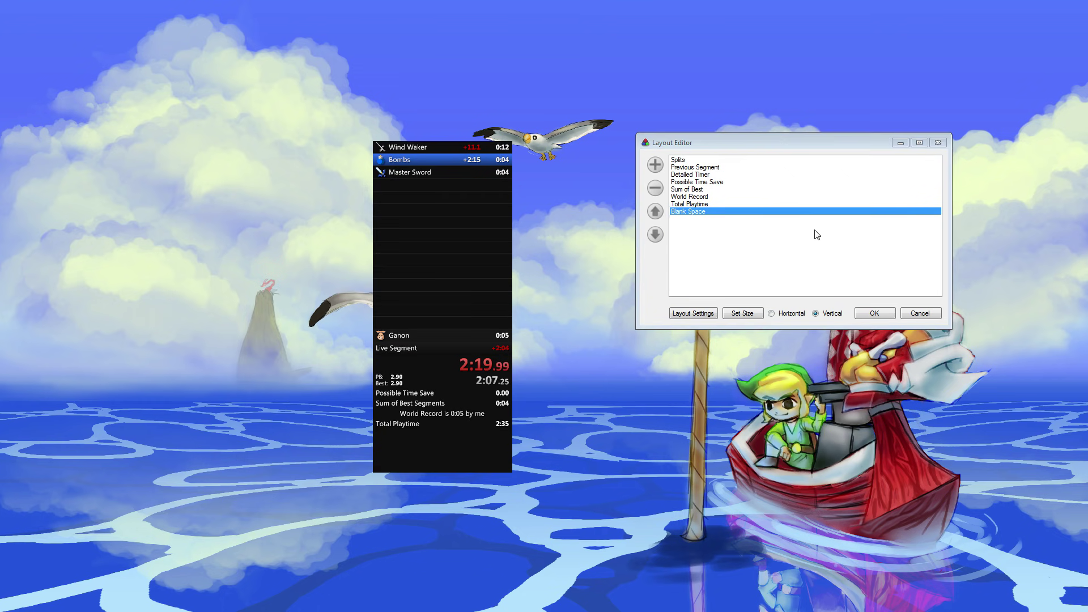
pyautogui.click(655, 211)
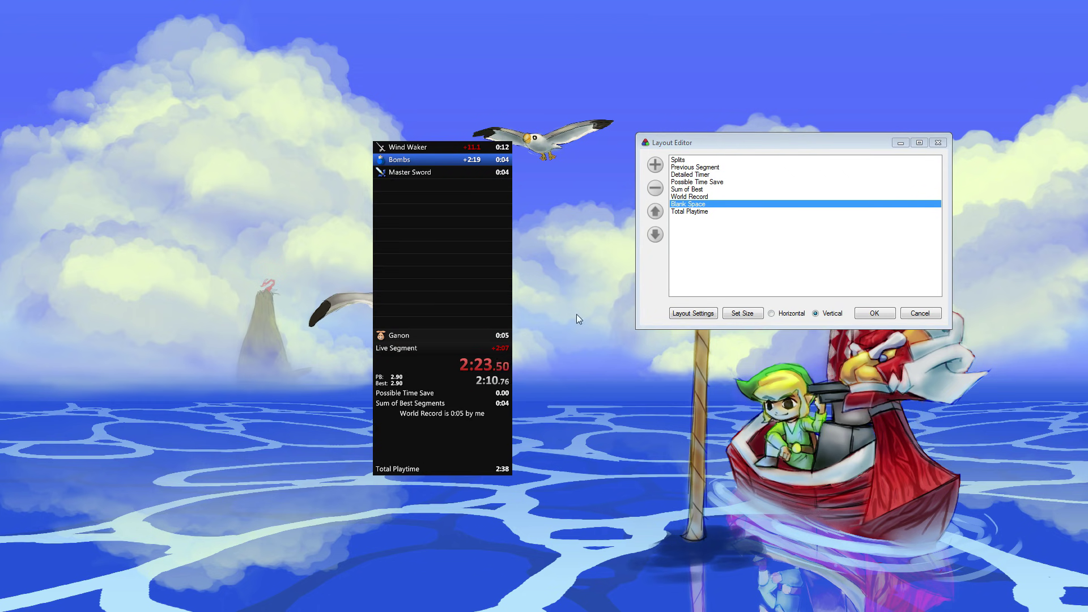
pyautogui.click(655, 189)
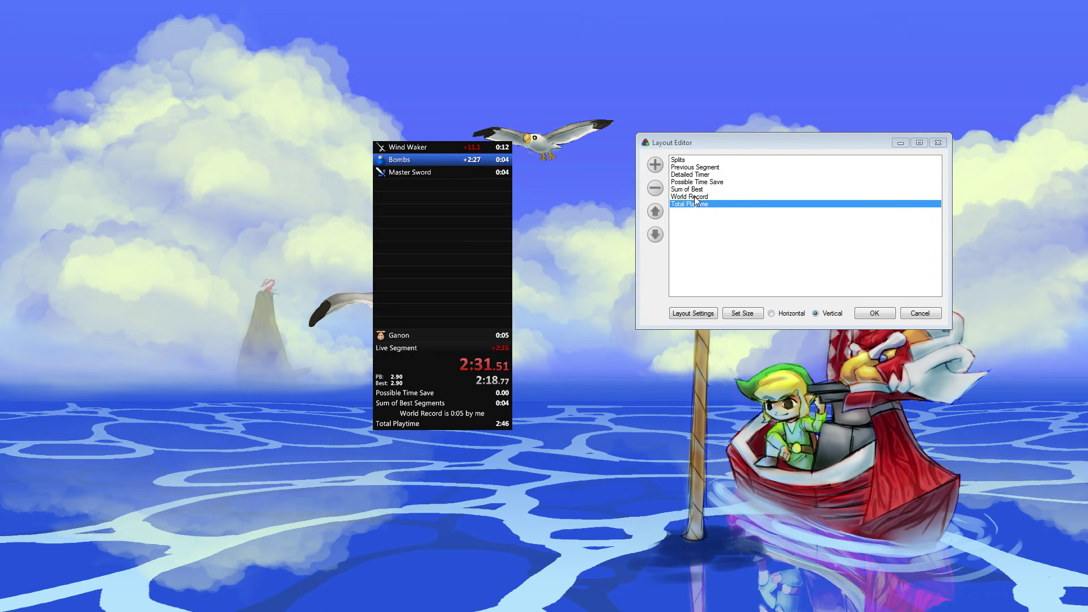
# - Remove the World Record and Total Playtime components from the layout
pyautogui.click(692, 196)
pyautogui.click(656, 188)
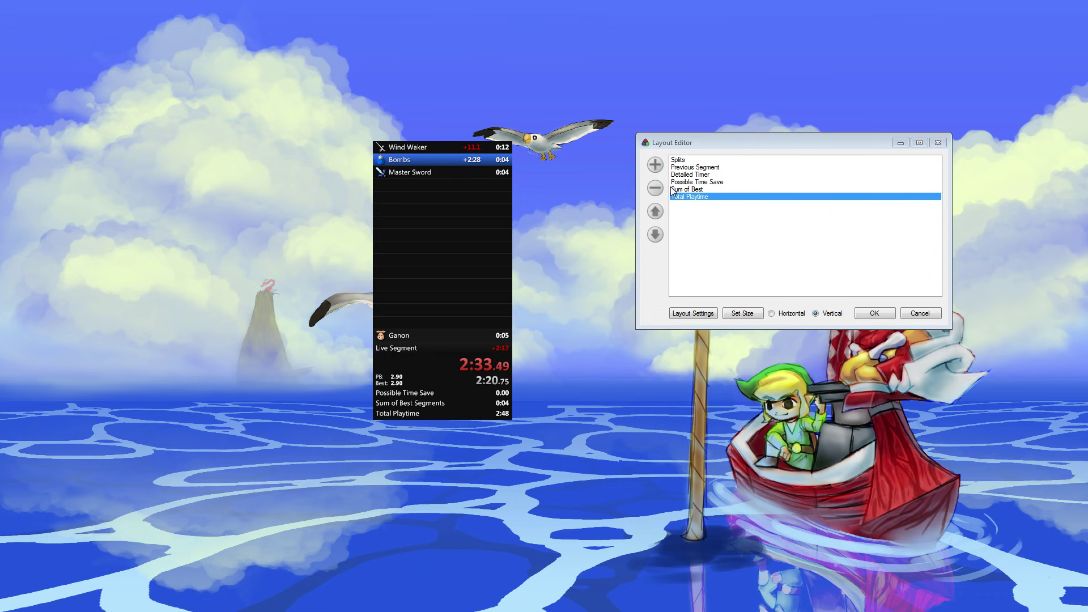
pyautogui.click(655, 188)
# - Move the Detailed Timer to the top of the layout, above Splits
pyautogui.click(691, 183)
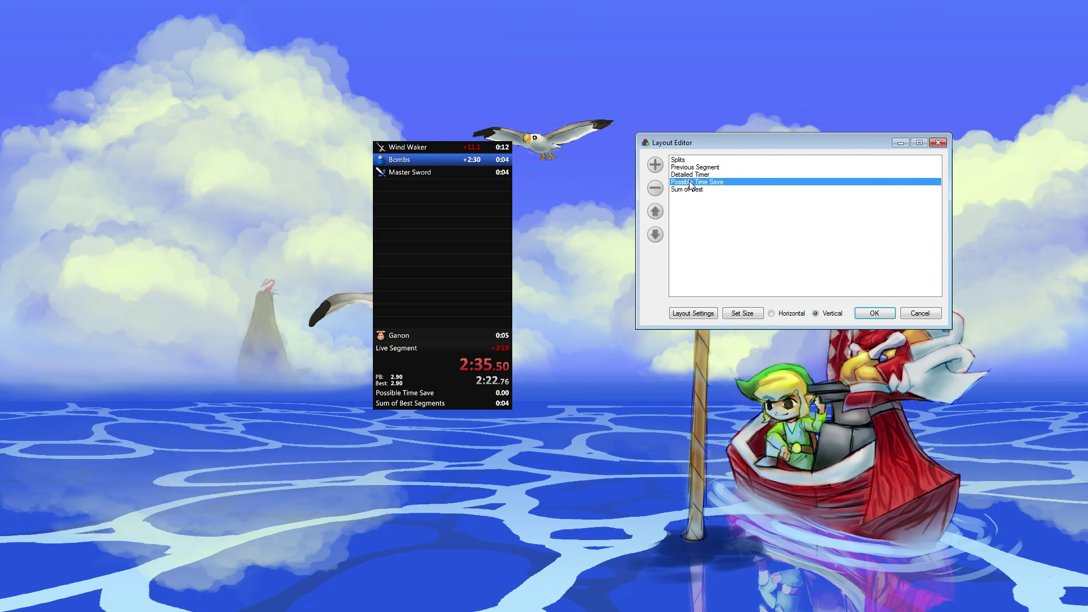
pyautogui.click(693, 174)
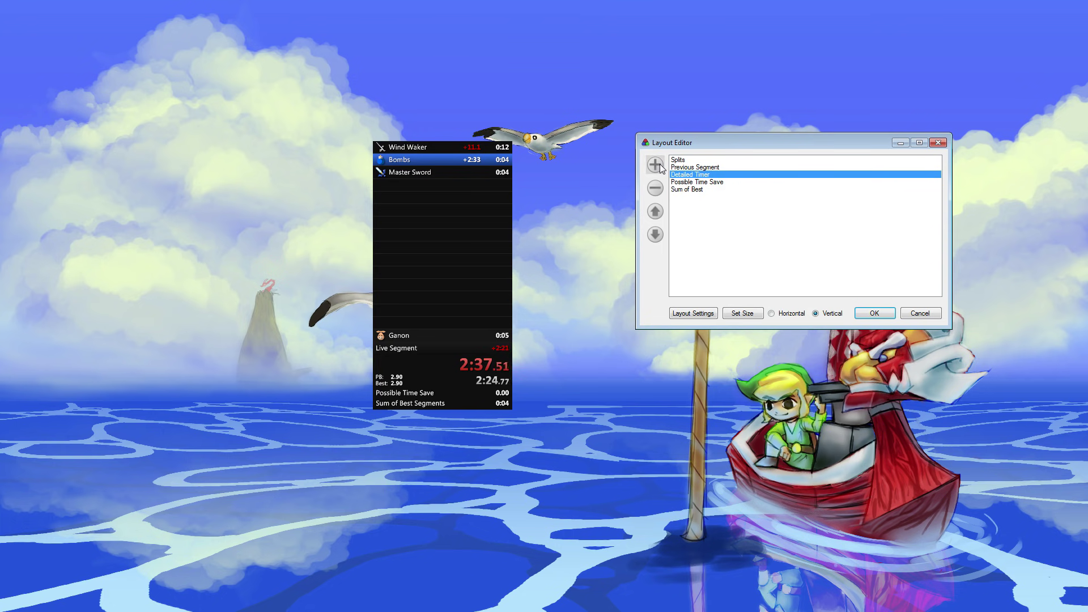
pyautogui.click(656, 165)
pyautogui.moveTo(690, 175); pyautogui.dragTo(785, 256)
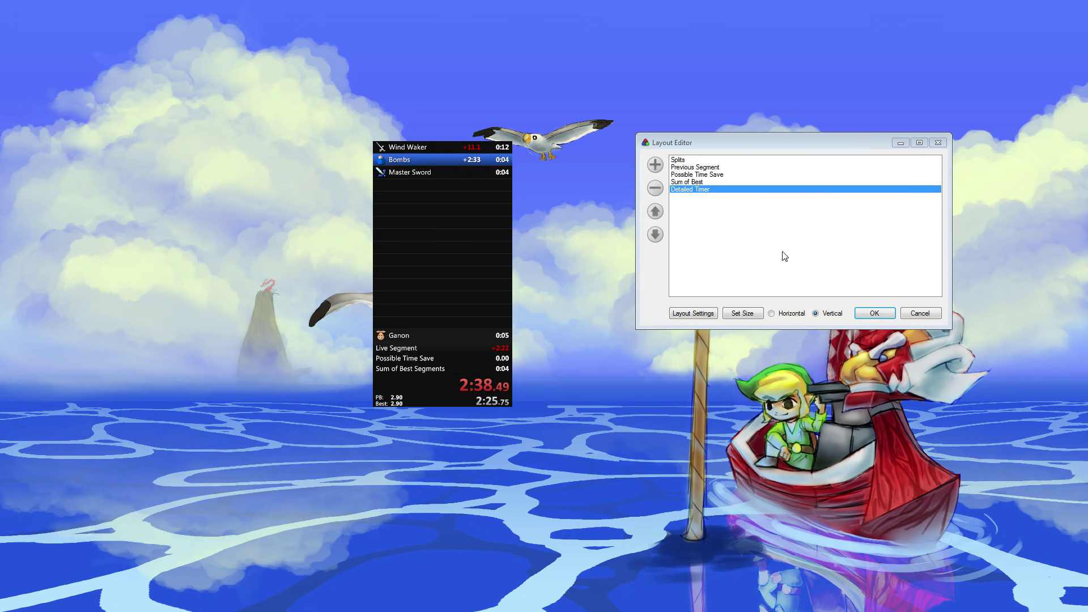
pyautogui.click(661, 213)
pyautogui.click(662, 212)
pyautogui.click(662, 212)
pyautogui.click(662, 212)
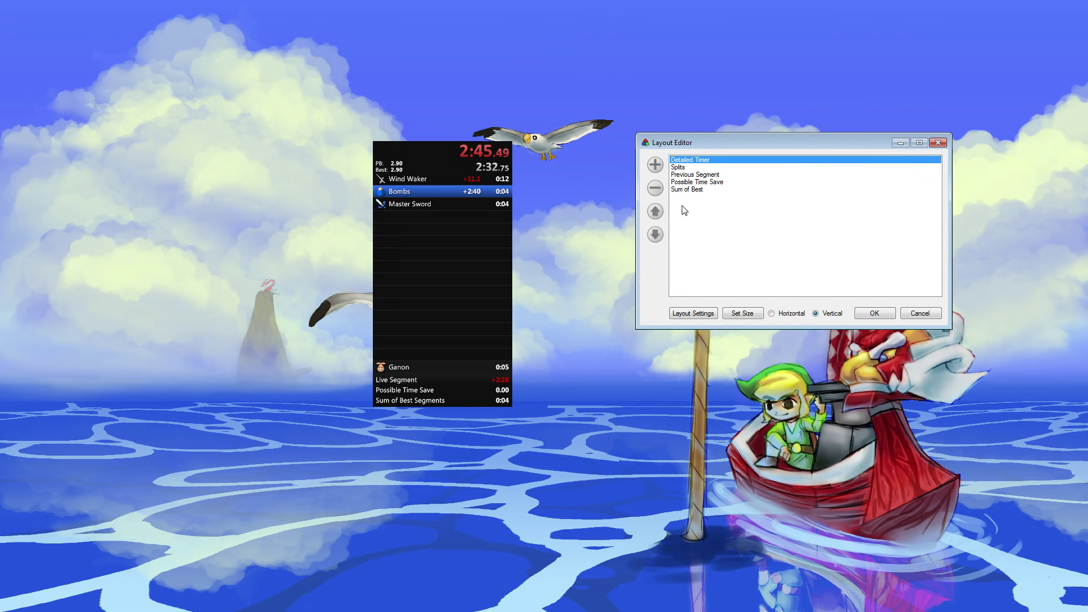
# - Preview the layout in horizontal orientation and return it to vertical
pyautogui.click(701, 175)
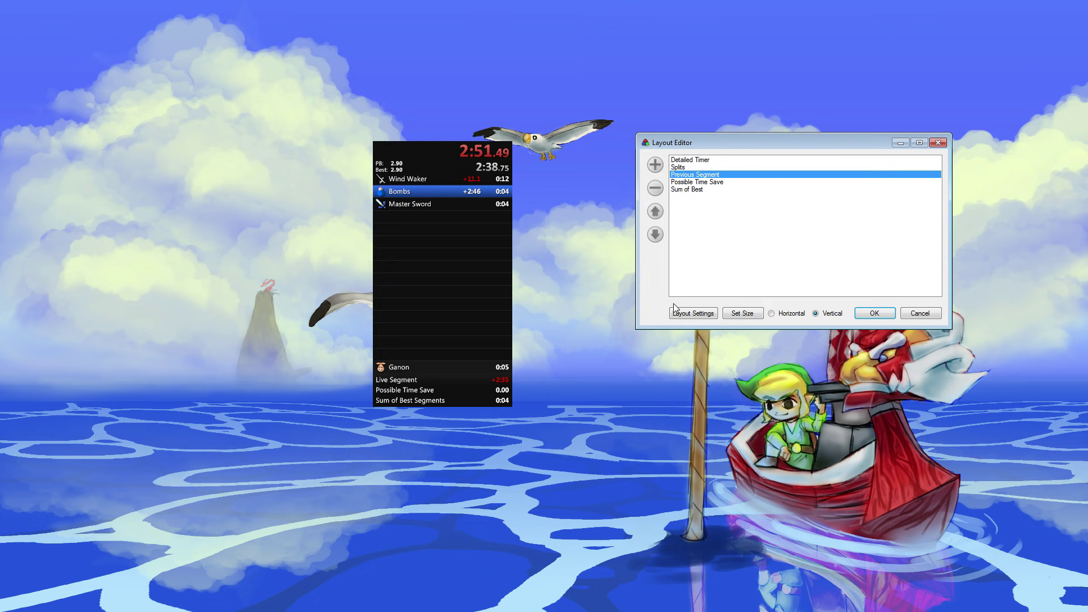
pyautogui.click(784, 314)
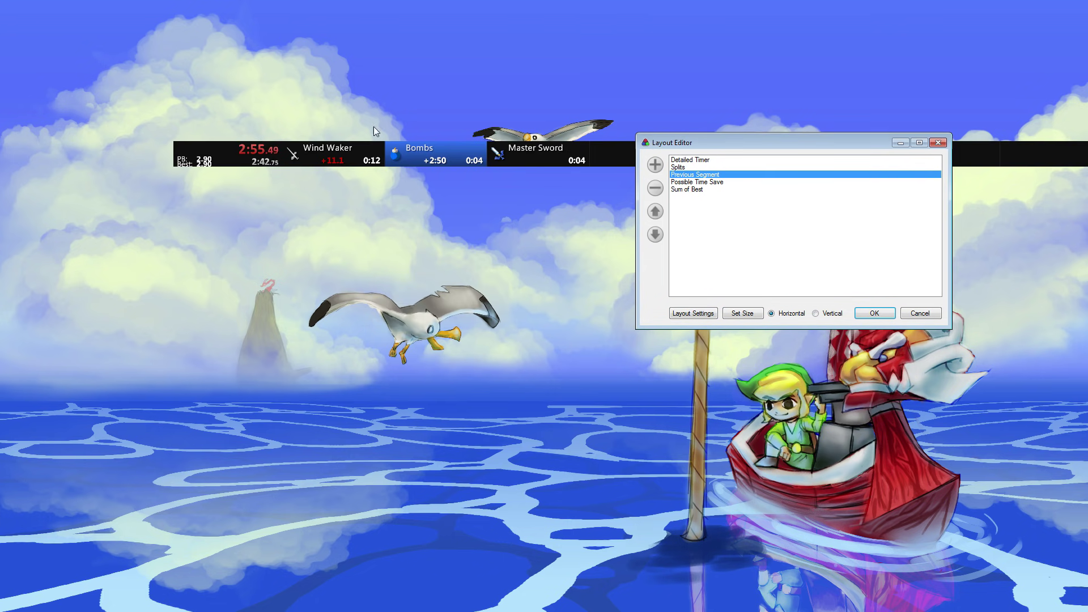
pyautogui.click(831, 313)
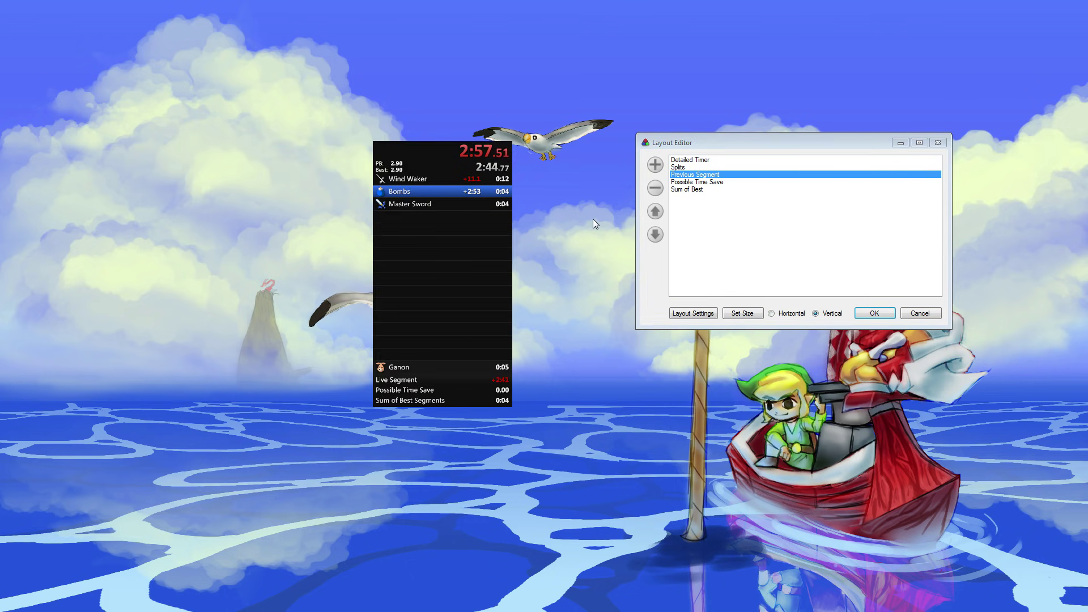
# - Open the layout settings beside the timer and set the Splits component's total splits to 4
pyautogui.click(697, 315)
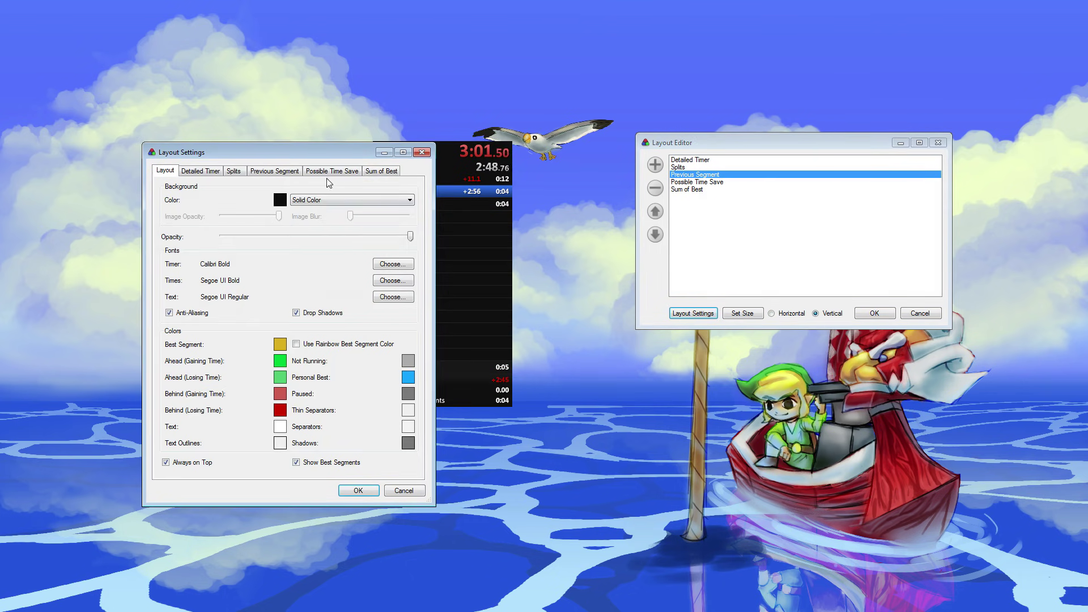
pyautogui.moveTo(337, 152); pyautogui.dragTo(790, 144)
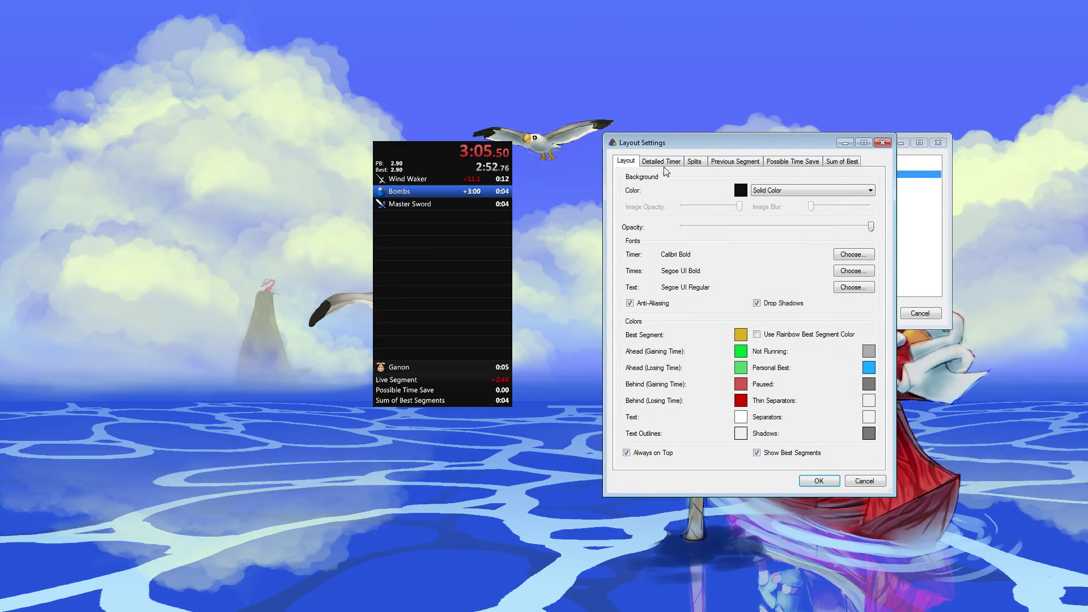
pyautogui.click(694, 162)
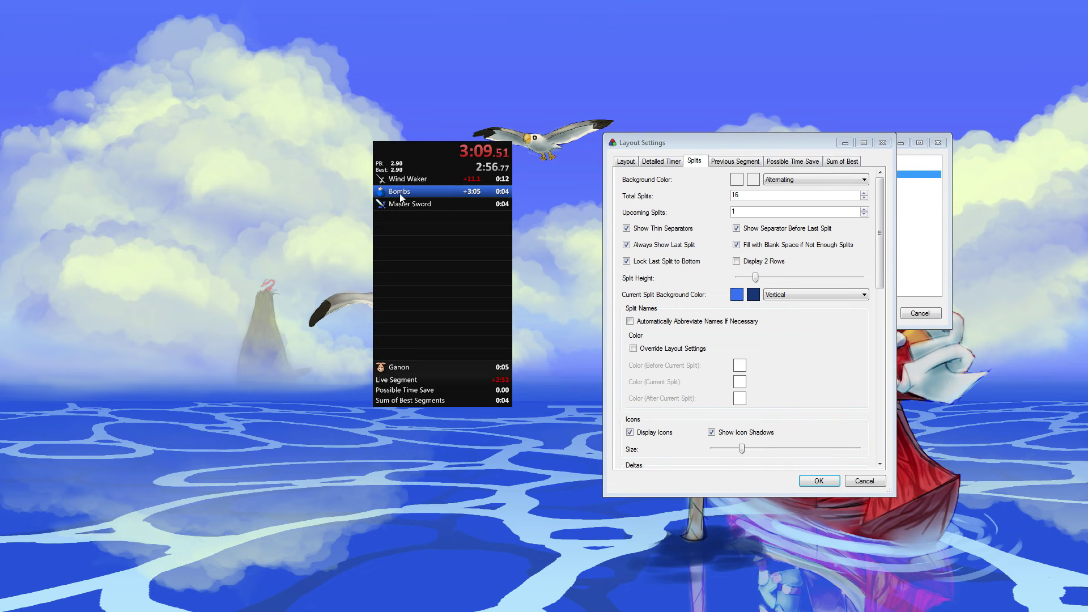
pyautogui.click(722, 200)
pyautogui.write('4')
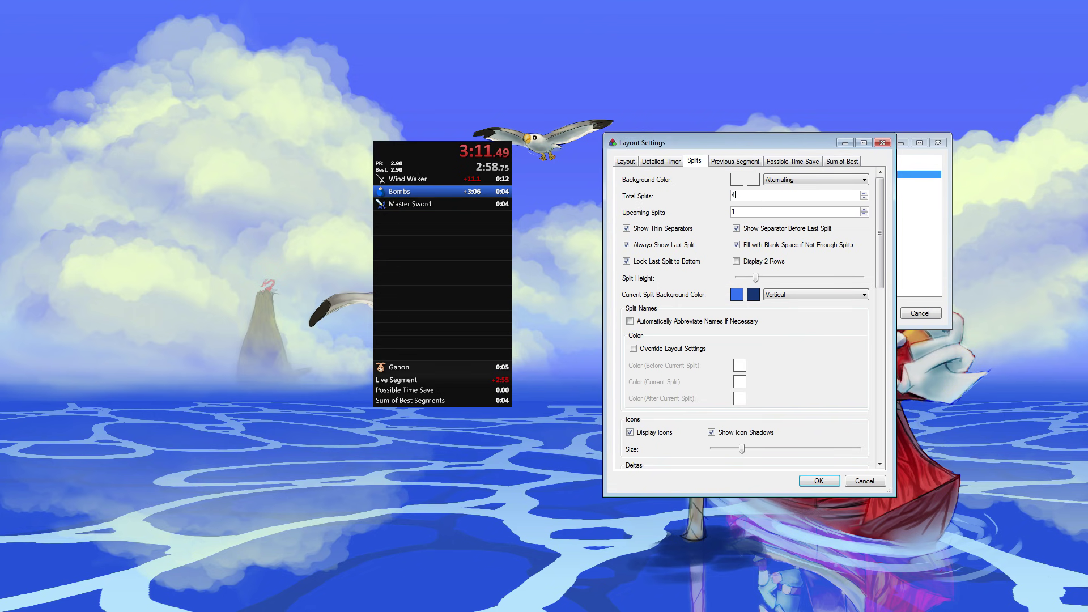
pyautogui.click(357, 238)
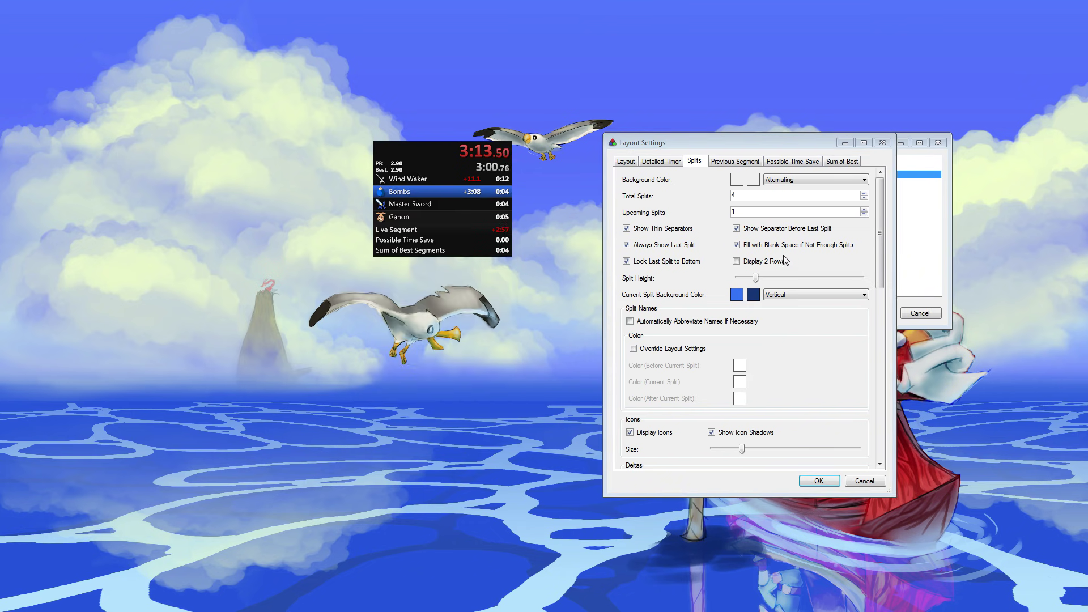
pyautogui.click(880, 246)
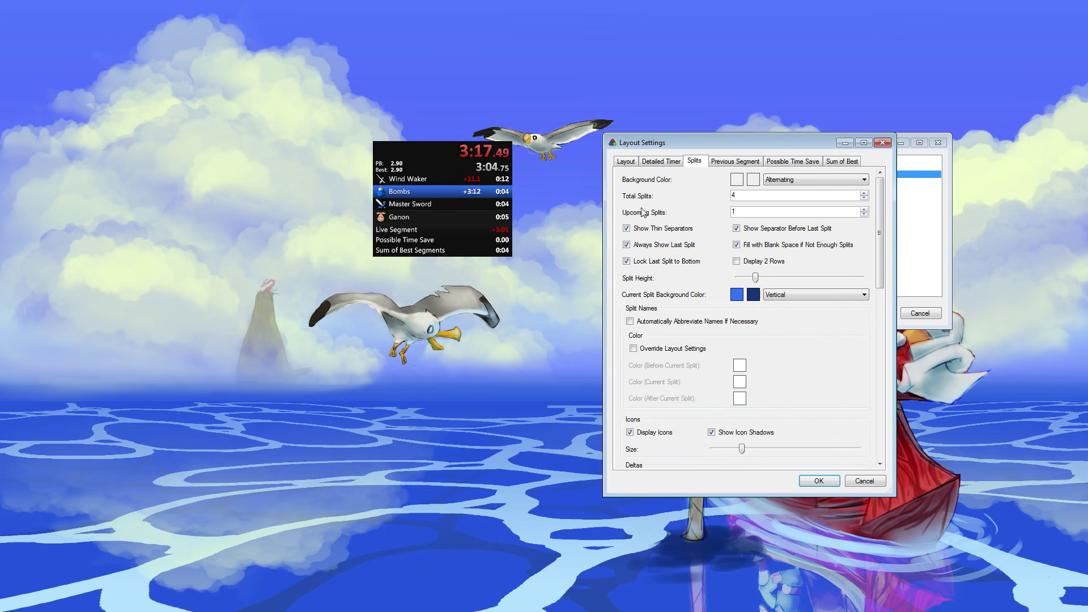
# - Try a red (FFF00000) solid background colour for the layout and cancel the colour change
pyautogui.click(626, 161)
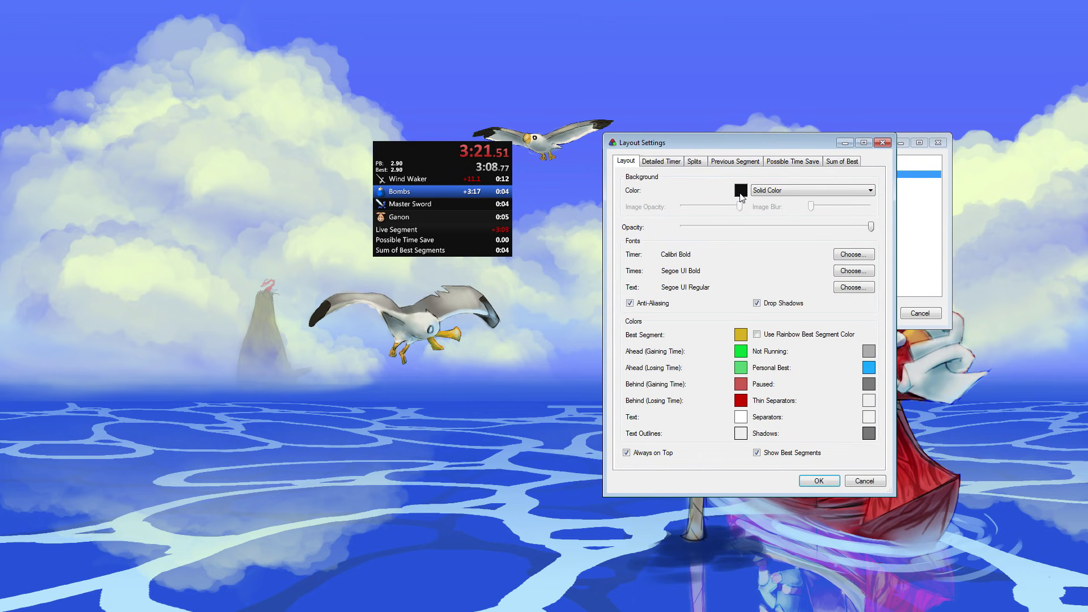
pyautogui.click(741, 191)
pyautogui.click(762, 251)
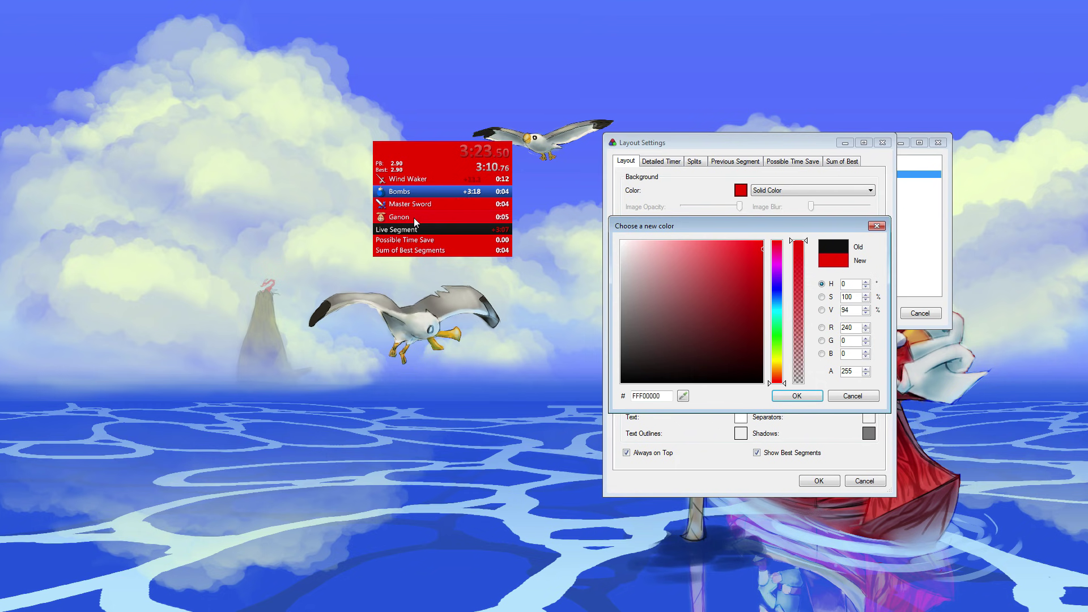
pyautogui.click(876, 226)
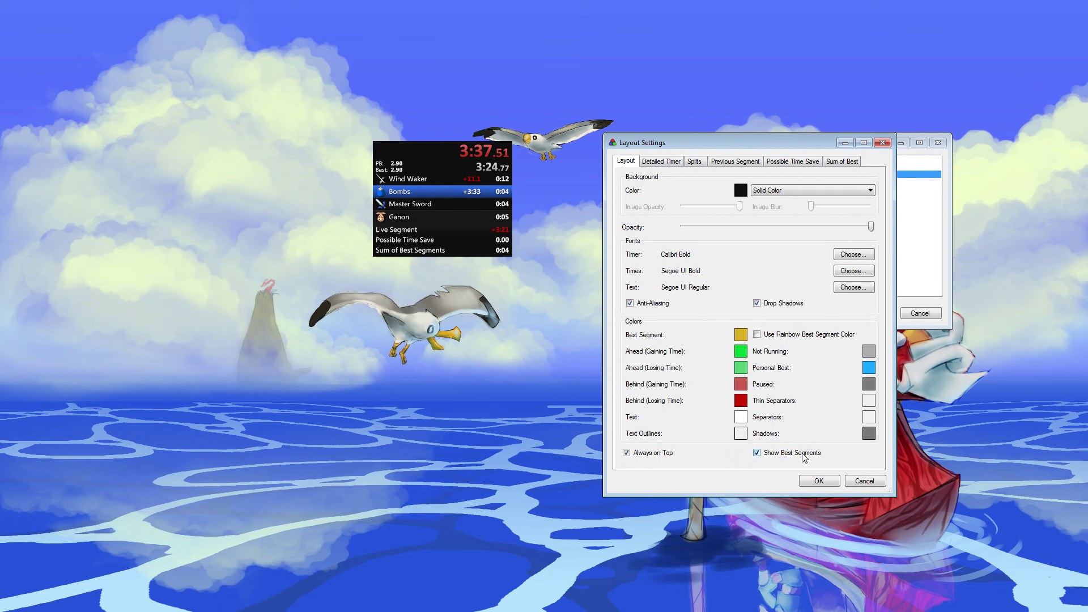
# - Increase the Detailed Timer's height and reduce its segment timer size
pyautogui.click(660, 163)
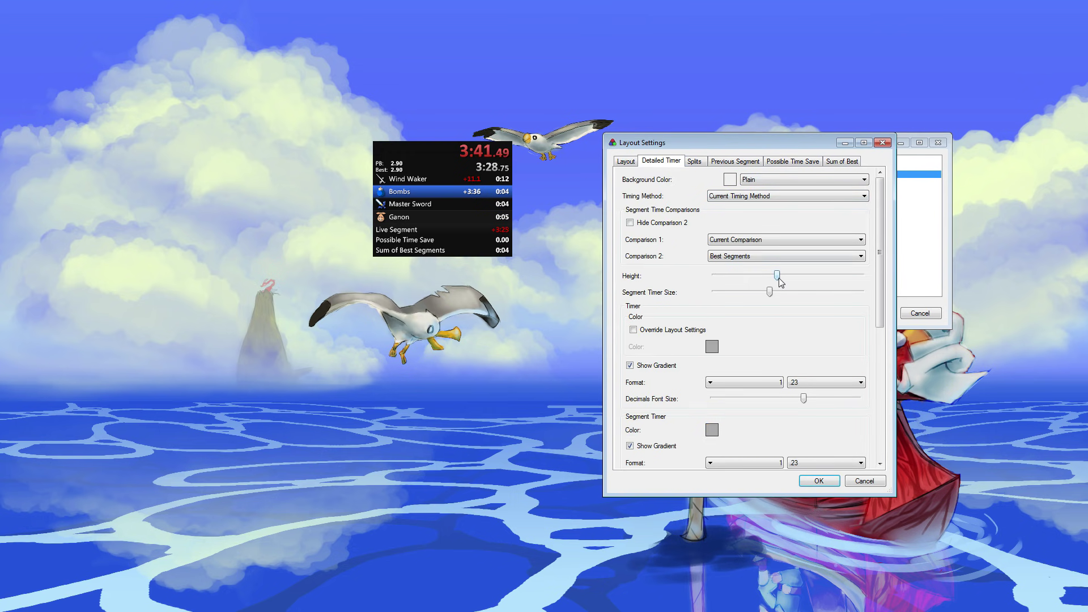
pyautogui.moveTo(777, 276); pyautogui.dragTo(746, 293)
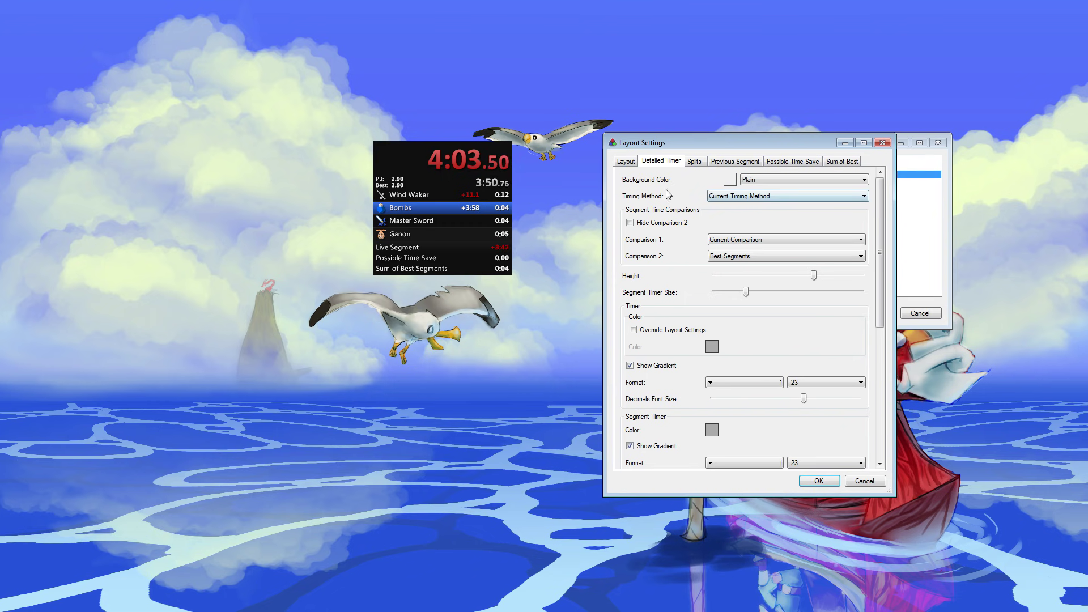
# - Set the layout's timer font to New Super Mario Font U in bold at size 18
pyautogui.click(630, 162)
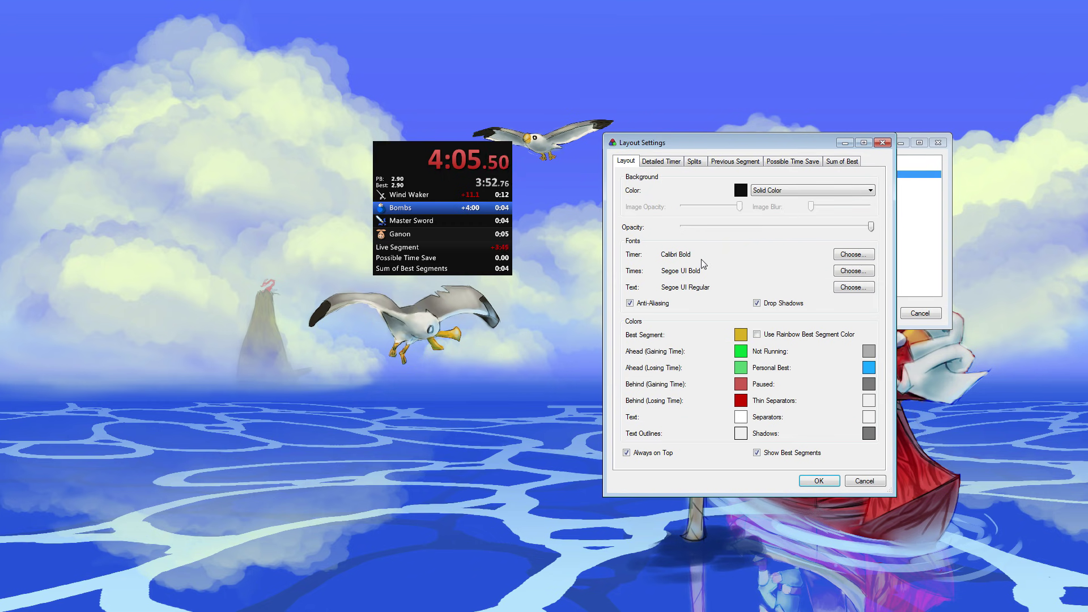
pyautogui.click(866, 259)
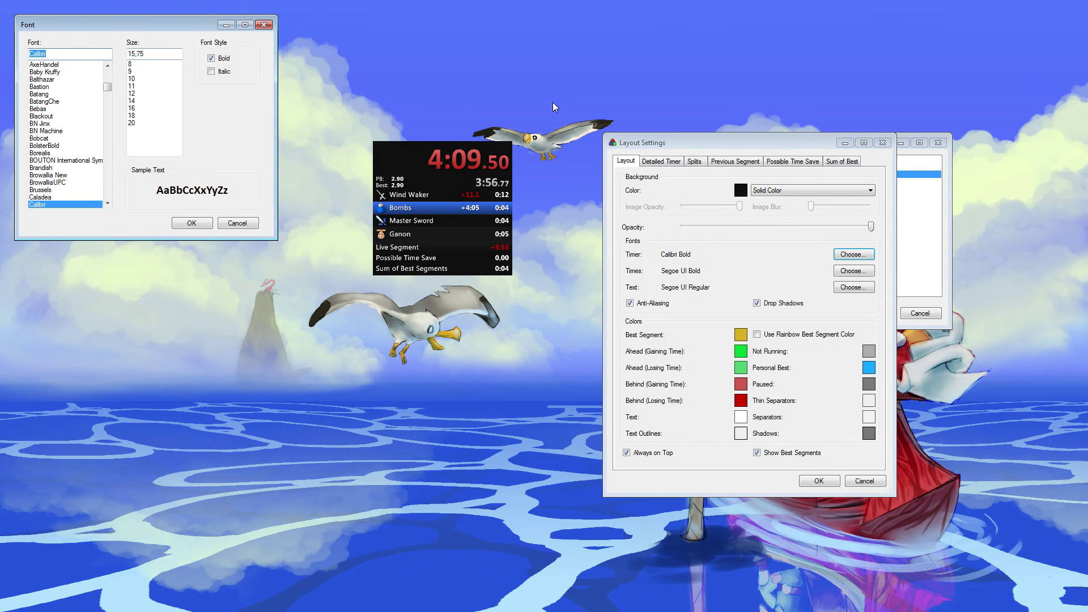
pyautogui.write('new')
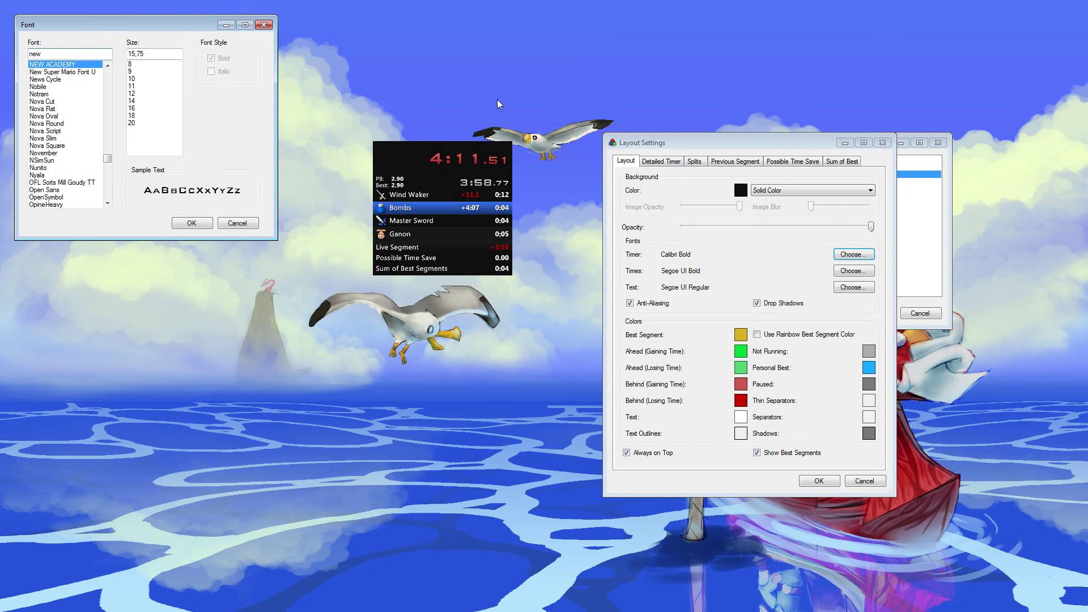
pyautogui.click(99, 74)
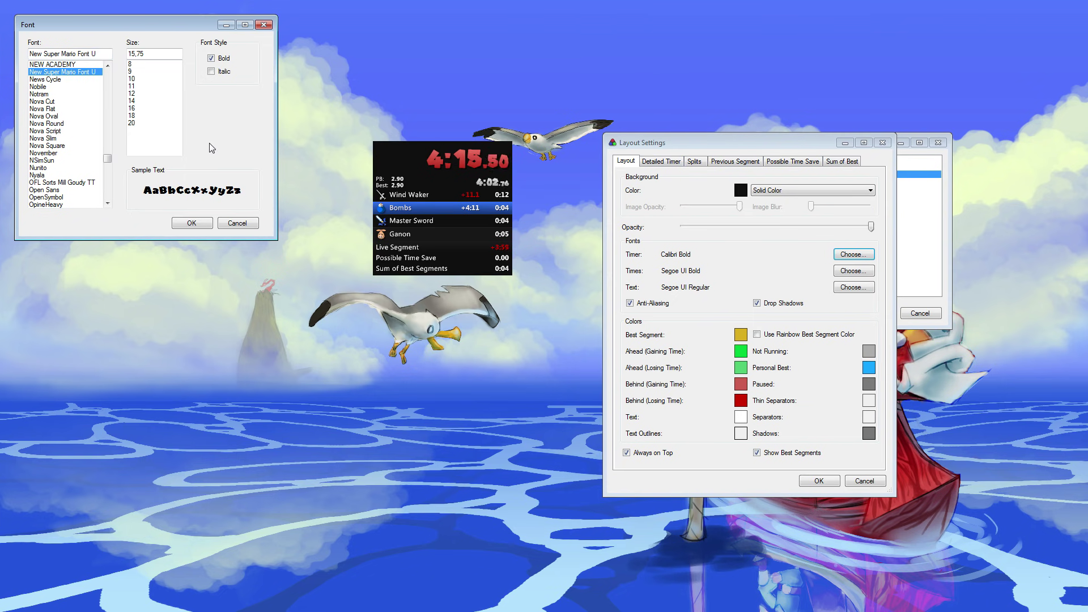
pyautogui.click(136, 123)
pyautogui.click(149, 116)
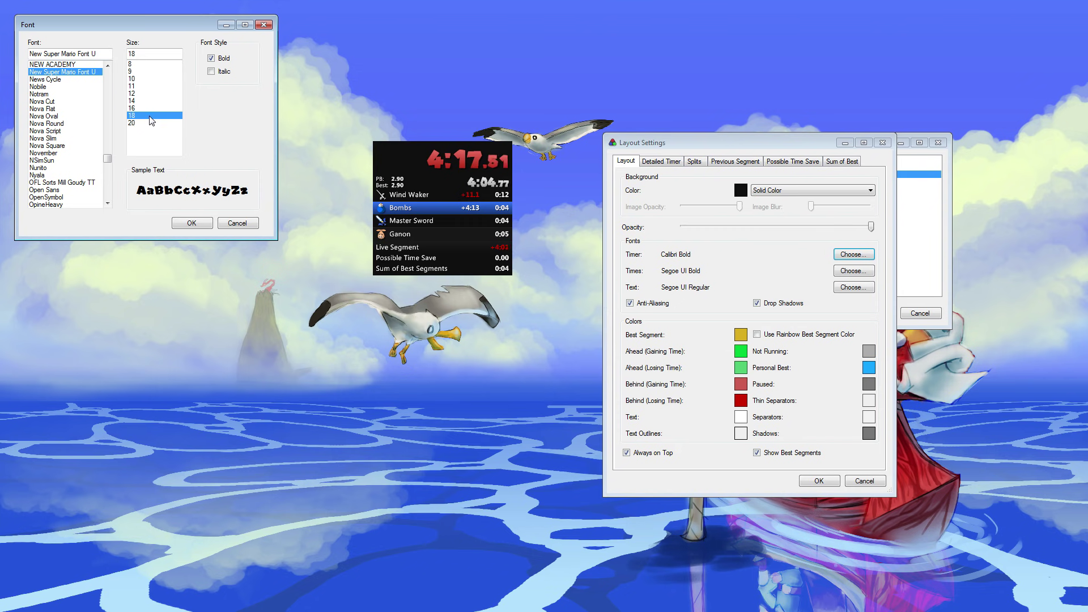
pyautogui.click(200, 223)
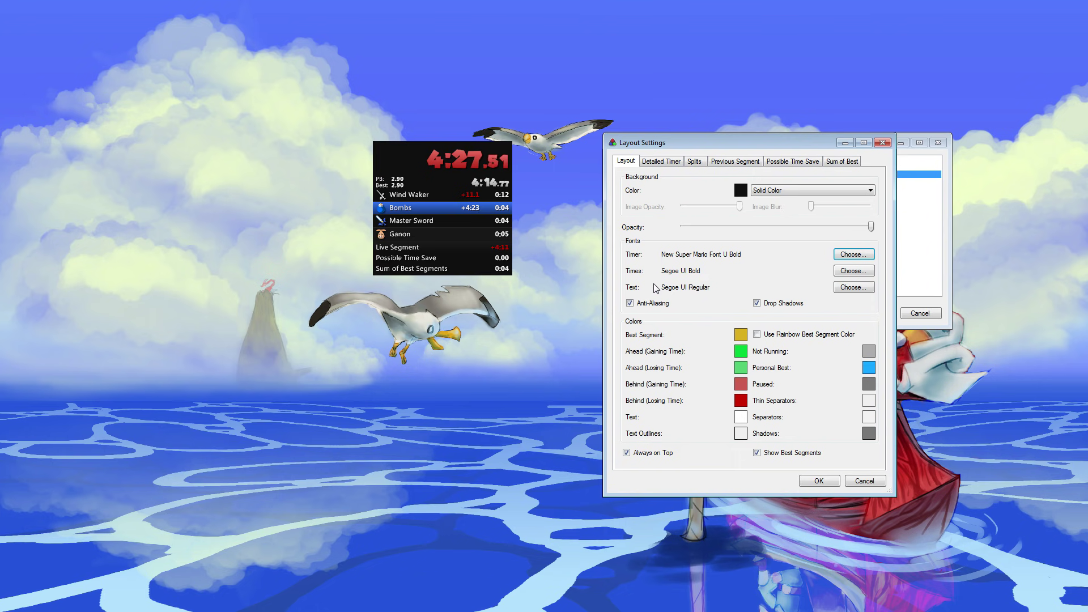
# - Set the layout's text font to Rondalo at size 20
pyautogui.click(853, 287)
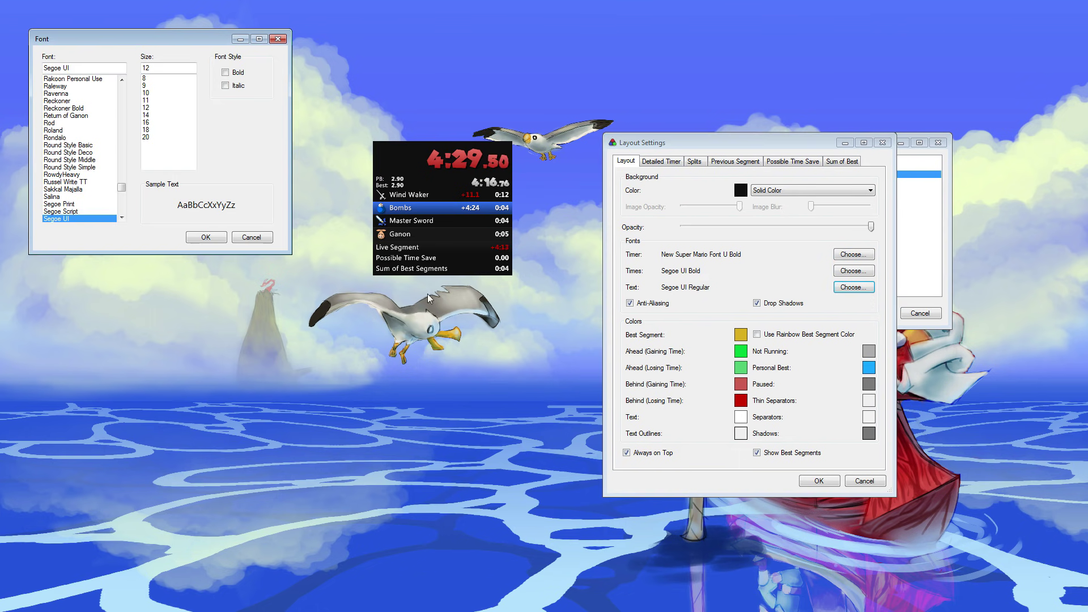
pyautogui.click(69, 159)
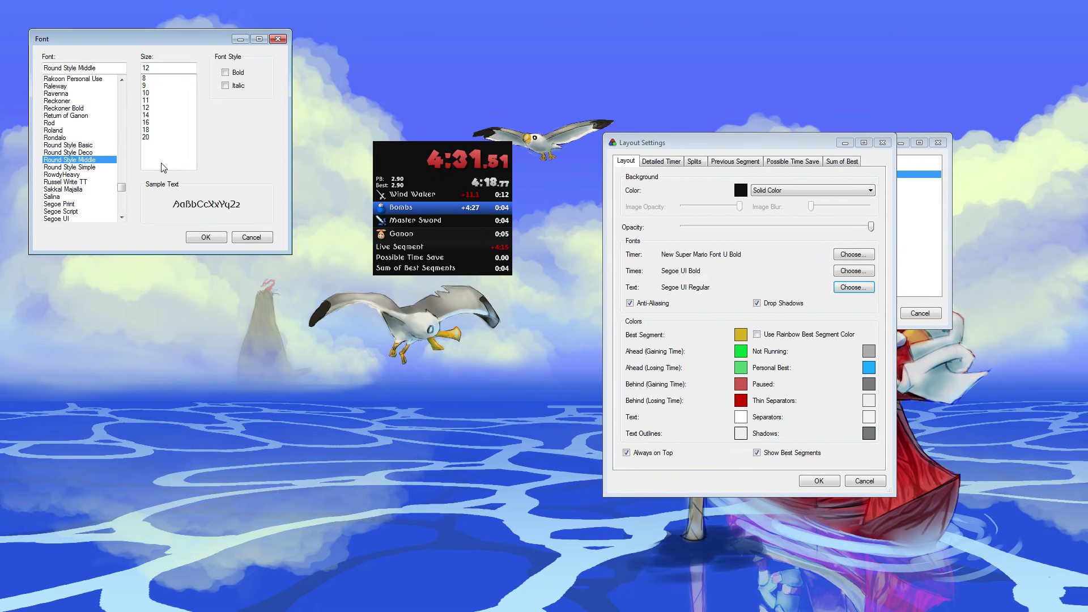
pyautogui.click(161, 137)
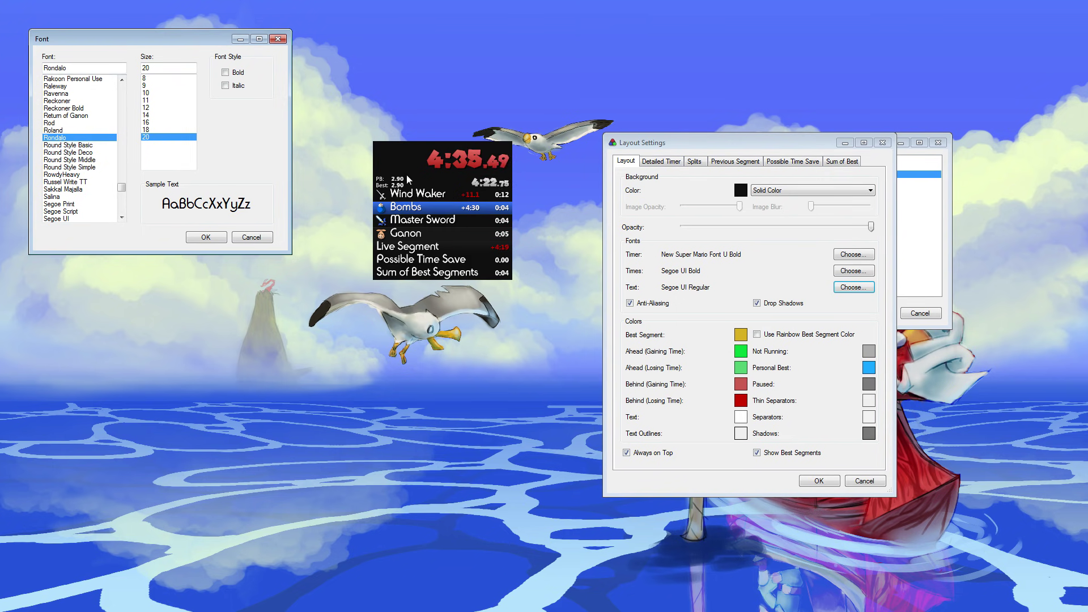
pyautogui.click(205, 238)
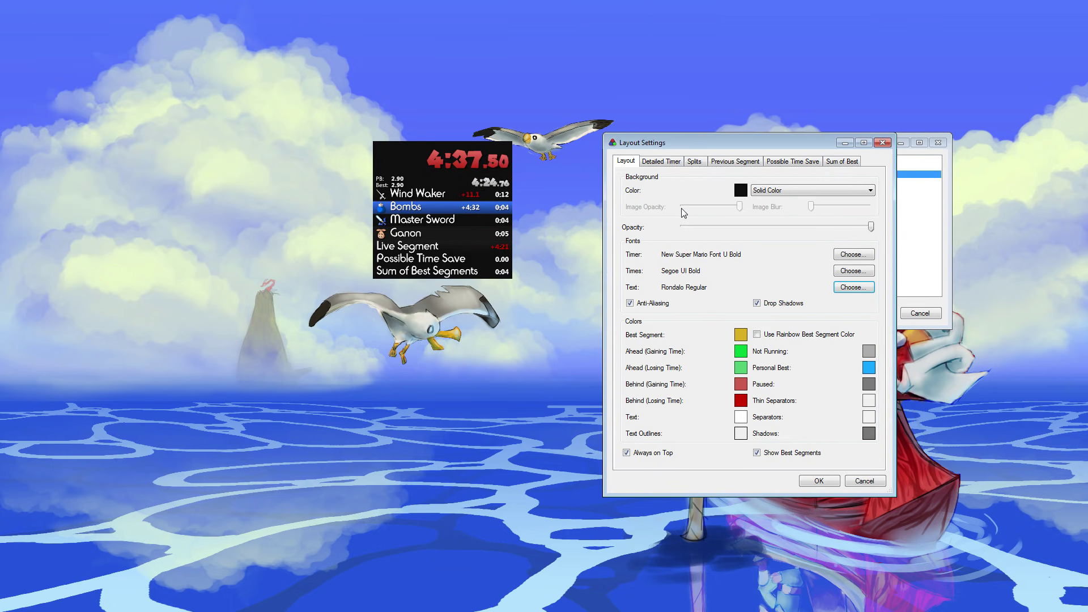
# - Set the layout's times font to Roland in bold
pyautogui.click(853, 272)
pyautogui.click(101, 145)
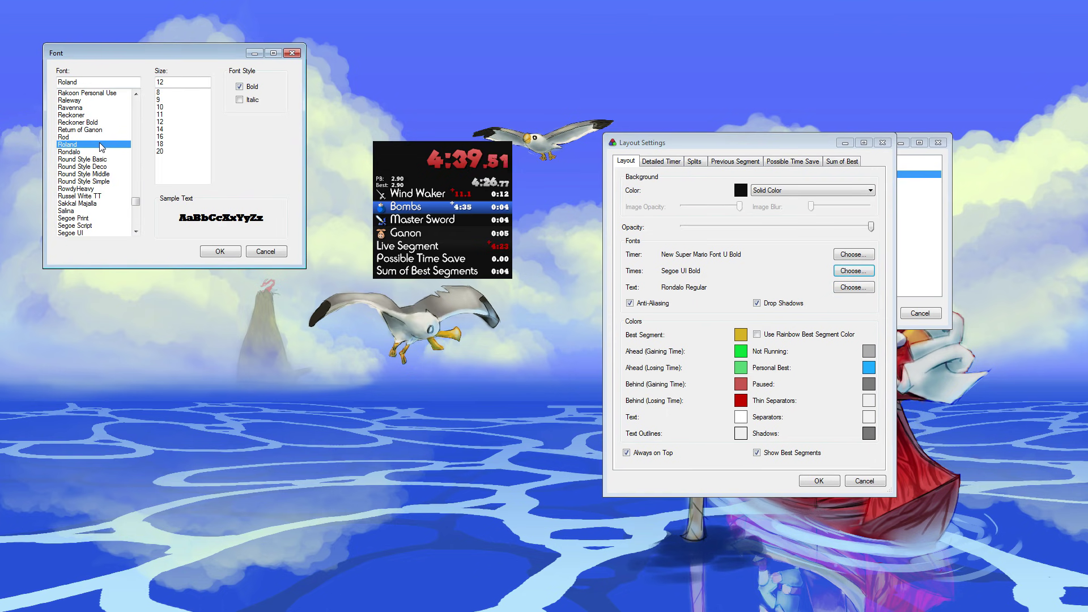
pyautogui.click(229, 253)
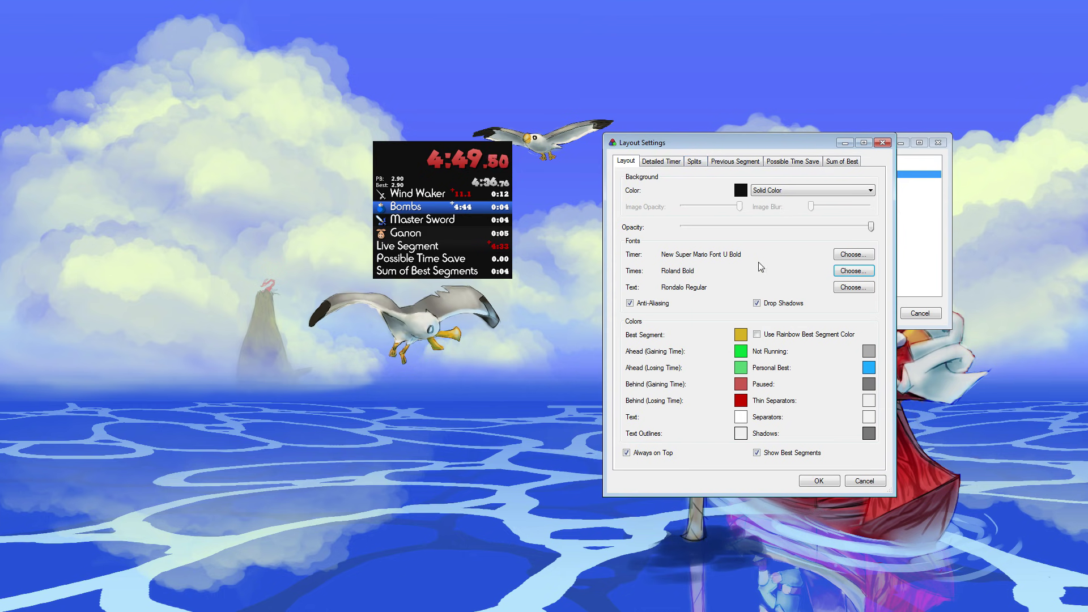
# - Try turning off Always Show Last Split for the Splits component, discard the layout settings changes, and close the layout editor
pyautogui.click(663, 164)
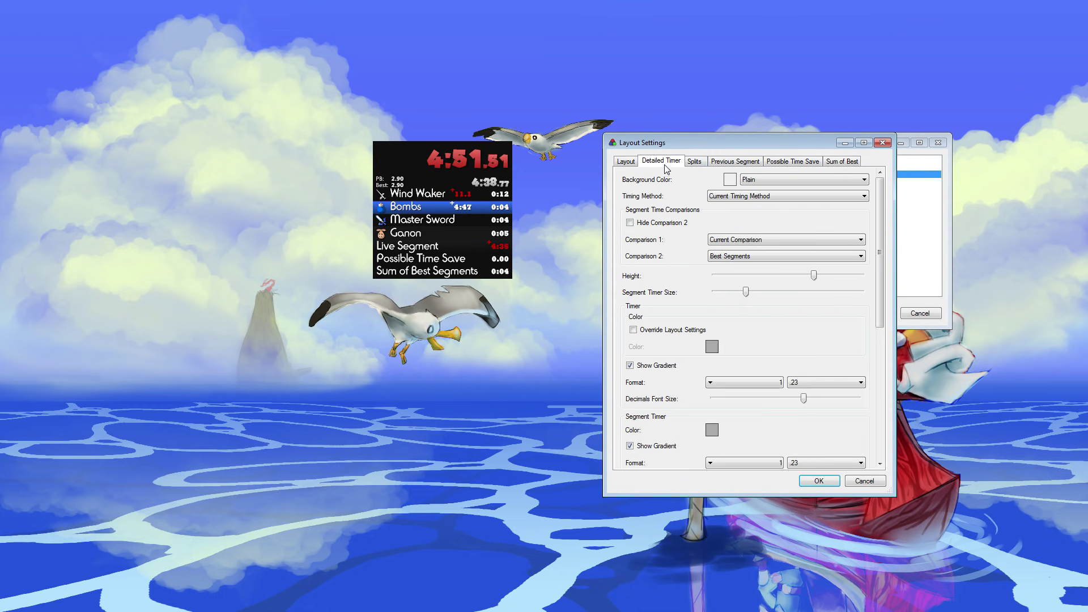
pyautogui.click(696, 165)
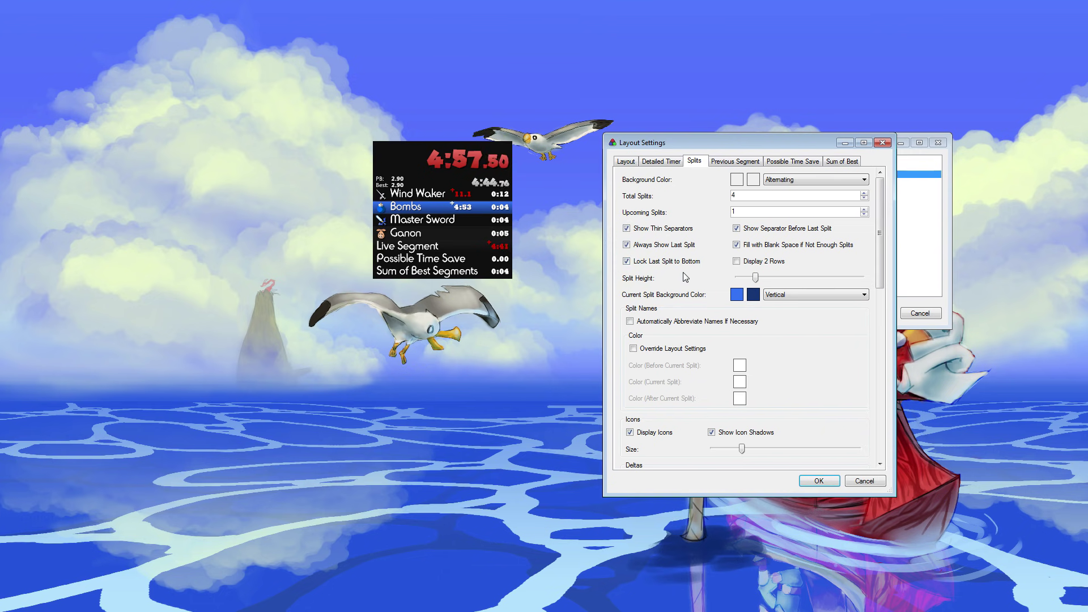
pyautogui.click(678, 248)
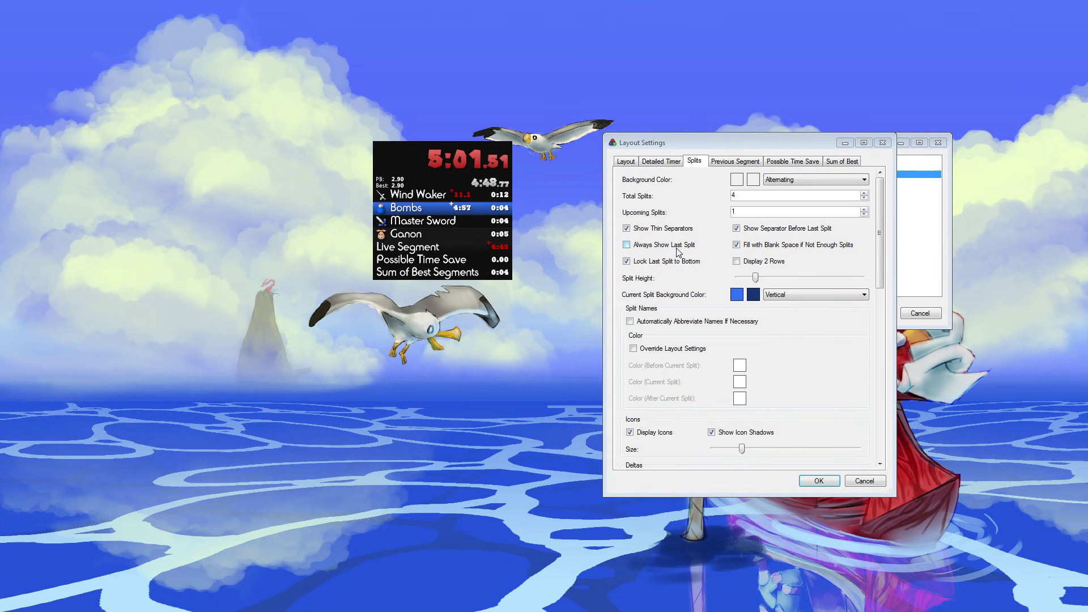
pyautogui.click(882, 142)
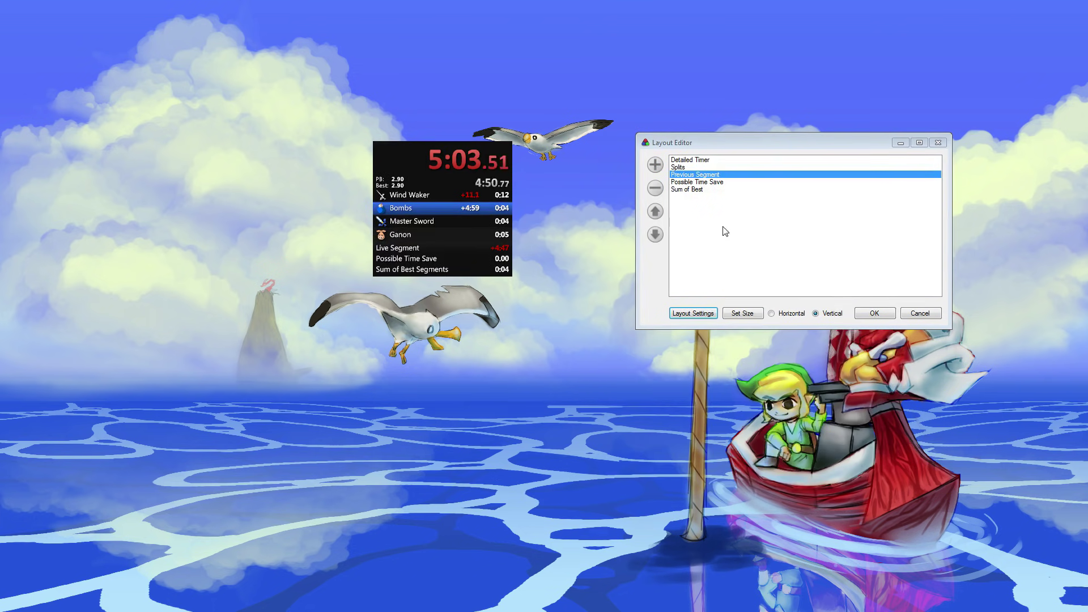
pyautogui.click(869, 311)
# - Reset the running timer so that the splits can be edited
pyautogui.rightClick(448, 208)
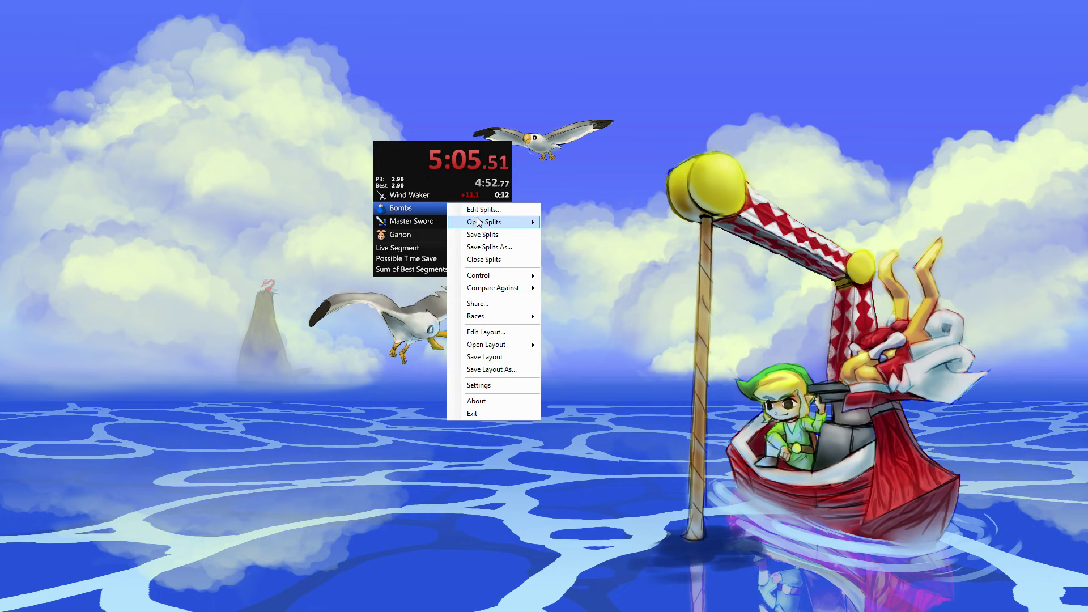
pyautogui.click(473, 210)
pyautogui.click(427, 349)
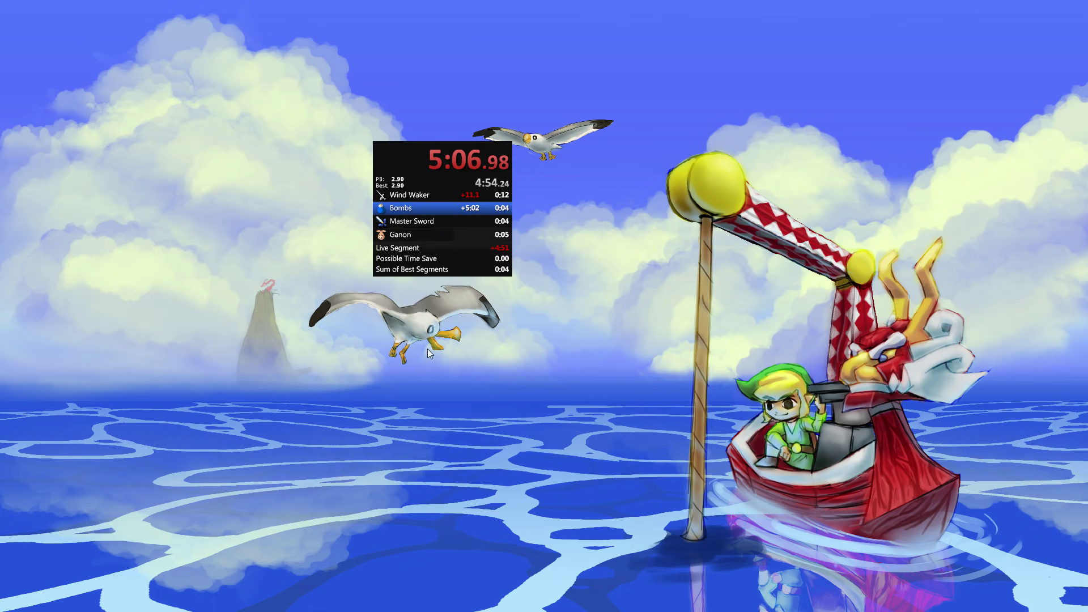
pyautogui.press('KP_3')
# - Insert a segment named "tewst" below Master Sword in the splits and accept the edit
pyautogui.rightClick(468, 250)
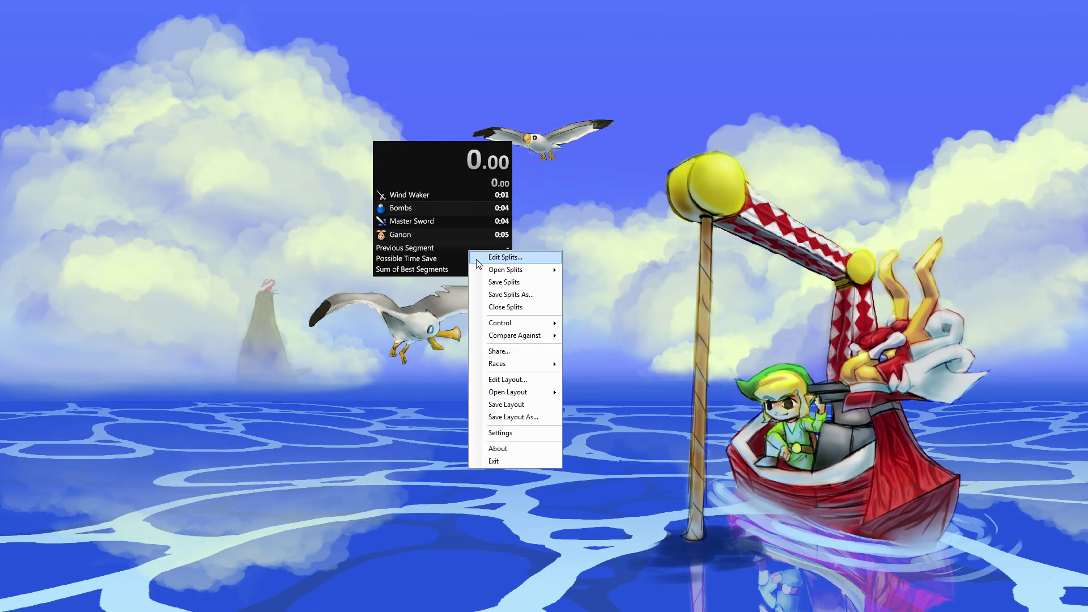
pyautogui.click(482, 254)
pyautogui.click(205, 227)
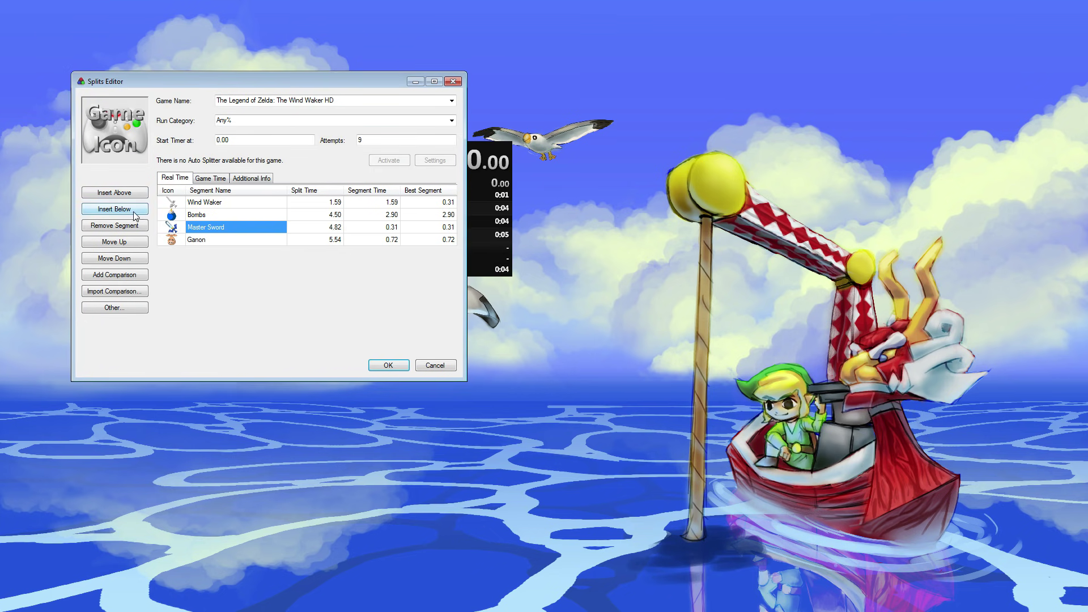
pyautogui.click(136, 211)
pyautogui.click(212, 240)
pyautogui.write('tewst')
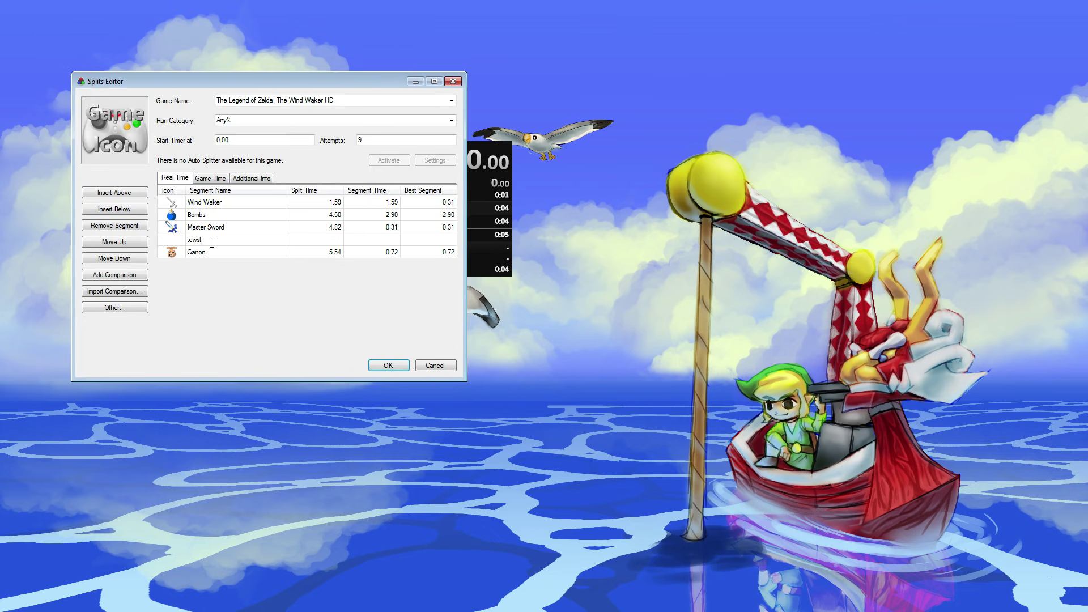
pyautogui.click(388, 365)
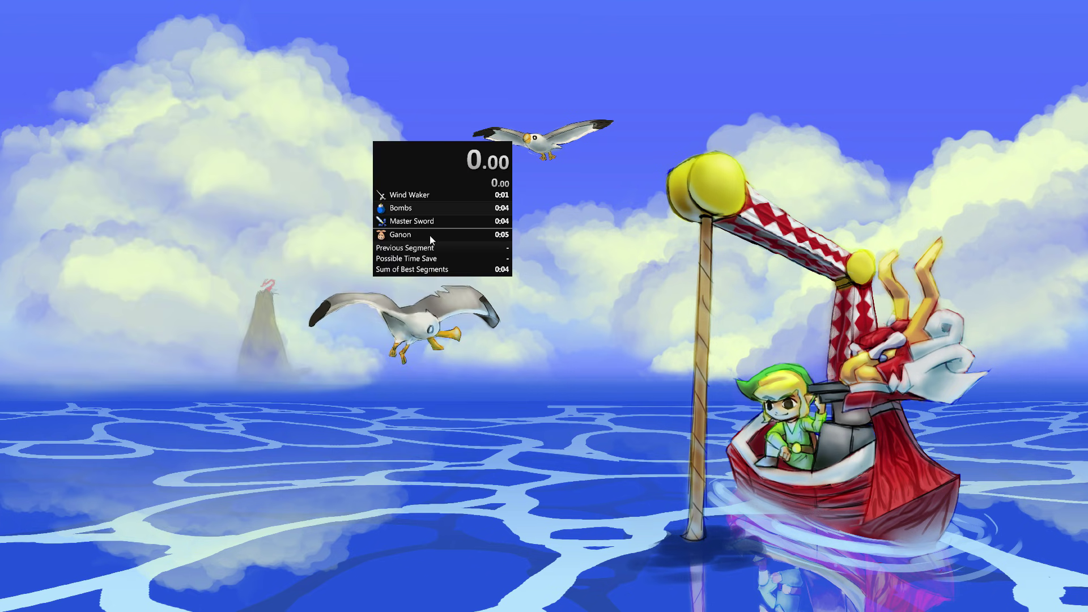
# - Open the layout editor and its layout settings, placing both windows beside the timer
pyautogui.rightClick(433, 220)
pyautogui.click(379, 226)
pyautogui.rightClick(436, 226)
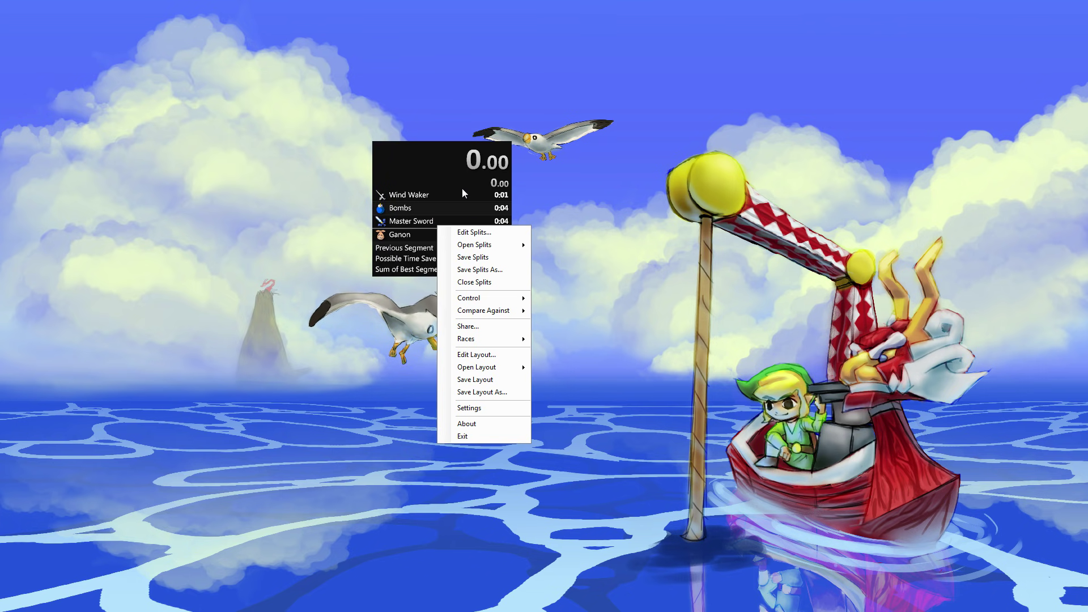
pyautogui.click(495, 355)
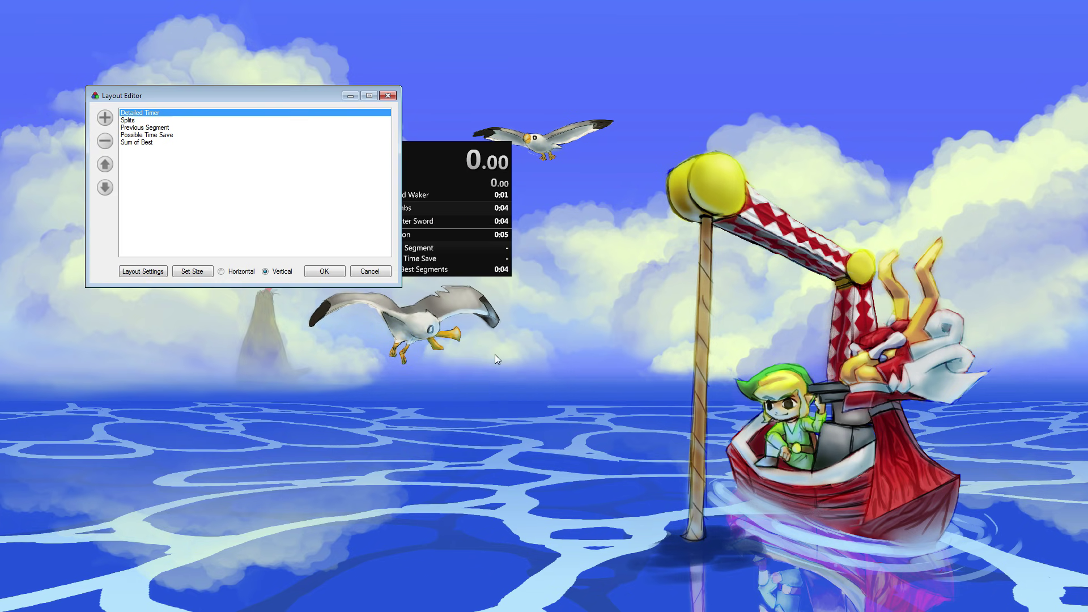
pyautogui.moveTo(287, 95); pyautogui.dragTo(764, 119)
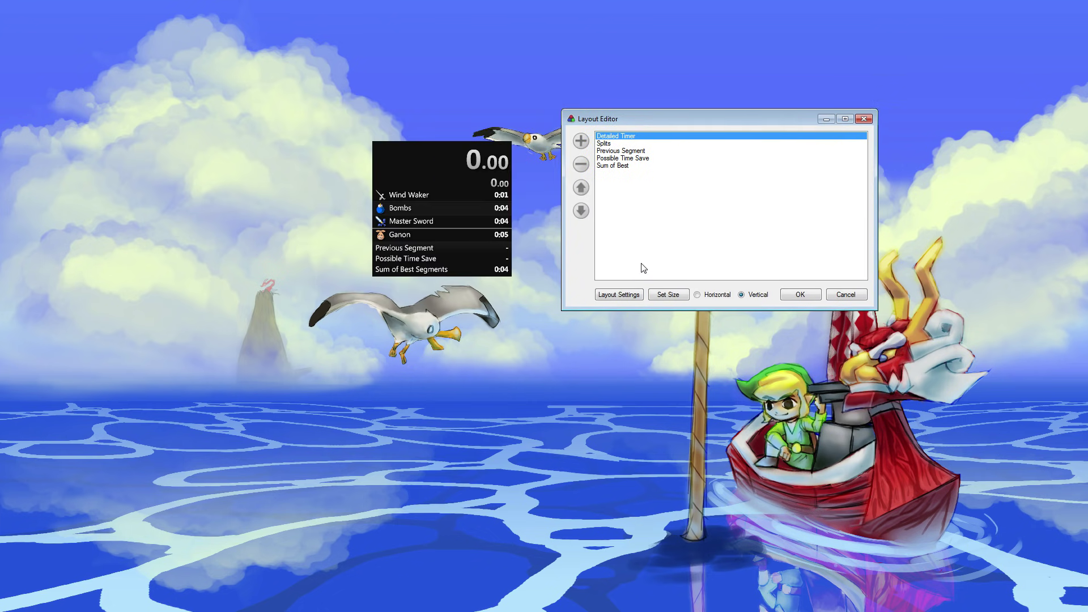
pyautogui.click(619, 295)
pyautogui.moveTo(240, 112); pyautogui.dragTo(681, 112)
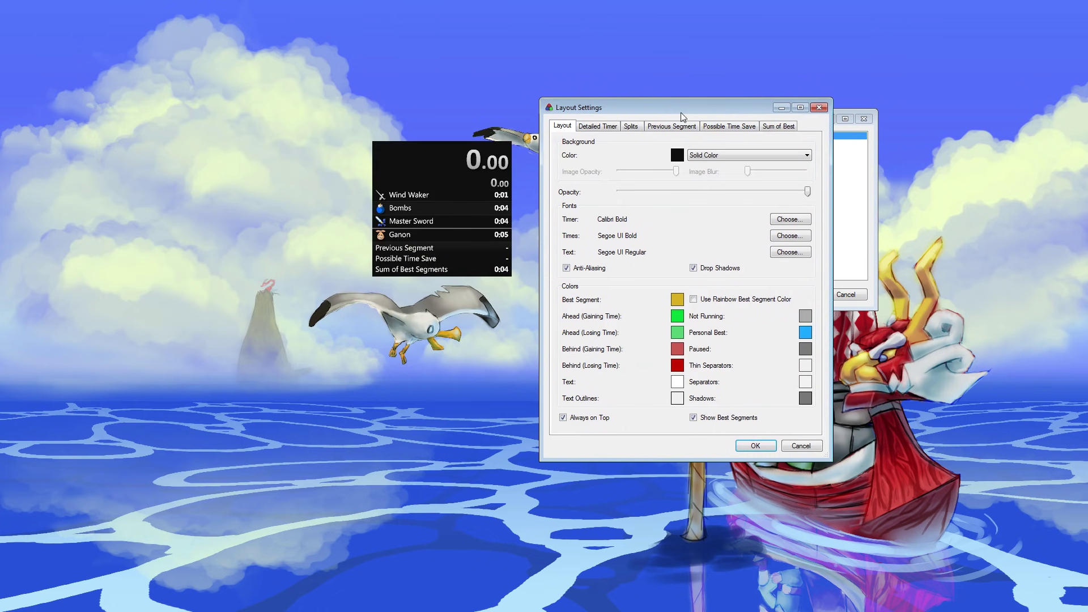
# - Keep Always Show Last Split on for the Splits component and turn off its thin separators and the separator before the last split
pyautogui.click(631, 126)
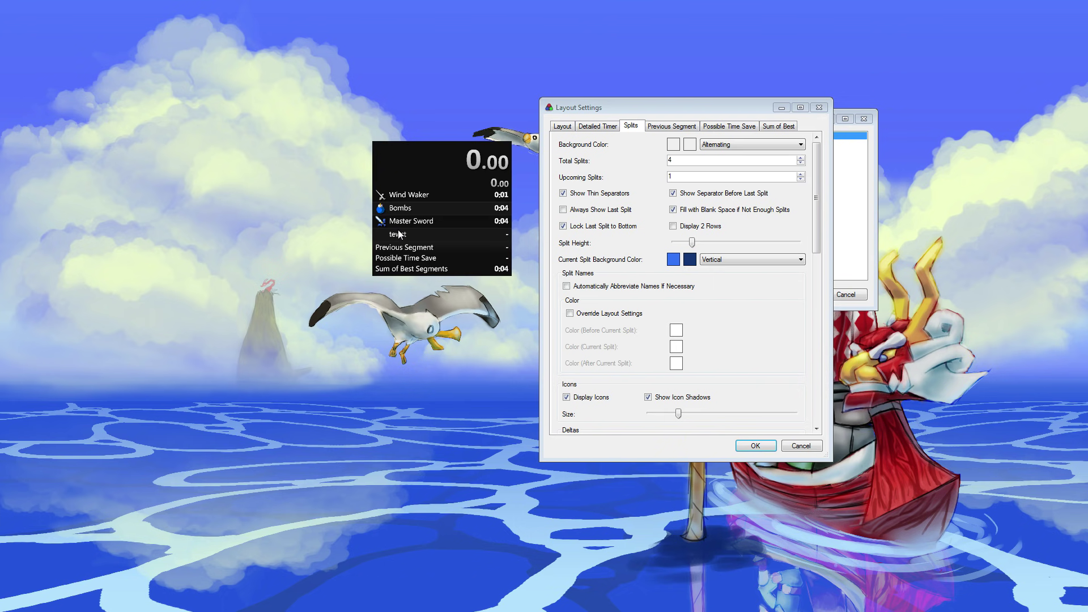
pyautogui.click(564, 210)
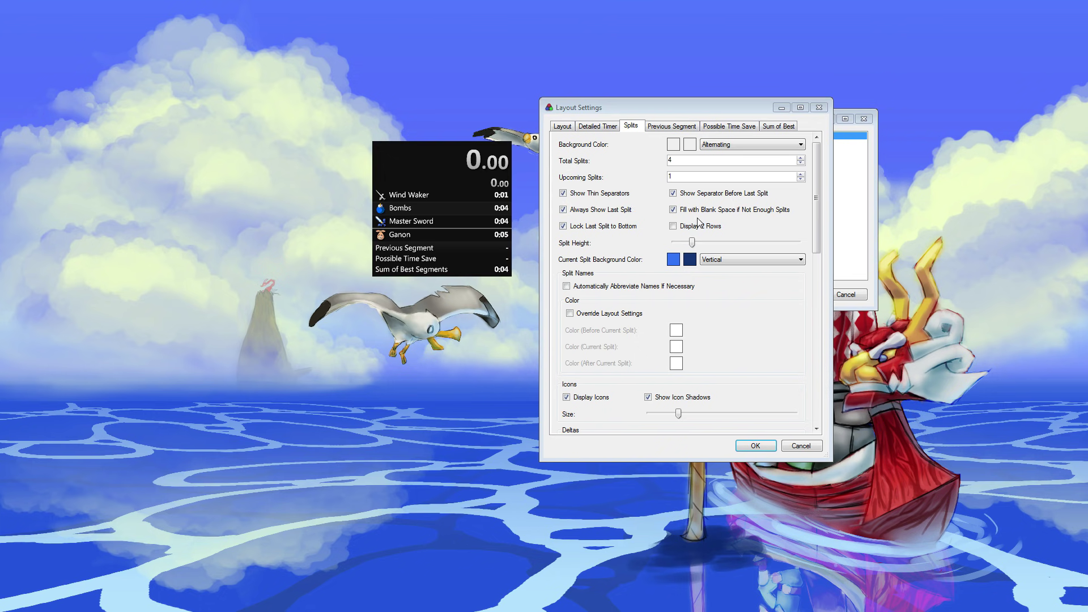
pyautogui.click(710, 194)
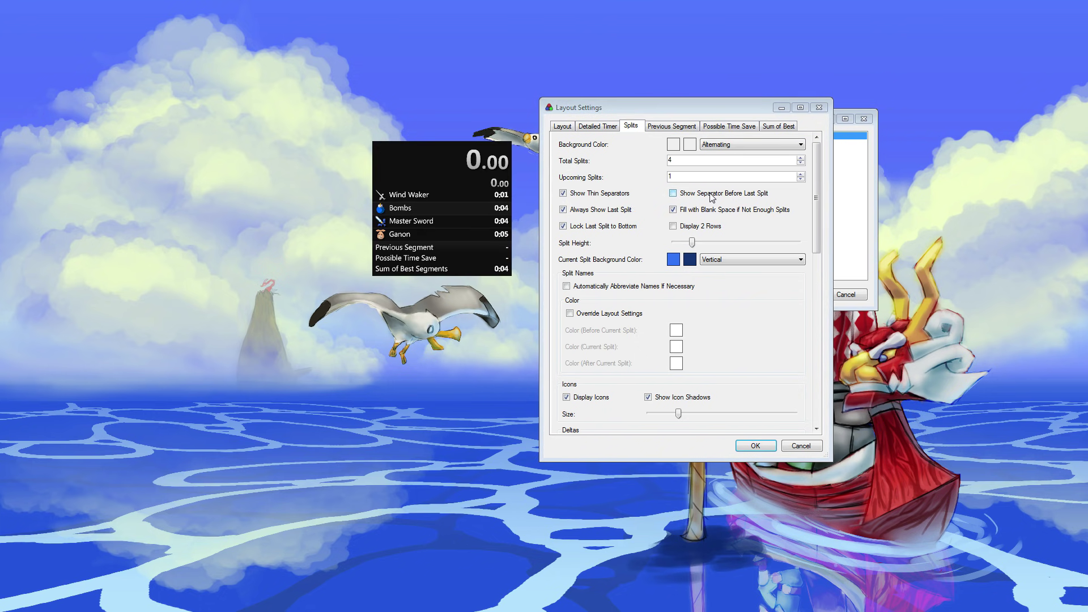
pyautogui.click(619, 197)
pyautogui.click(610, 228)
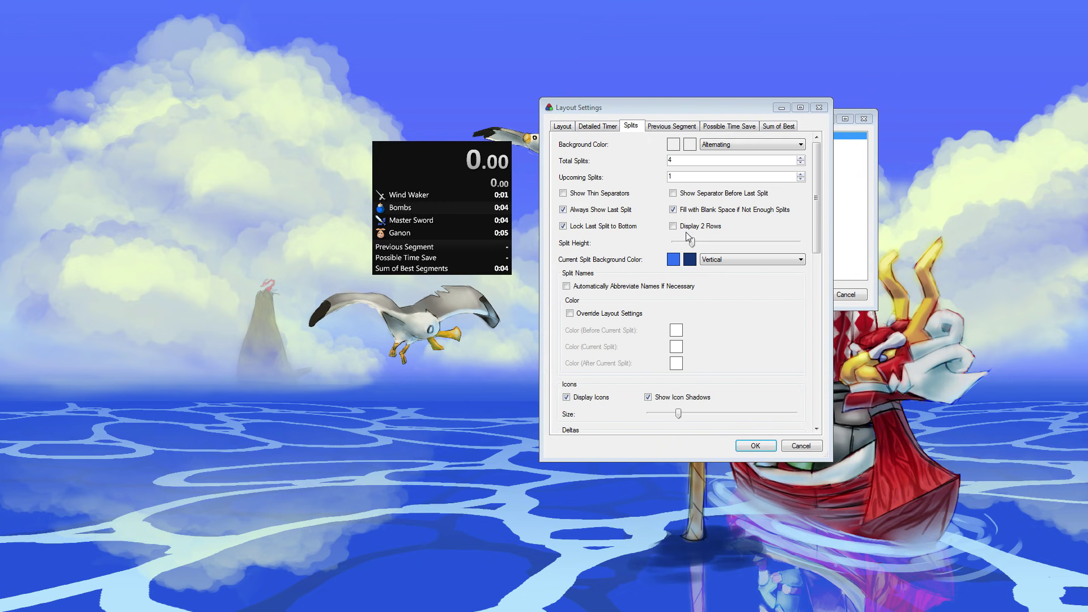
# - Raise the split height to its maximum and change the Splits background colour mode to Plain
pyautogui.moveTo(691, 242); pyautogui.dragTo(808, 253)
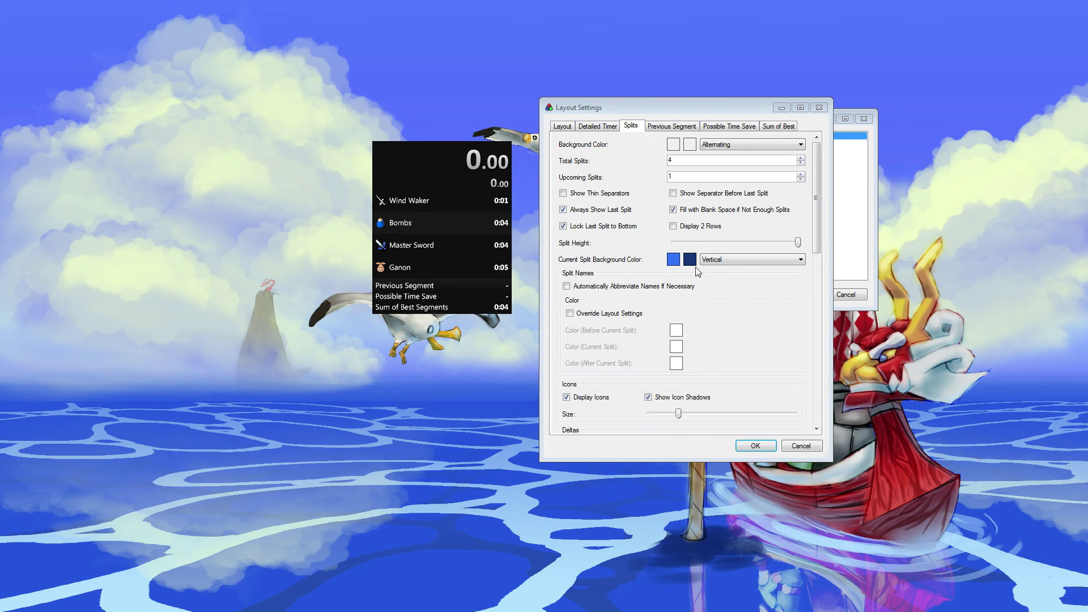
pyautogui.click(736, 144)
pyautogui.click(736, 153)
pyautogui.click(736, 145)
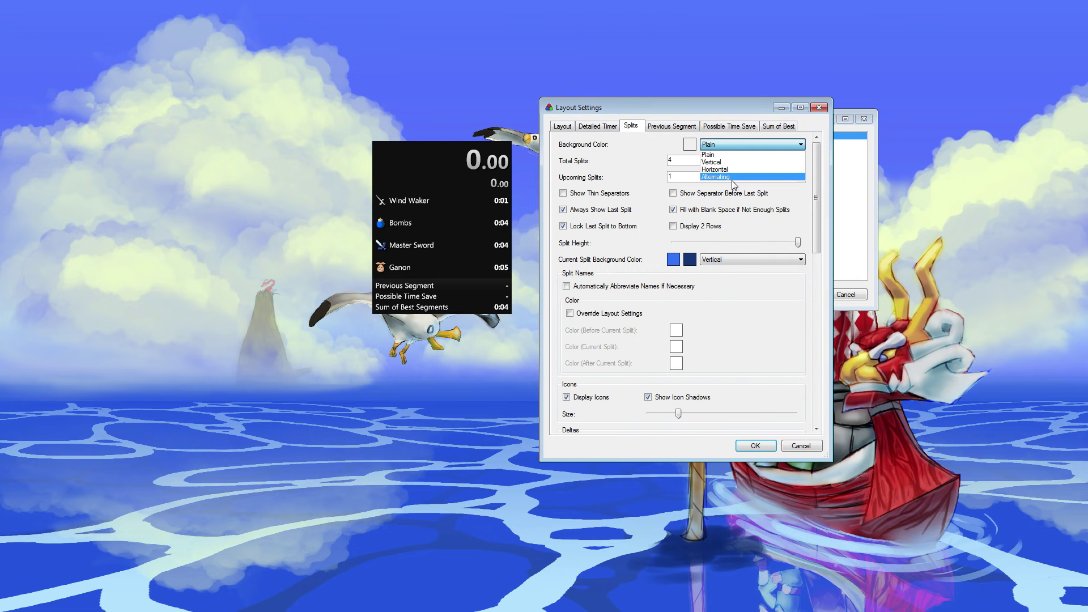
pyautogui.click(735, 149)
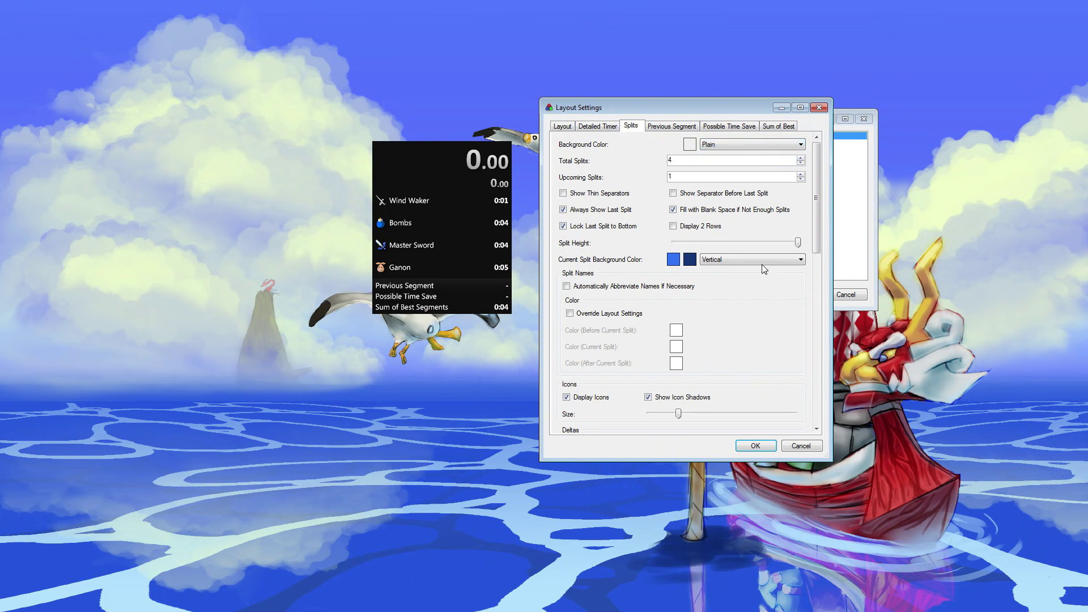
# - Enlarge the split icons to roughly the middle of their size range
pyautogui.moveTo(815, 239); pyautogui.dragTo(810, 288)
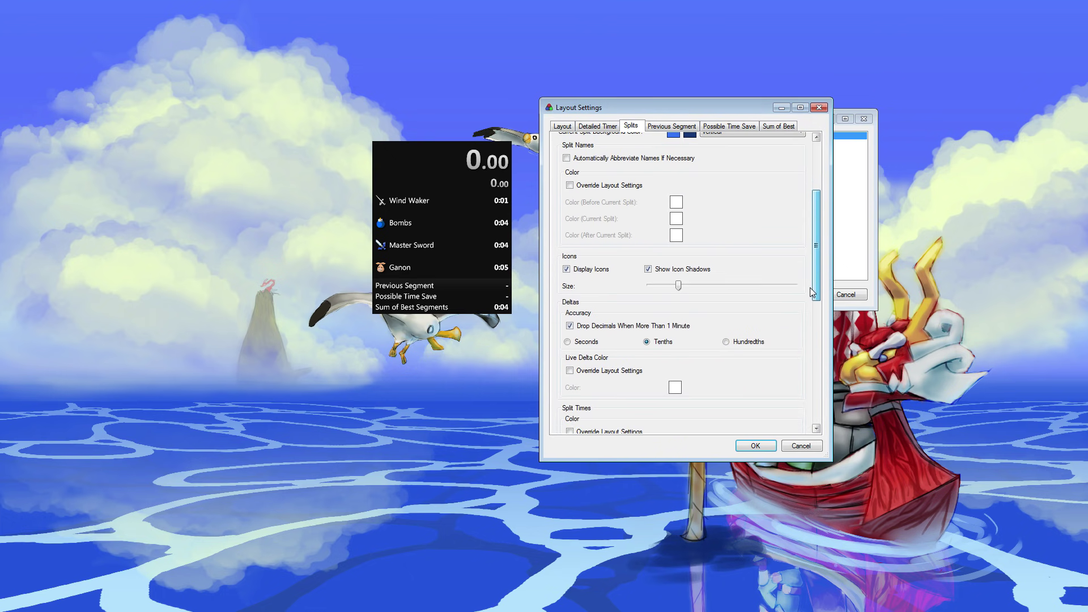
pyautogui.moveTo(679, 285); pyautogui.dragTo(727, 288)
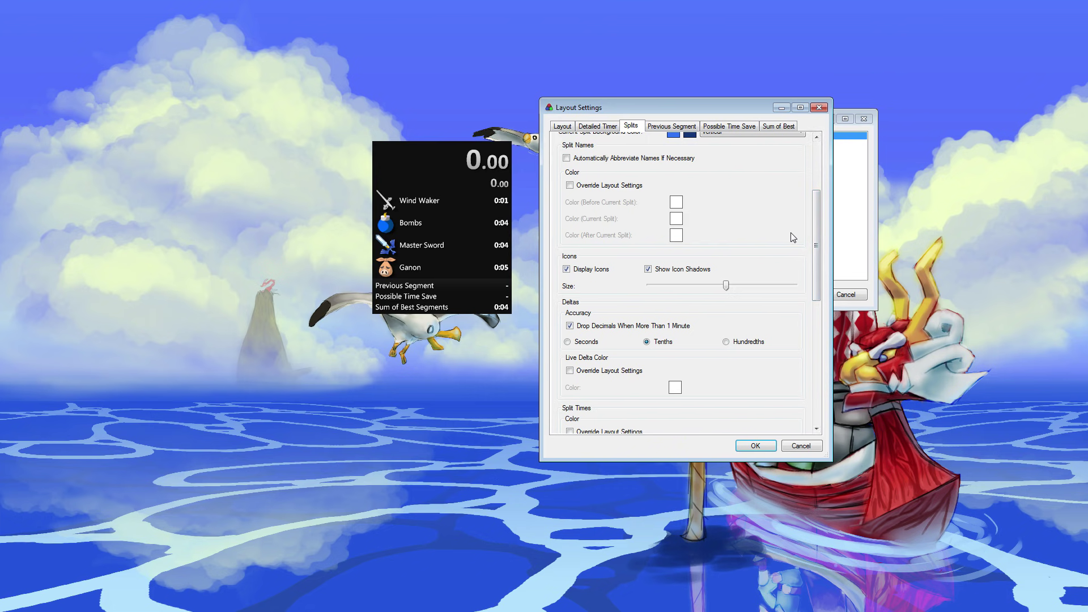
# - Set the Splits component's delta accuracy to Seconds and its split times accuracy to Hundredths
pyautogui.moveTo(813, 239); pyautogui.dragTo(811, 317)
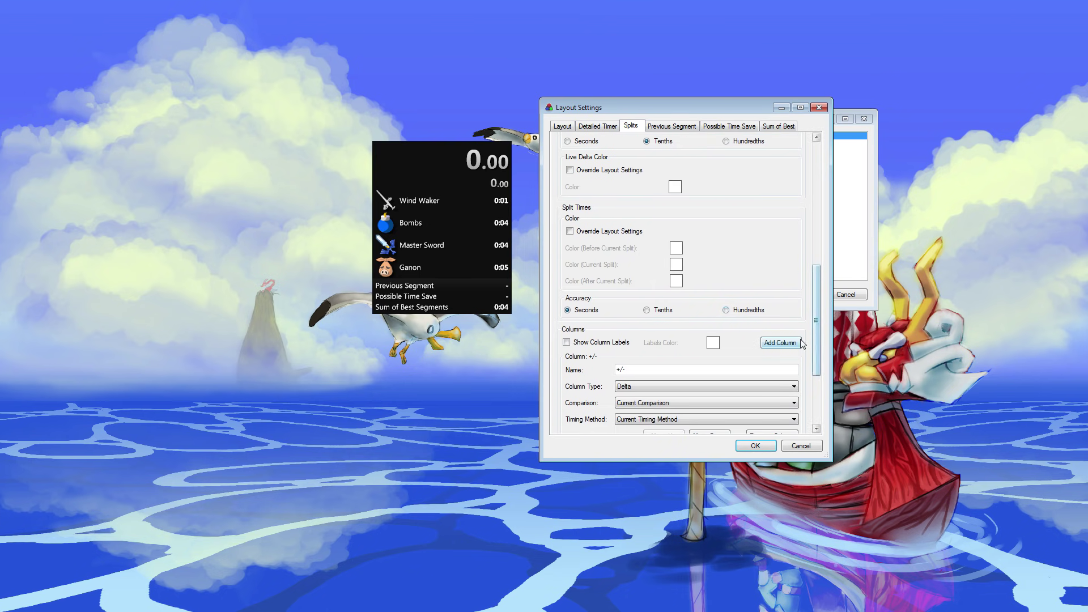
pyautogui.click(594, 143)
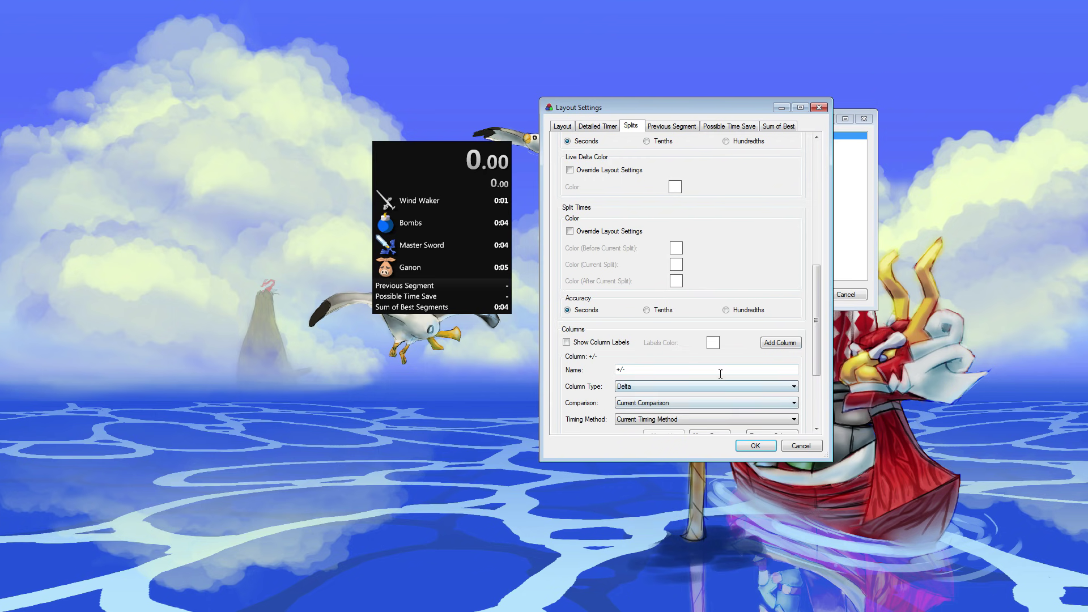
pyautogui.click(759, 312)
# - Set the Previous Segment's delta accuracy to Seconds and keep Possible Time Save's comparison on Current Comparison
pyautogui.click(689, 127)
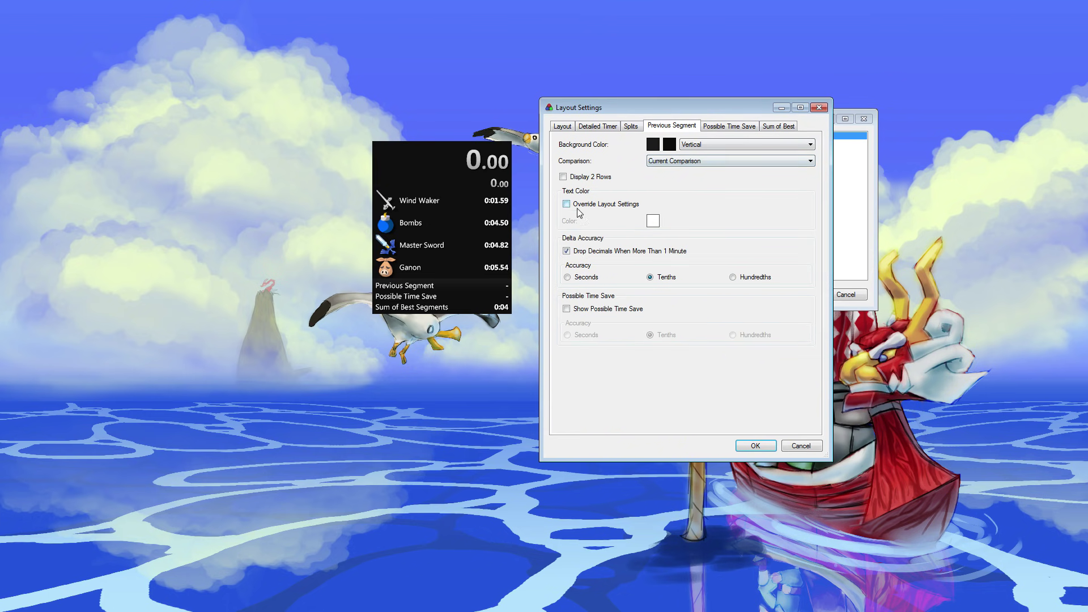
pyautogui.click(582, 277)
pyautogui.click(729, 126)
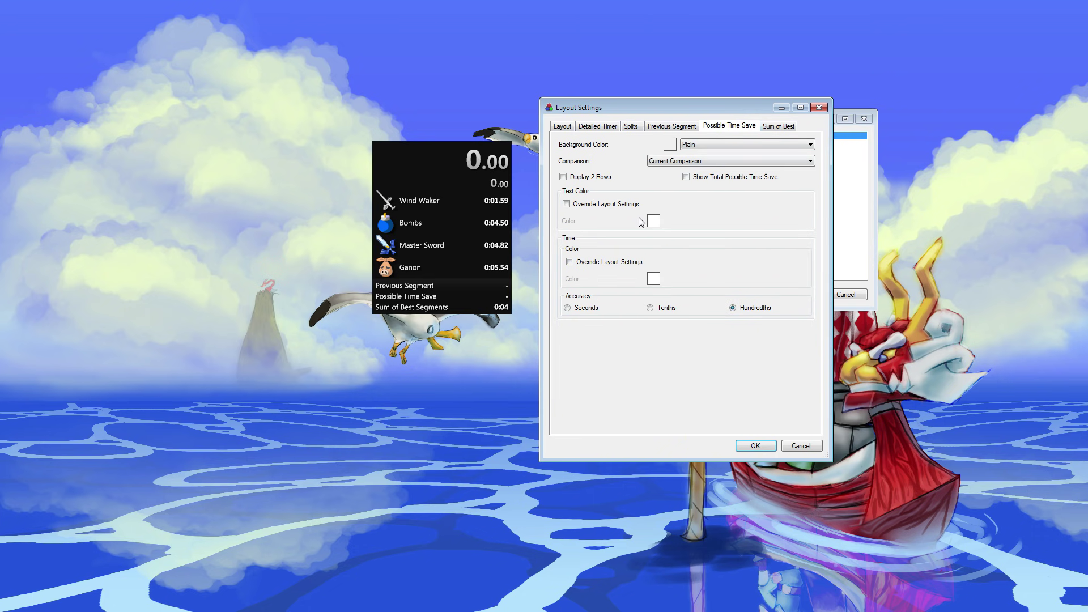
pyautogui.click(725, 161)
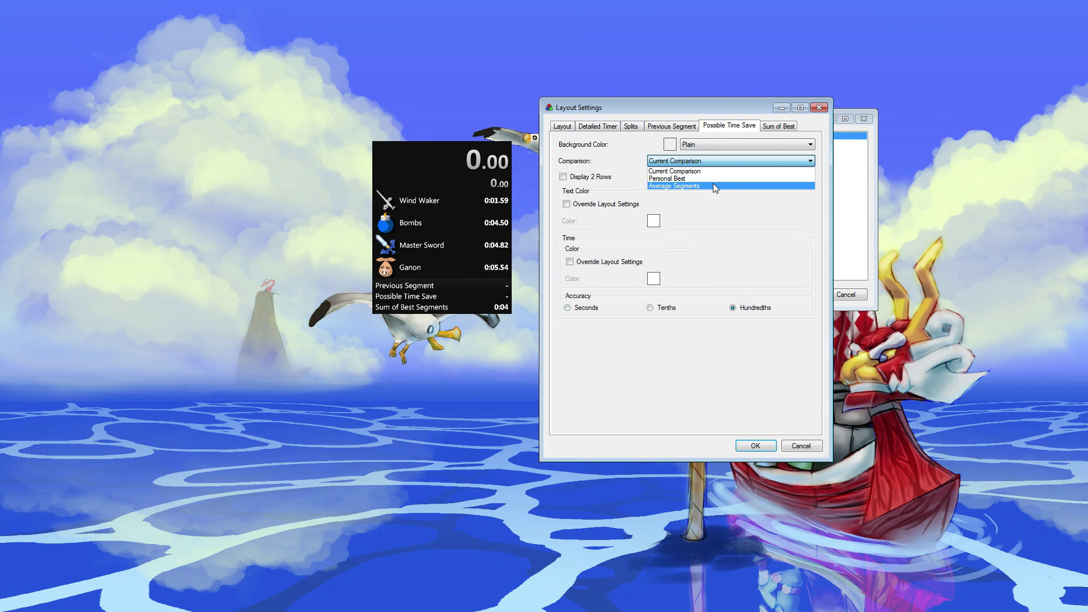
pyautogui.click(703, 171)
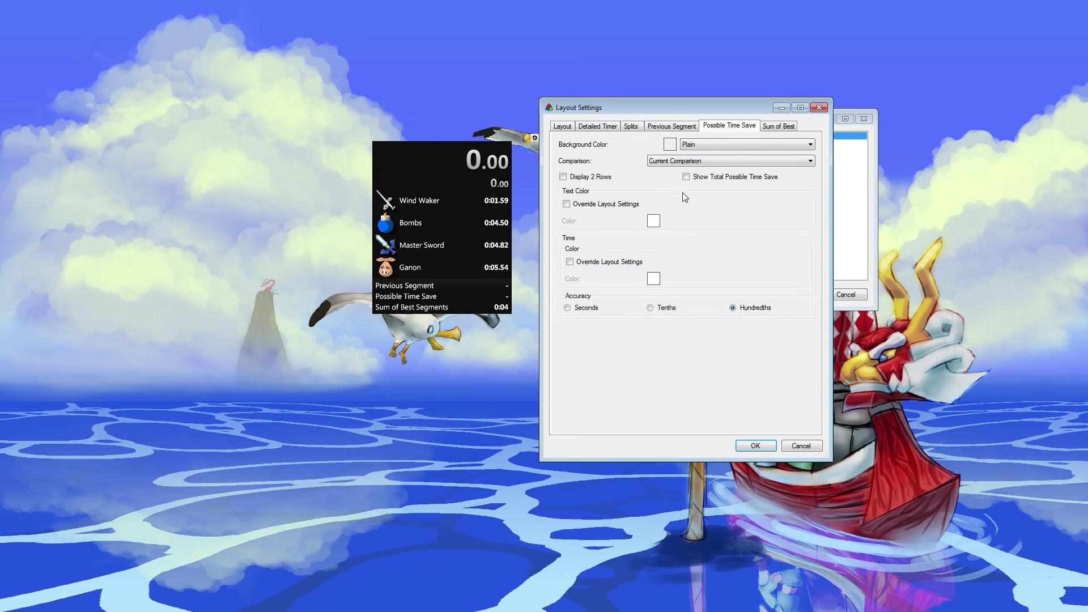
# - Try Hundredths accuracy for the Sum of Best component, return it to Seconds, and close the layout settings
pyautogui.click(792, 124)
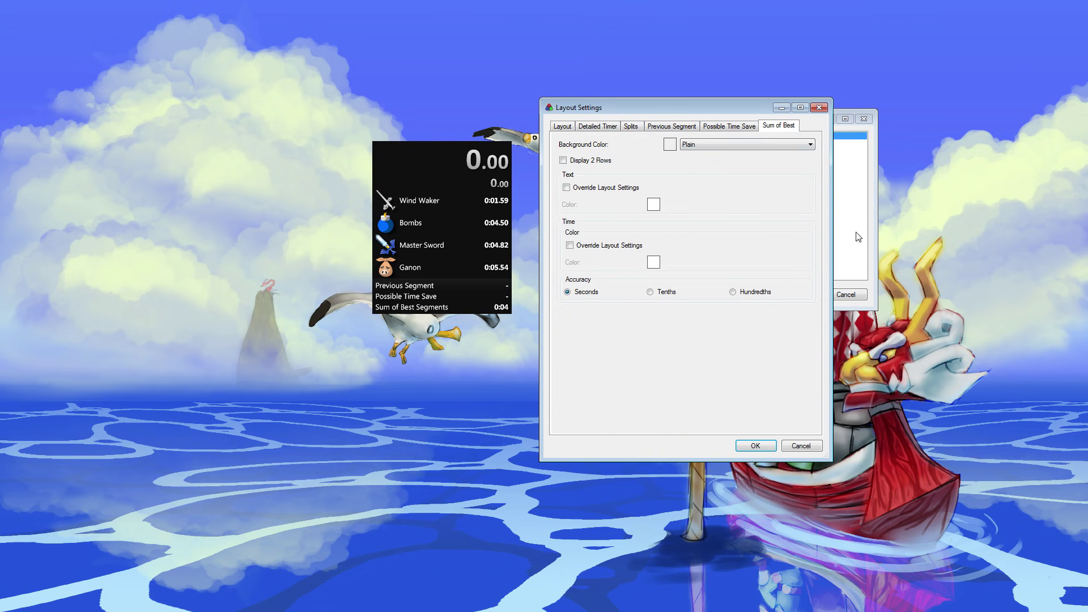
pyautogui.click(762, 292)
pyautogui.click(583, 294)
pyautogui.click(819, 107)
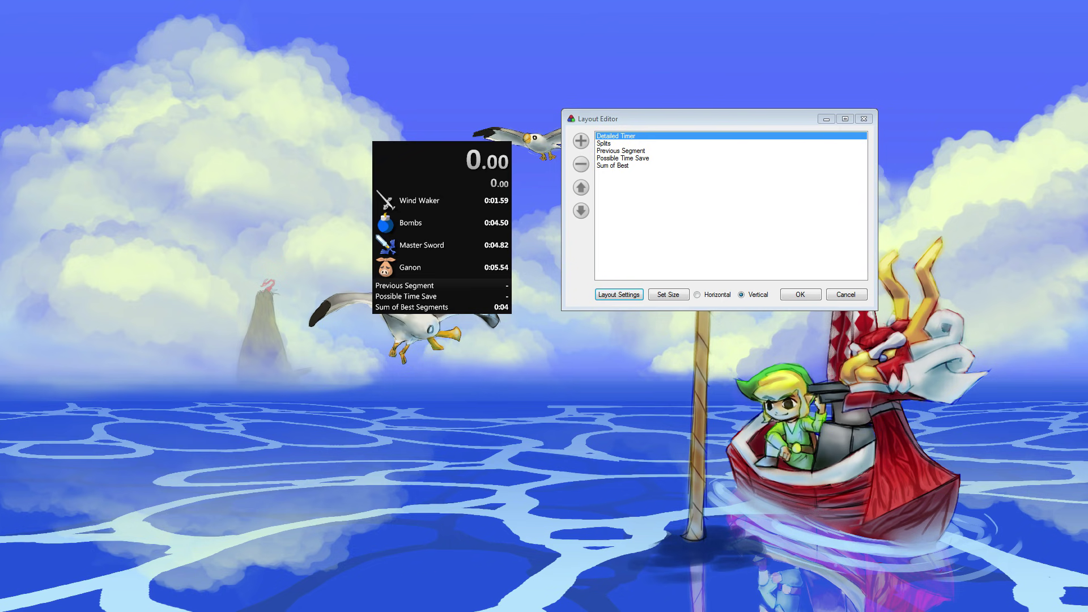
# - Bring the OBS window into view, cancel the layout editing, and move the timer off the OBS preview
pyautogui.moveTo(0, 170); pyautogui.dragTo(349, 13)
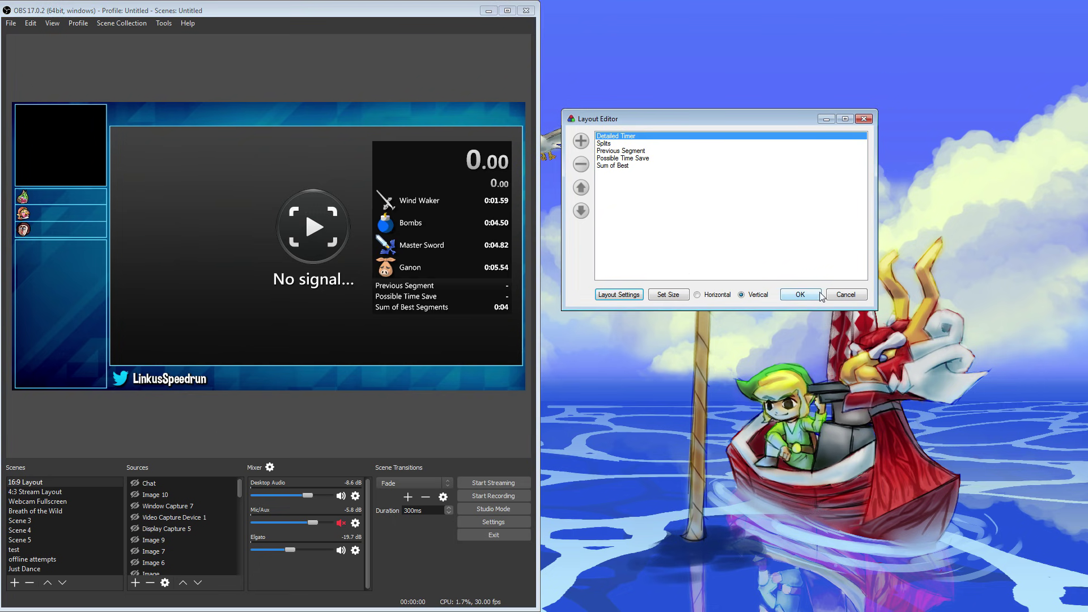
pyautogui.click(856, 293)
pyautogui.moveTo(429, 219); pyautogui.dragTo(755, 232)
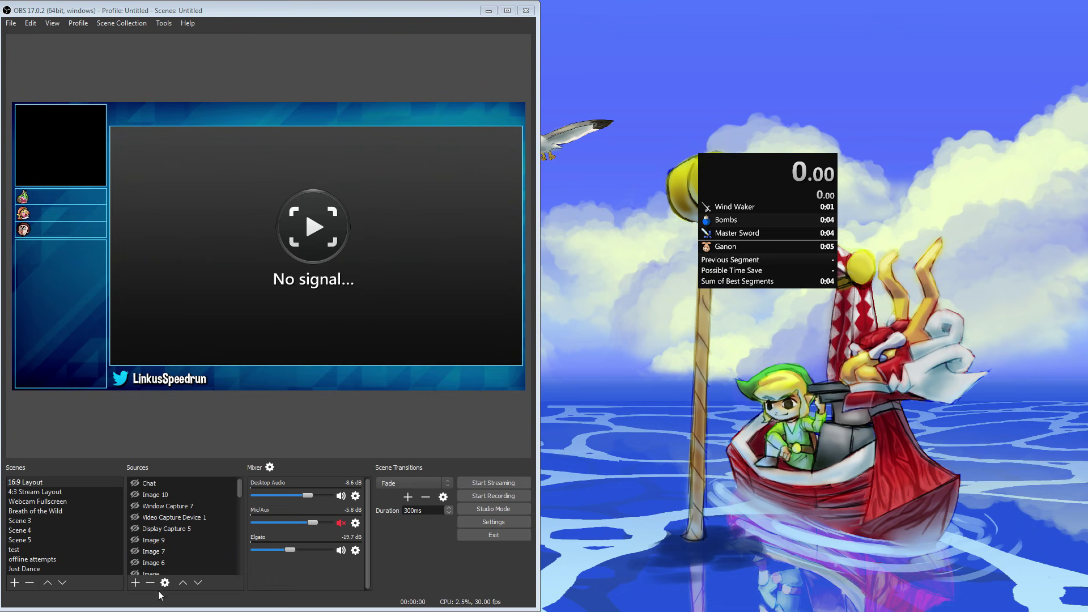
# - Hide the Layout 16:9 source in the OBS 16:9 Layout scene and show it again
pyautogui.click(188, 564)
pyautogui.scroll(-10, 188, 563)
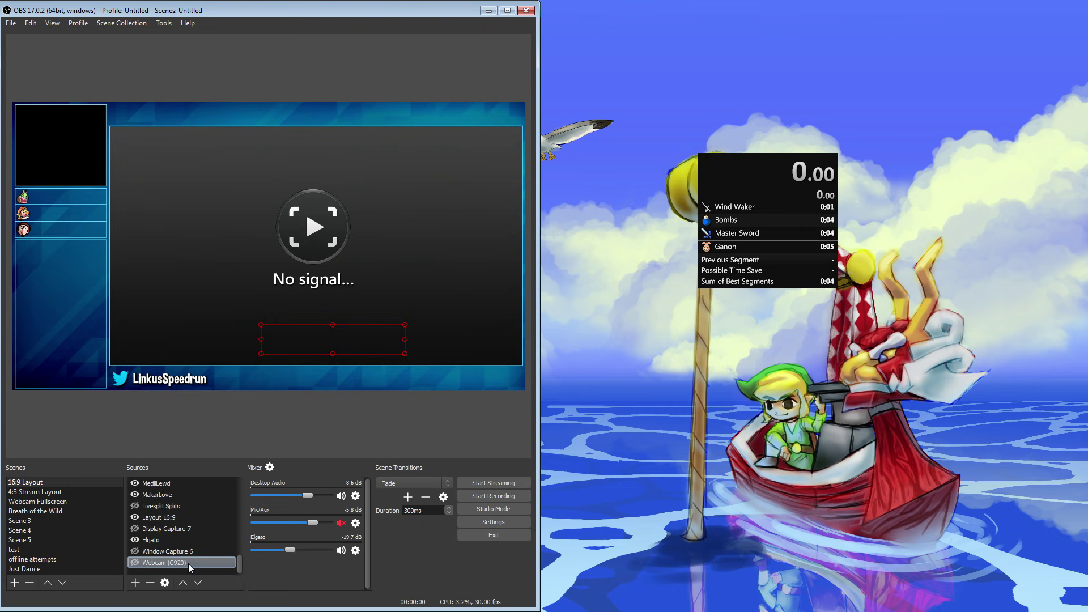
pyautogui.click(168, 518)
pyautogui.click(135, 517)
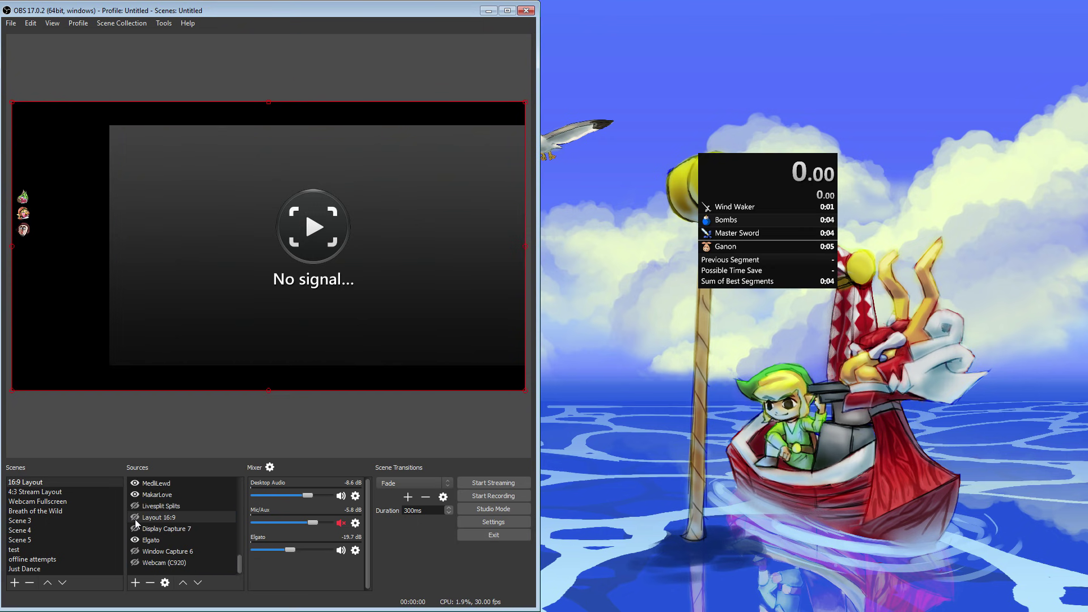
pyautogui.click(135, 517)
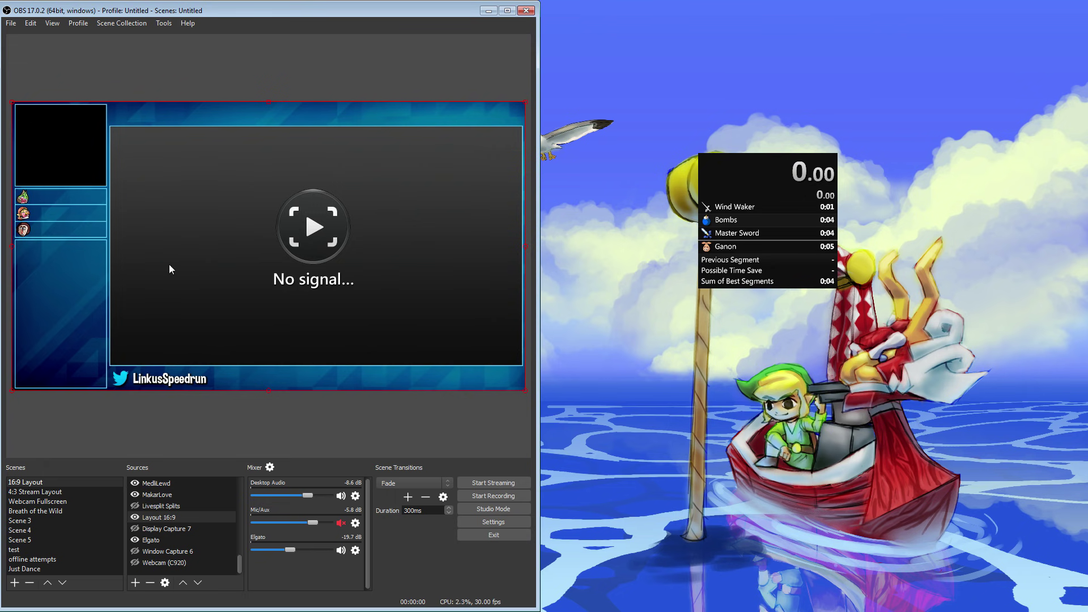
pyautogui.click(134, 529)
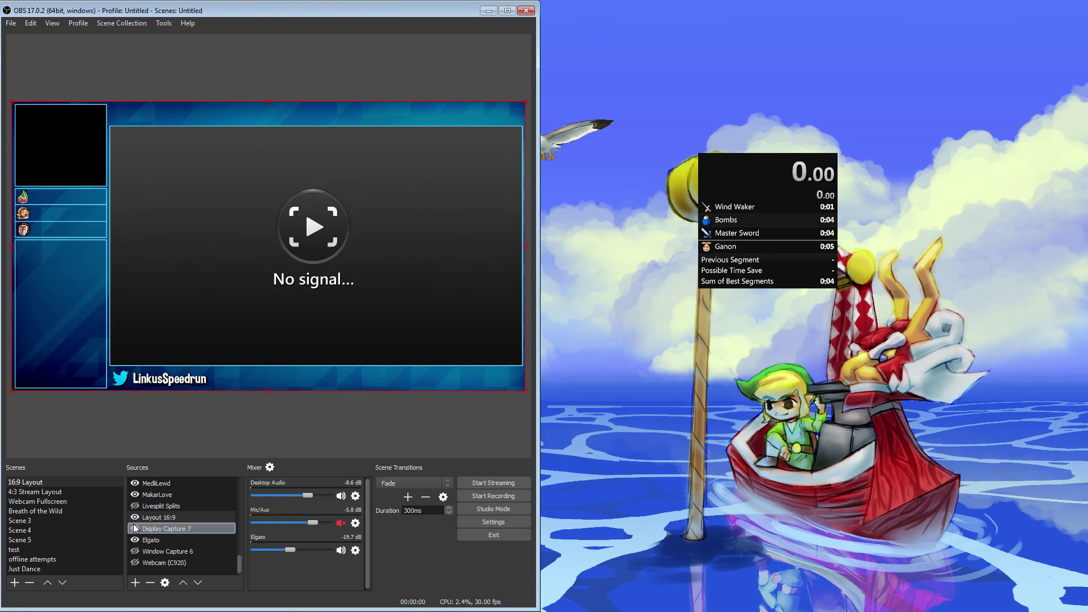
pyautogui.click(435, 360)
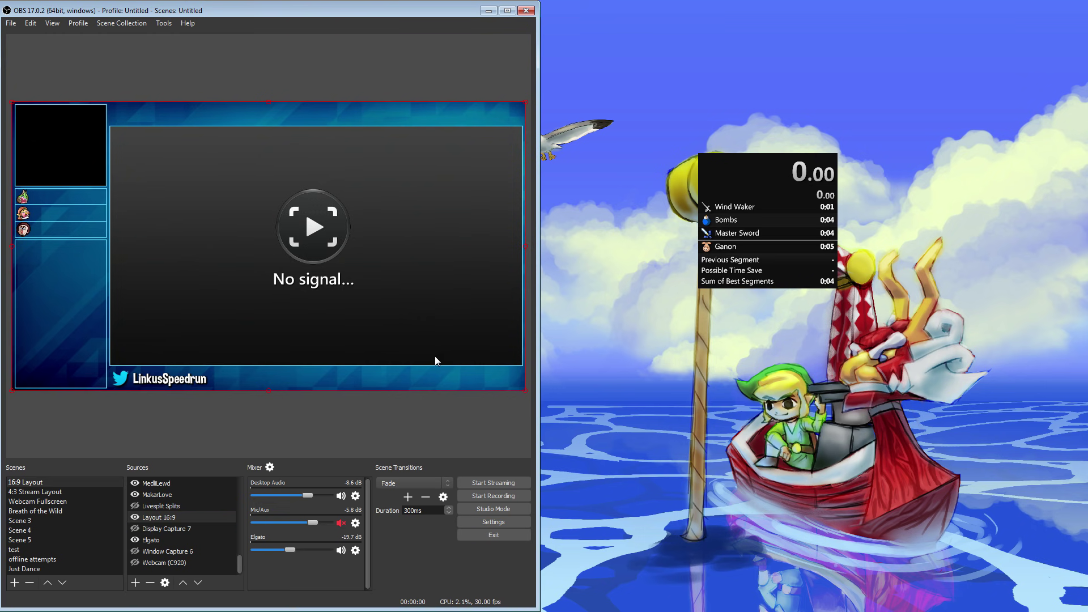
# - Place the small timer and the green Wind Waker timer beside OBS, and make the Livesplit Splits source visible
pyautogui.moveTo(769, 256); pyautogui.dragTo(625, 112)
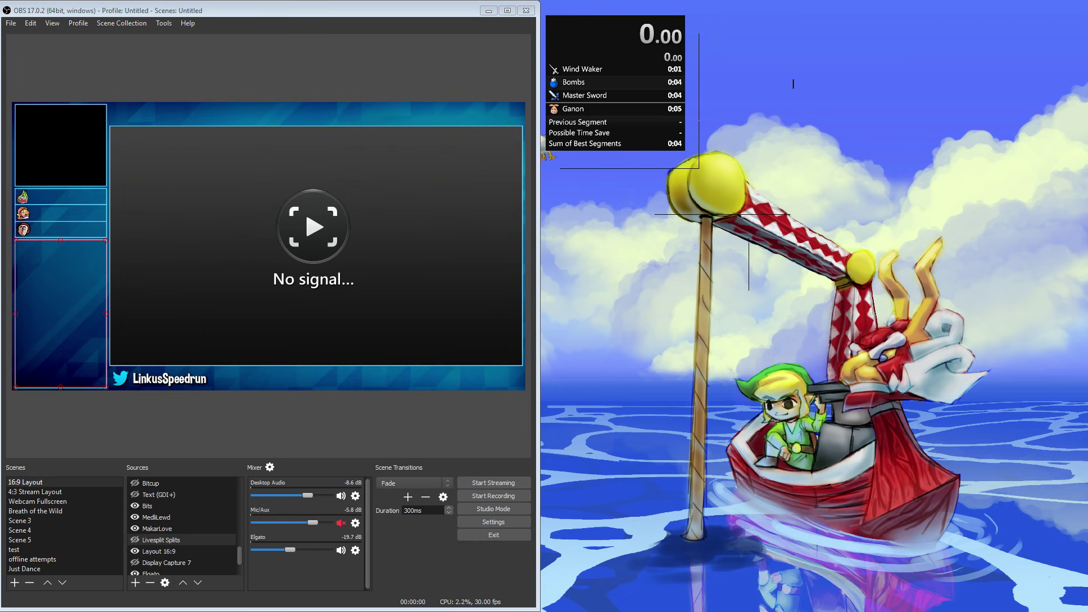
pyautogui.moveTo(1087, 255); pyautogui.dragTo(821, 264)
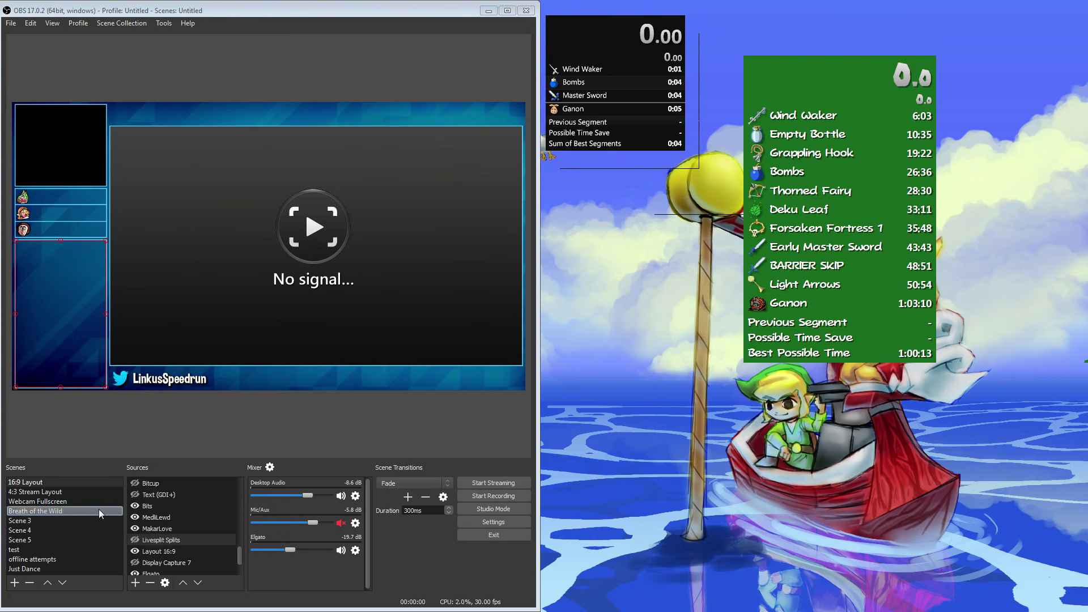
pyautogui.click(134, 543)
pyautogui.click(134, 540)
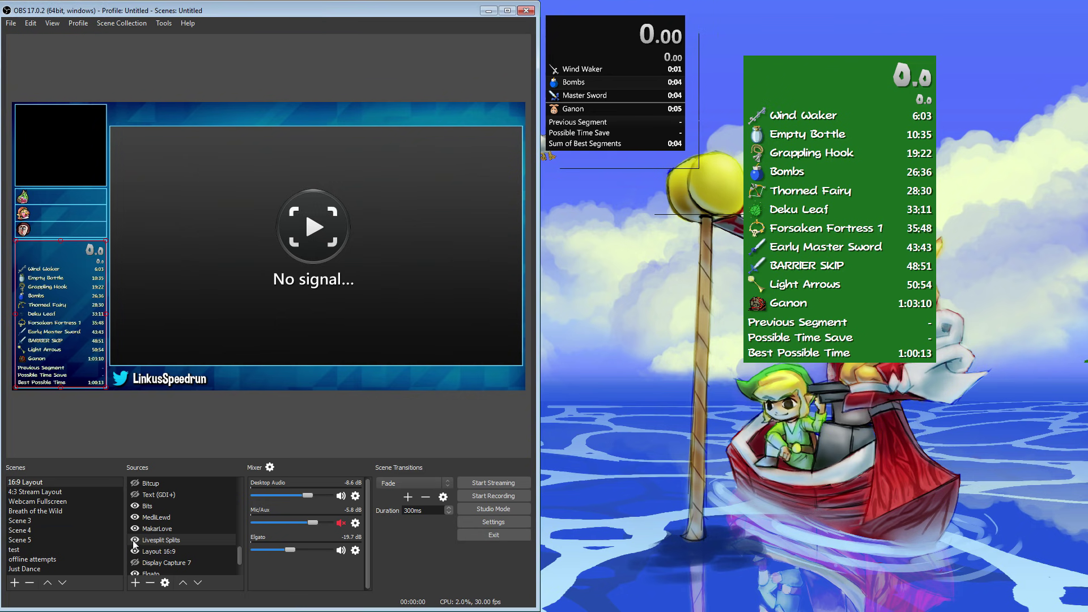
pyautogui.click(125, 65)
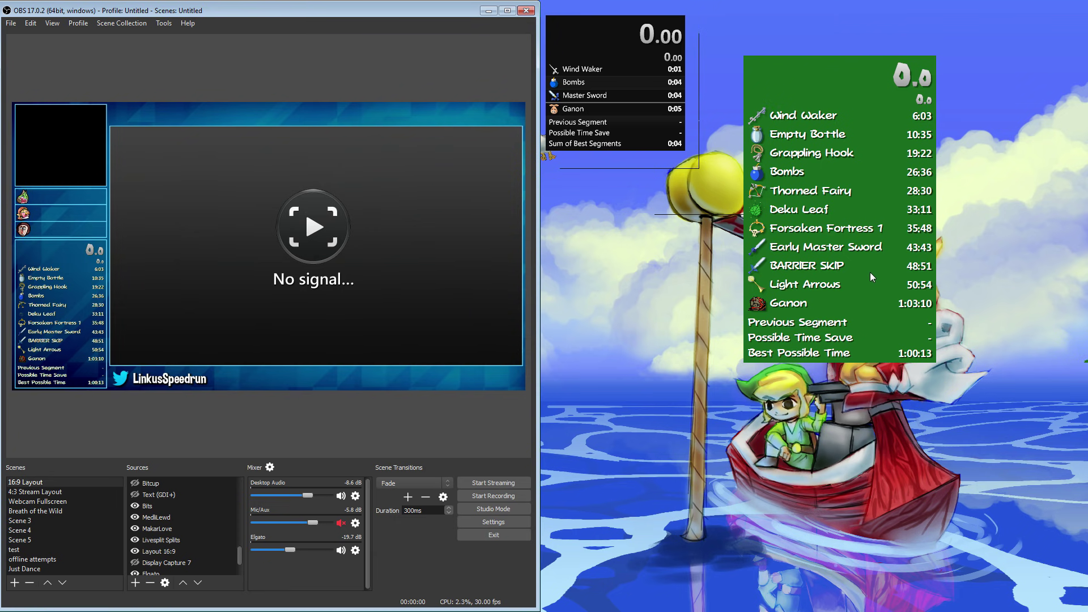
pyautogui.moveTo(872, 271); pyautogui.dragTo(891, 279)
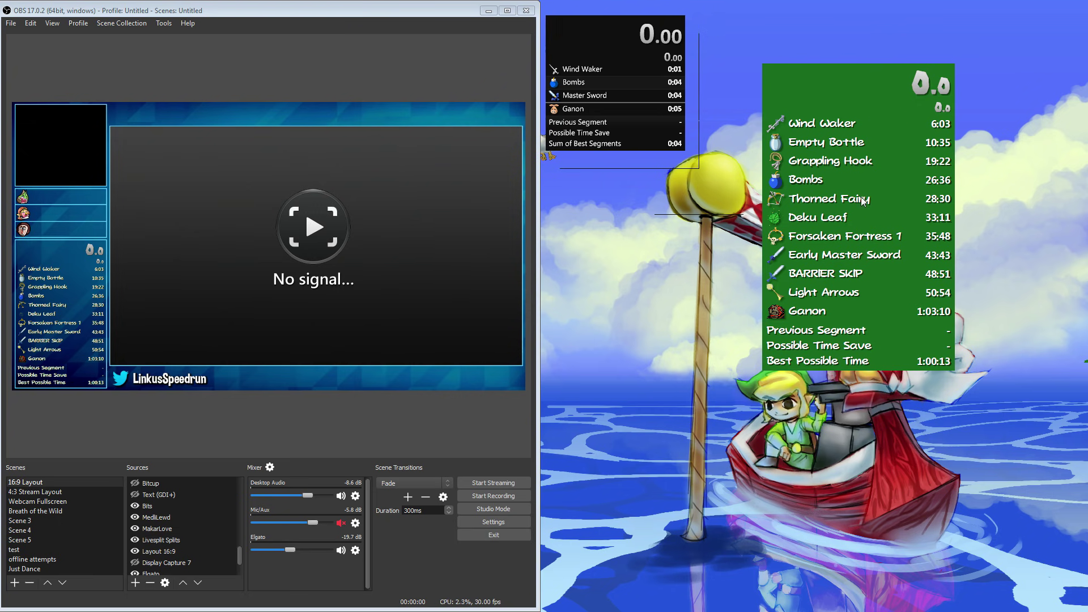
# - Open the green timer's layout editor and look through its components, including Splits, Previous Segment, Best Possible Time and Detailed Timer
pyautogui.rightClick(832, 183)
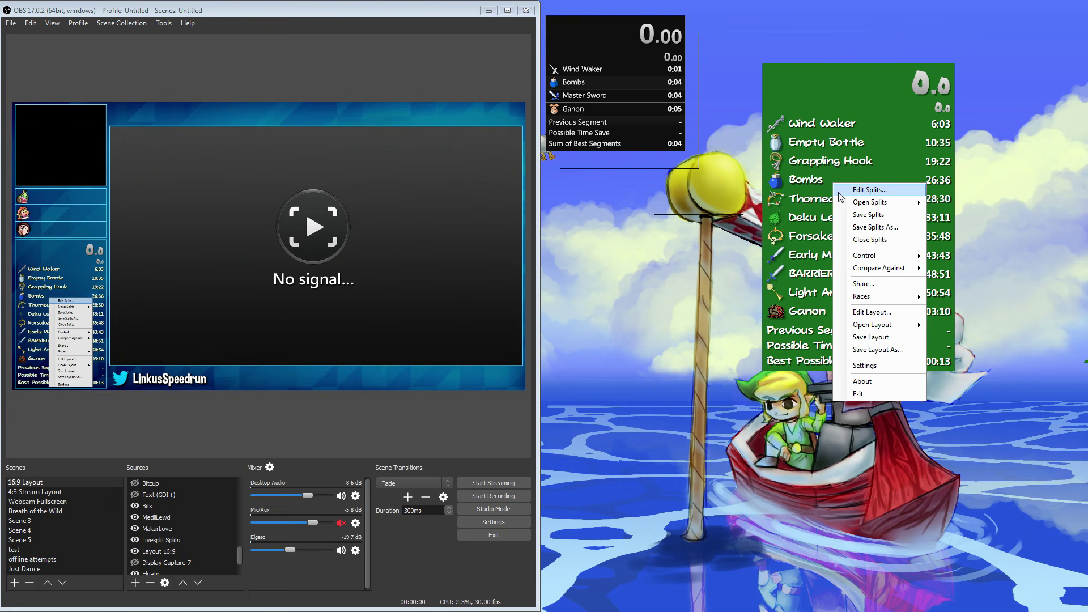
pyautogui.click(860, 314)
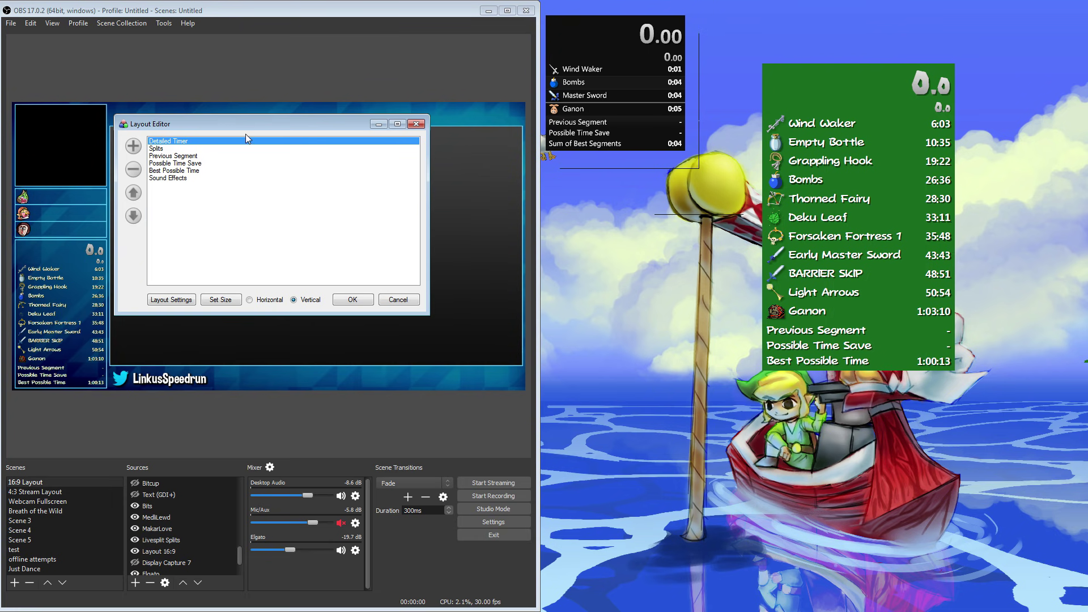
pyautogui.click(170, 149)
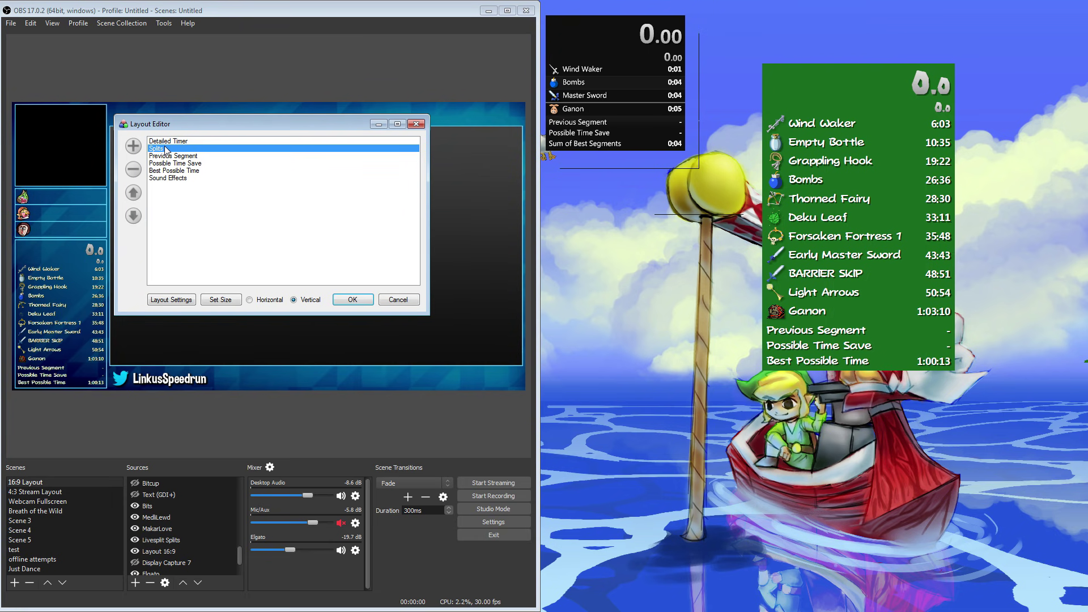
pyautogui.click(169, 156)
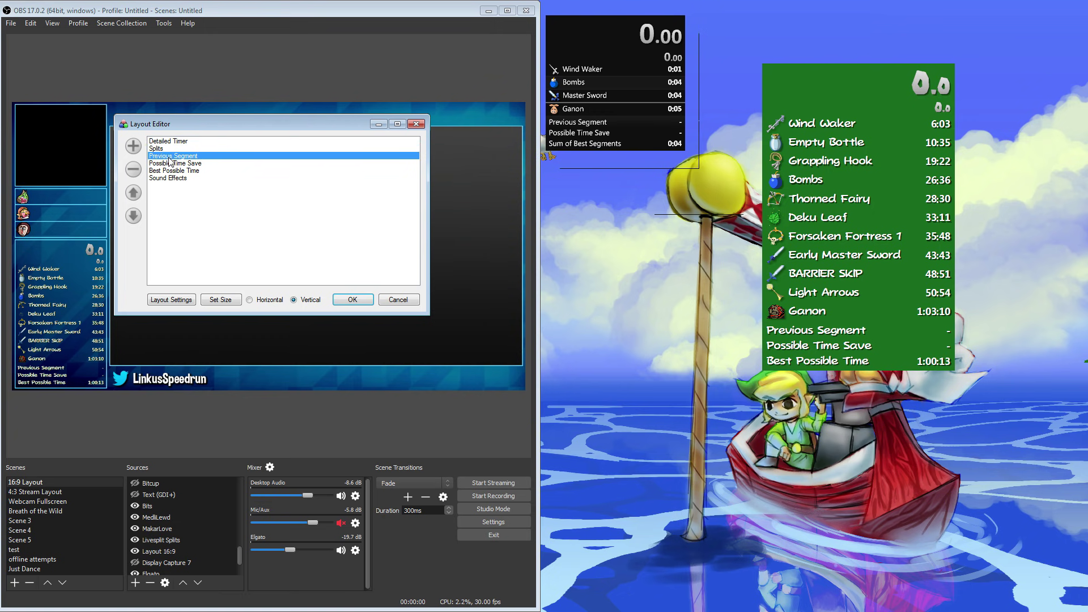
pyautogui.click(170, 170)
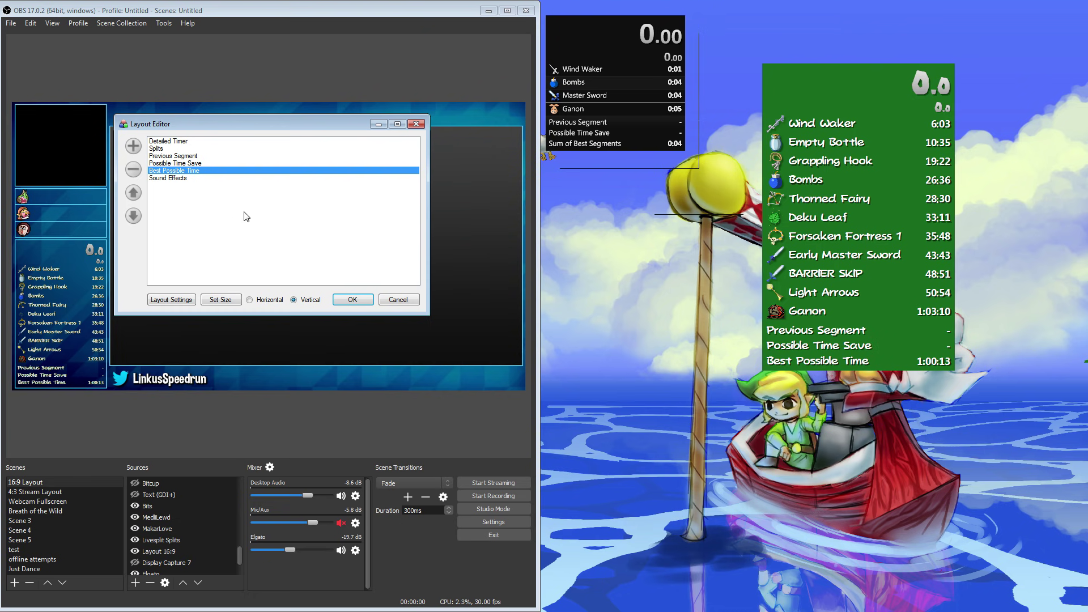
pyautogui.click(191, 142)
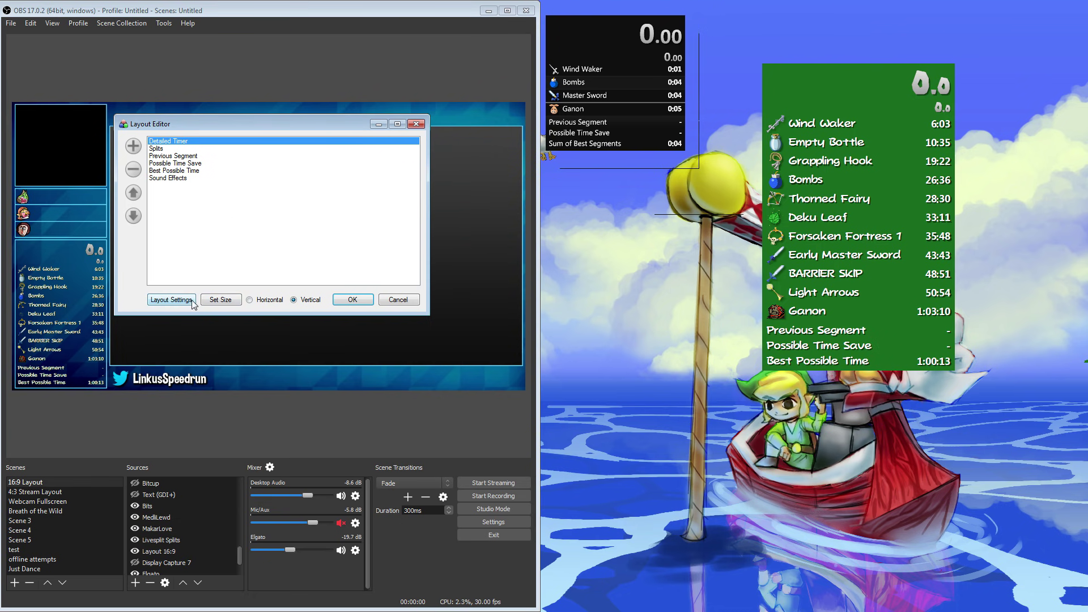
# - Open the green timer's layout settings and examine the first background gradient colour in the colour chooser
pyautogui.click(170, 301)
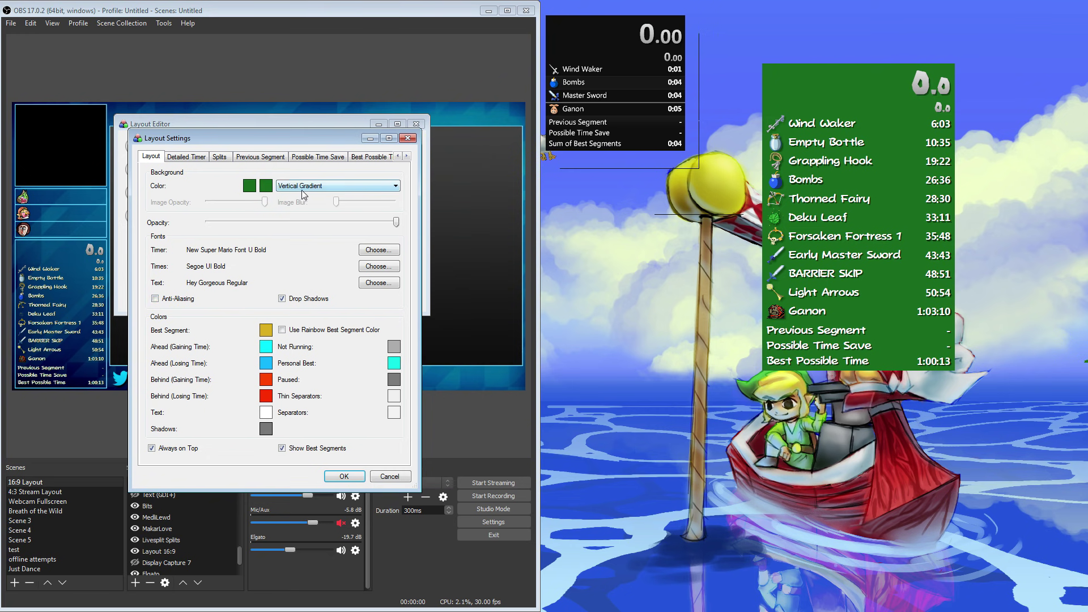
pyautogui.click(253, 189)
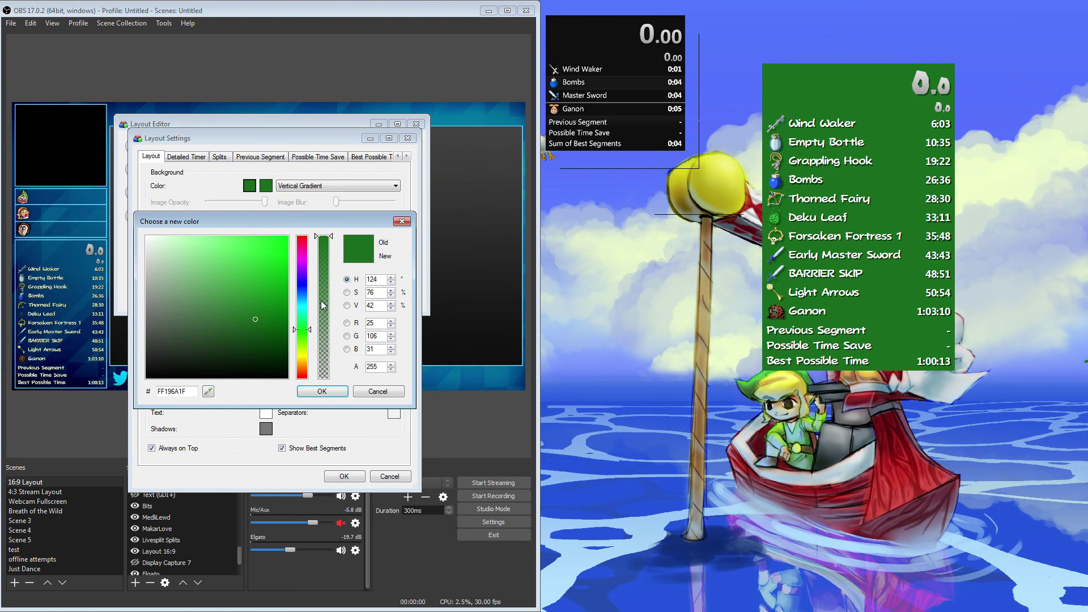
pyautogui.click(402, 221)
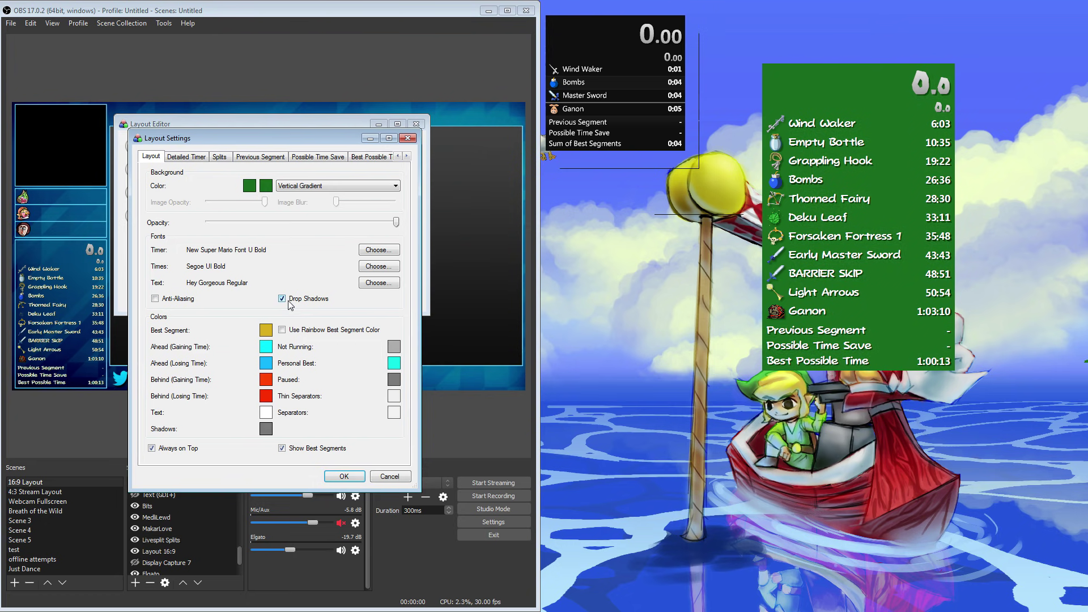
# - Try Anti-Aliasing for the layout's text and turn it off again
pyautogui.click(183, 301)
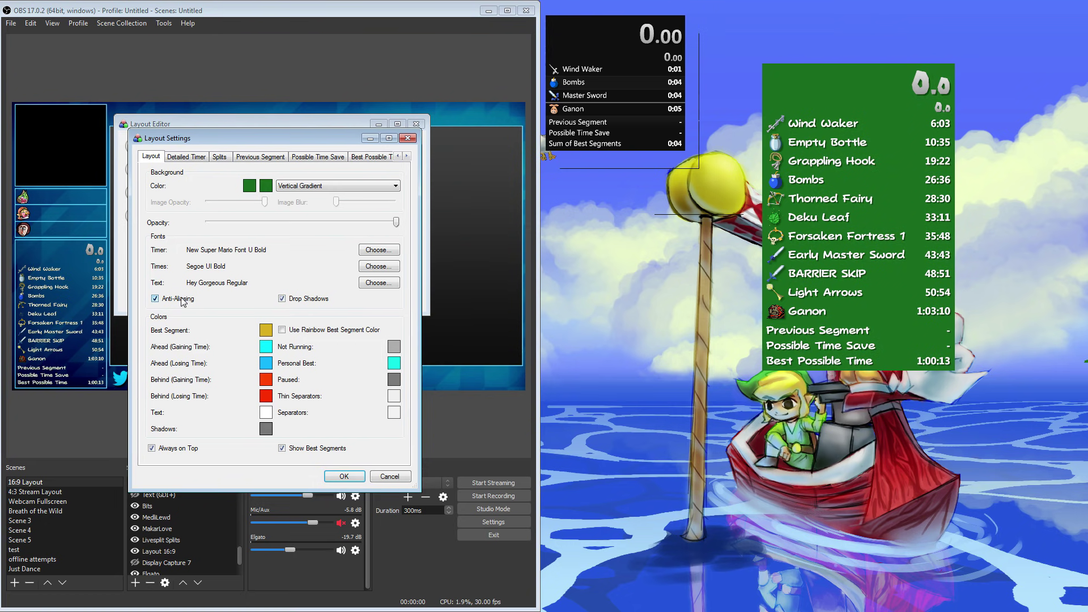
pyautogui.click(183, 301)
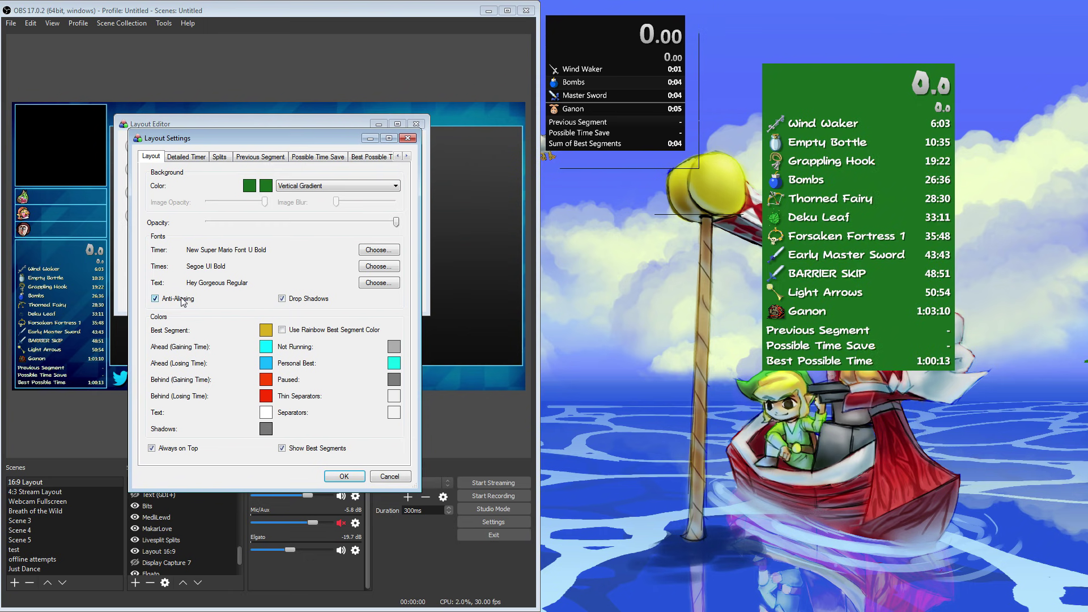
pyautogui.click(183, 301)
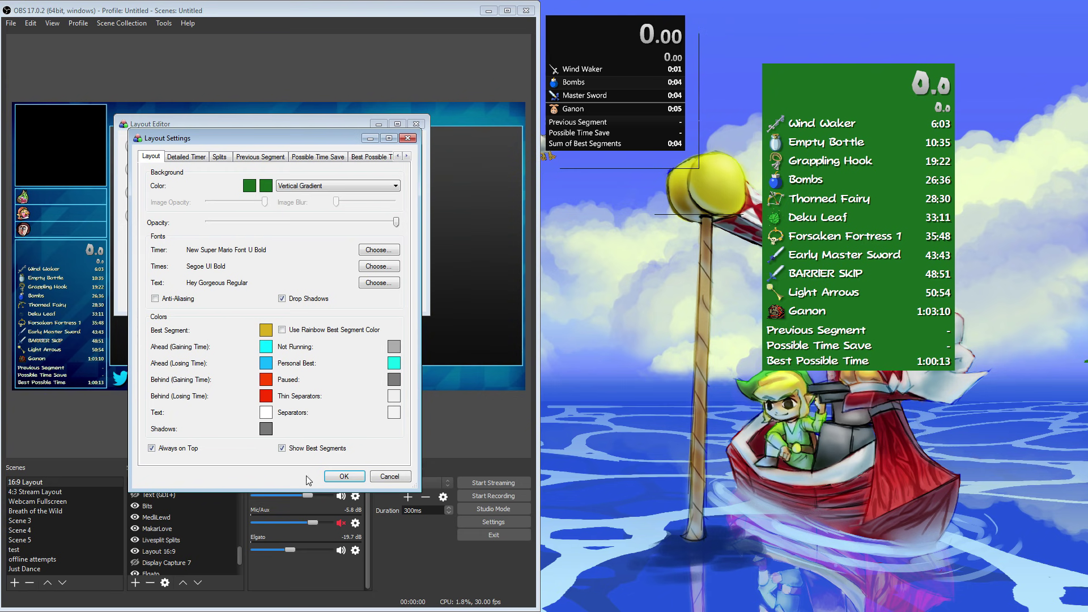
# - Review the green timer's Detailed Timer and Splits settings, and confirm the layout settings and editor
pyautogui.click(186, 158)
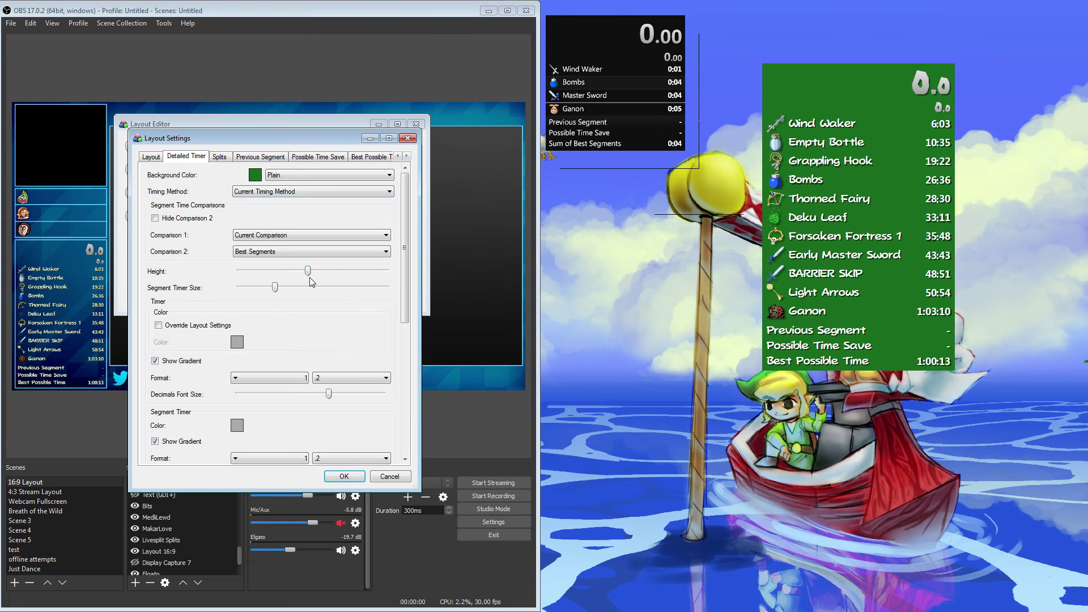
pyautogui.moveTo(409, 265); pyautogui.dragTo(413, 369)
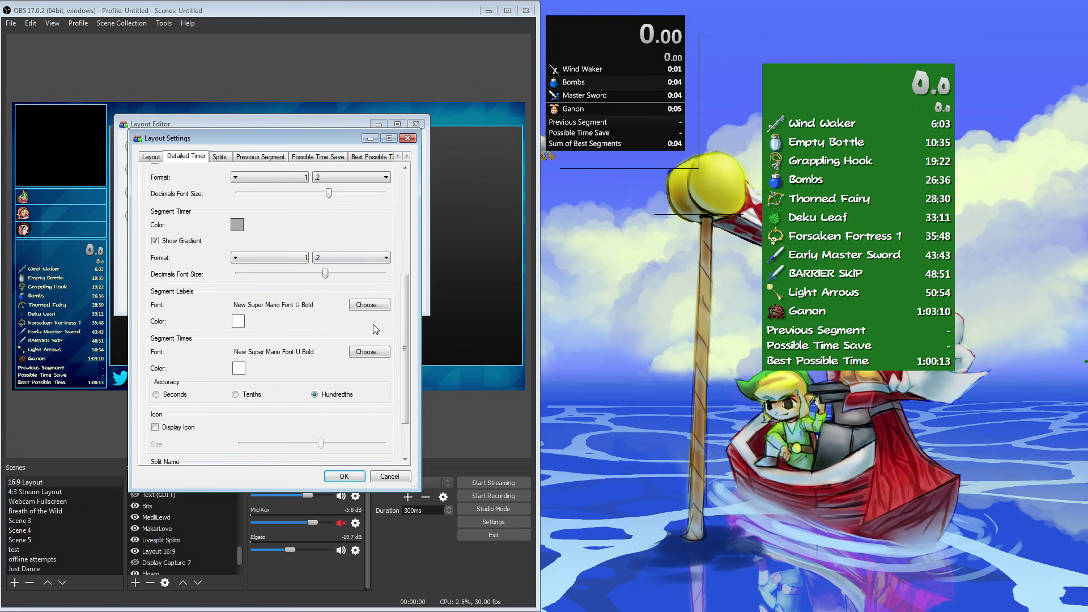
pyautogui.moveTo(406, 339); pyautogui.dragTo(406, 370)
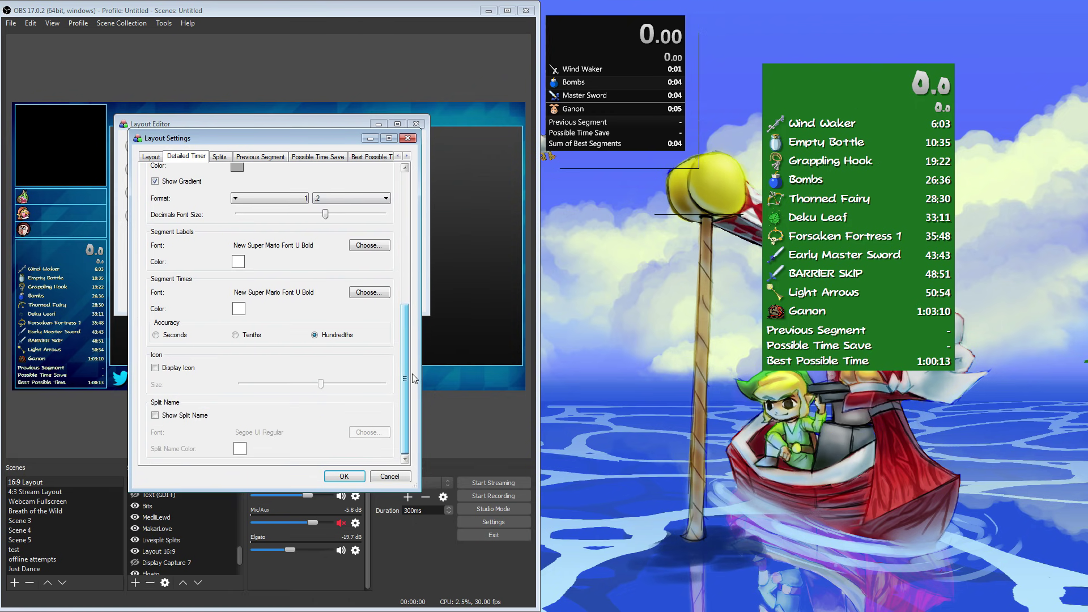
pyautogui.click(219, 161)
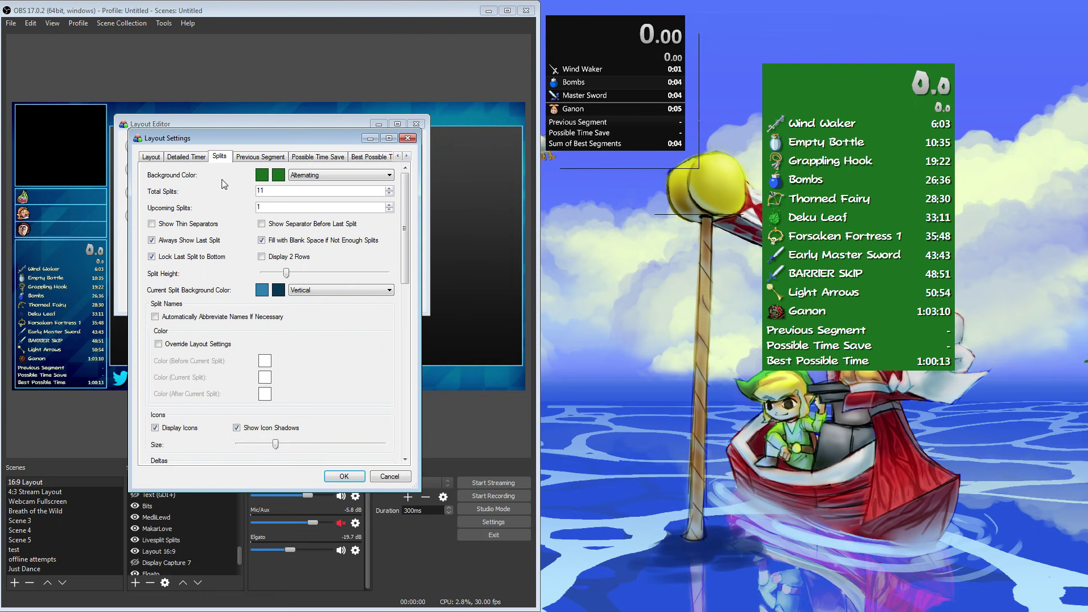
pyautogui.moveTo(404, 198); pyautogui.dragTo(407, 243)
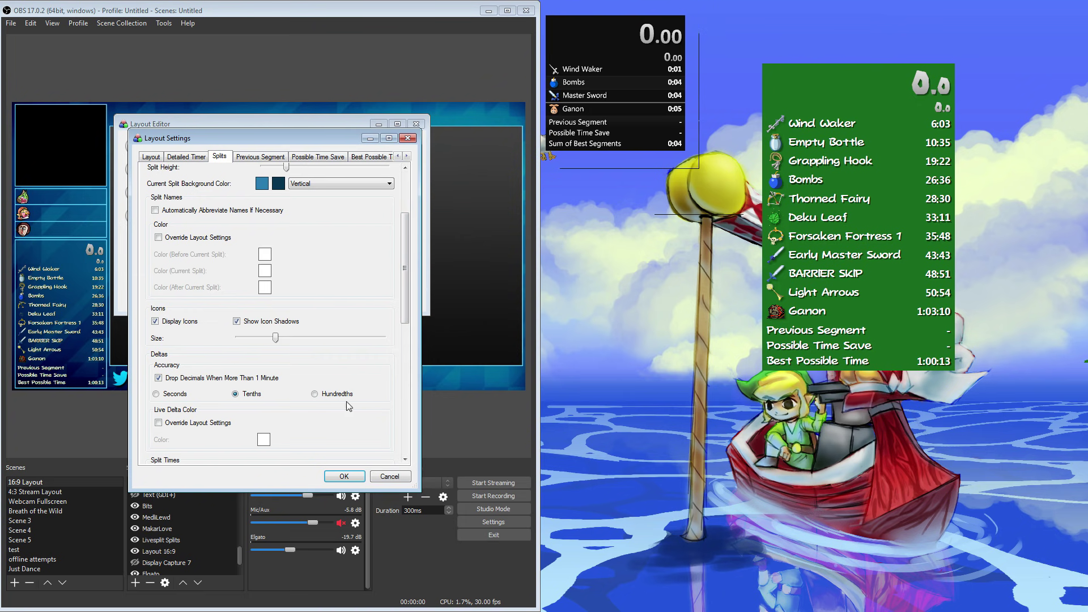
pyautogui.click(340, 477)
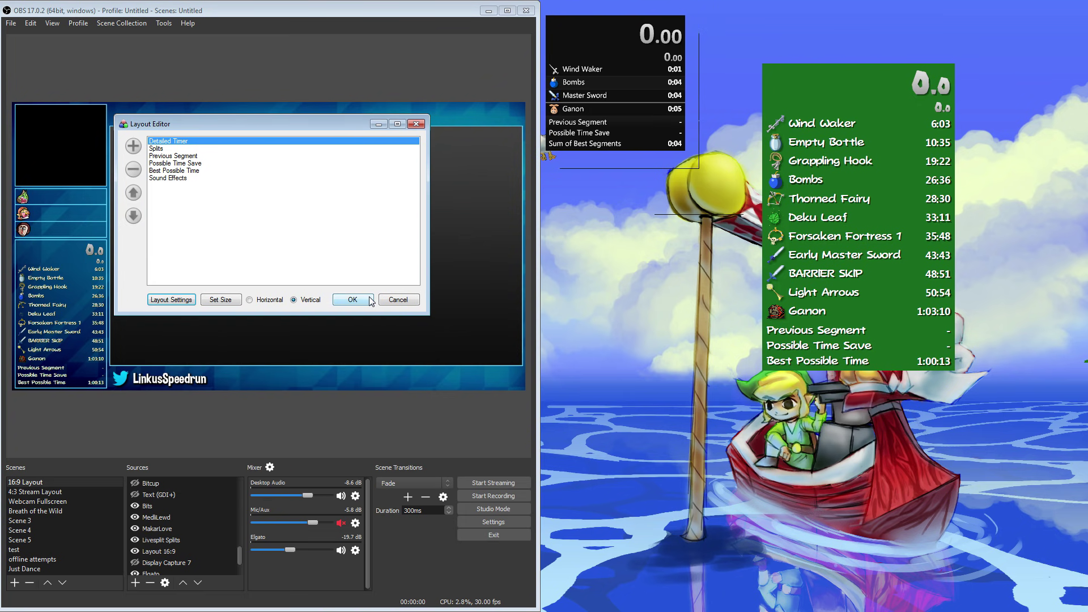
pyautogui.click(369, 300)
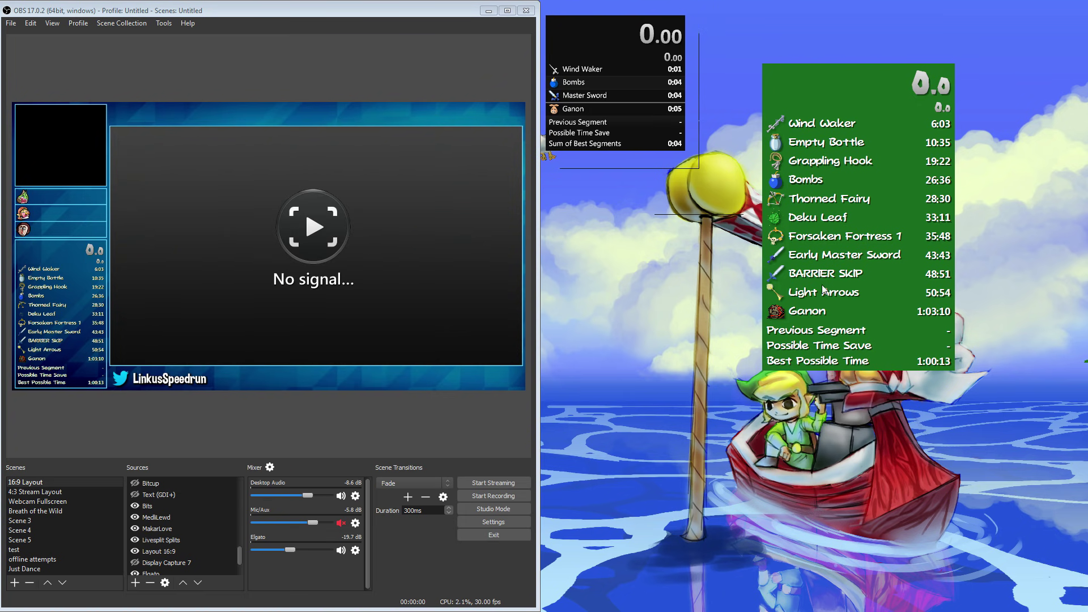
# - Start a run on the green timer and record the Wind Waker split
pyautogui.press('KP_1')
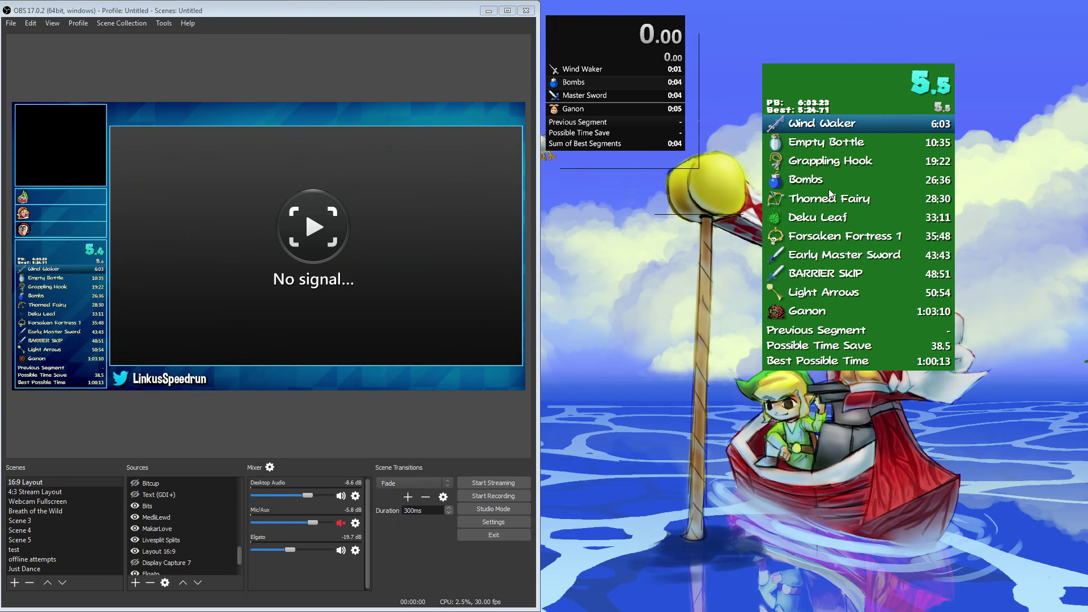
pyautogui.press('KP_1')
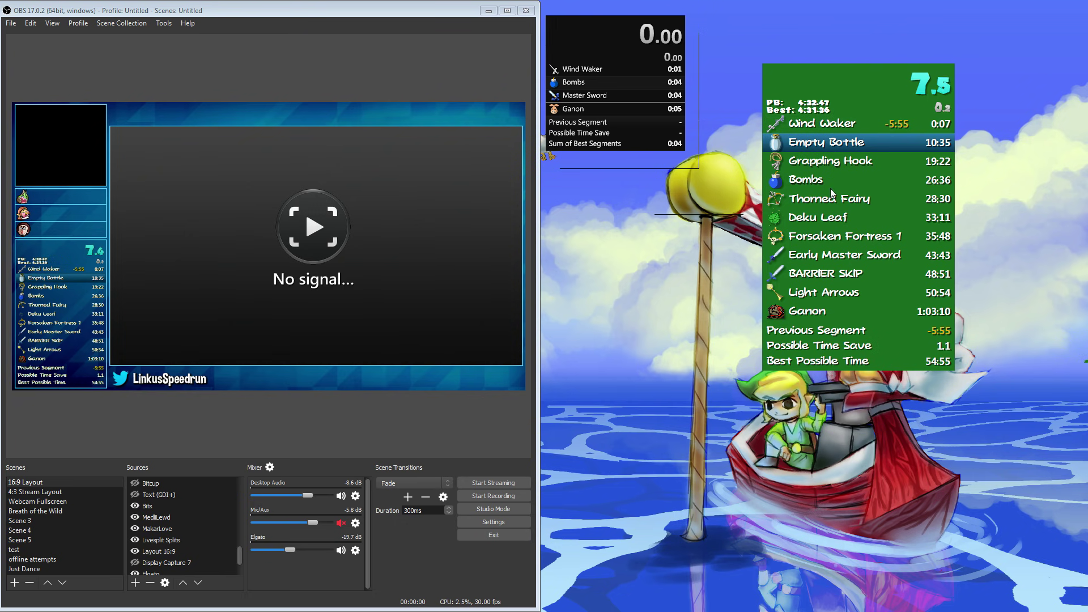
# - Undo the Wind Waker split and review the green timer's Previous Segment, Possible Time Save and Best Possible Time settings
pyautogui.press('KP_8')
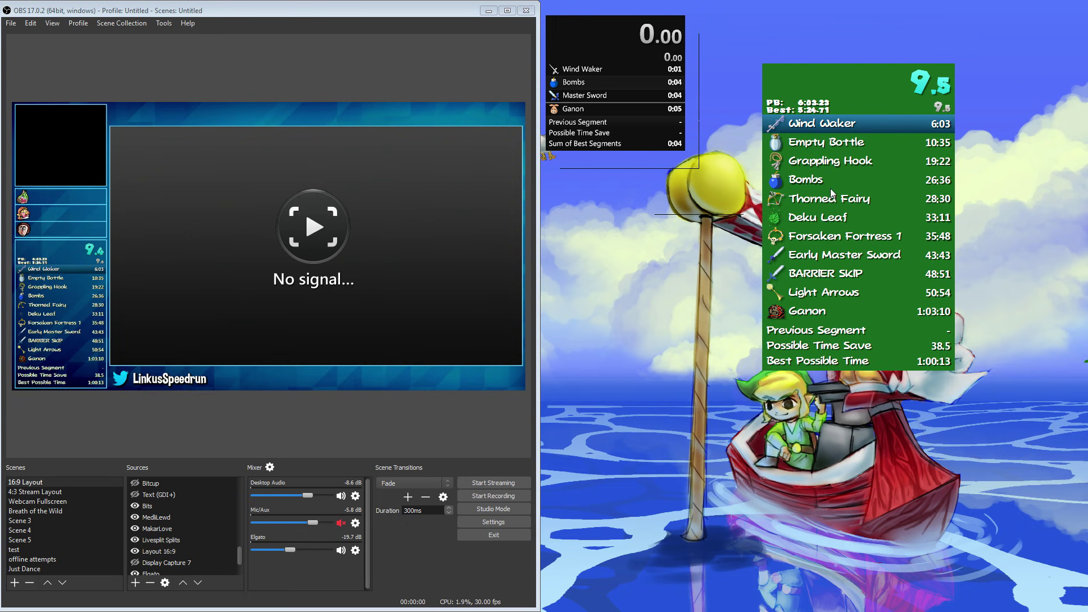
pyautogui.rightClick(807, 161)
pyautogui.click(836, 289)
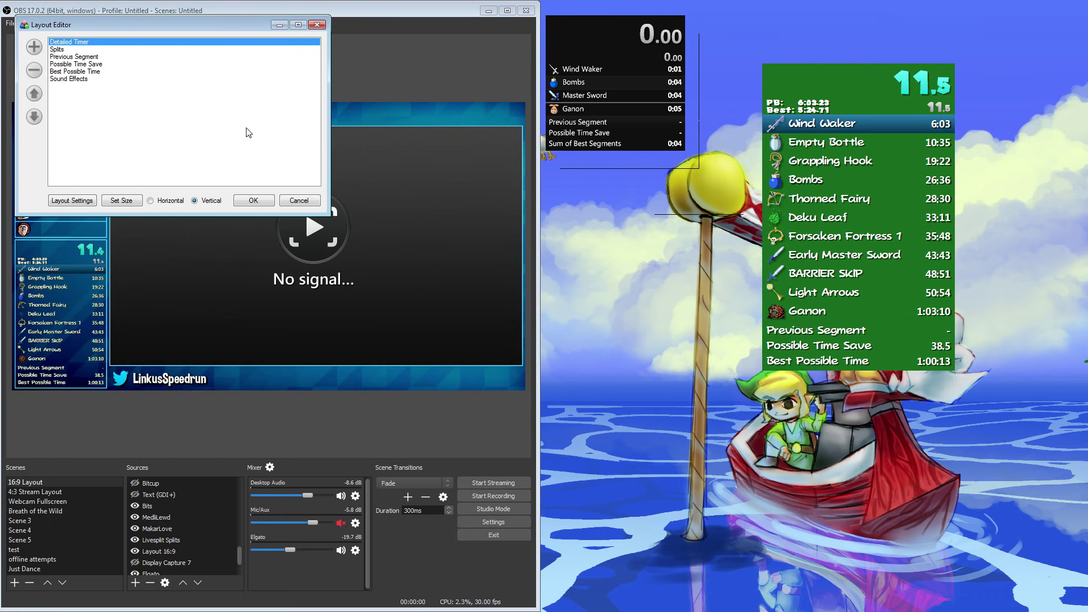
pyautogui.click(66, 200)
pyautogui.click(137, 45)
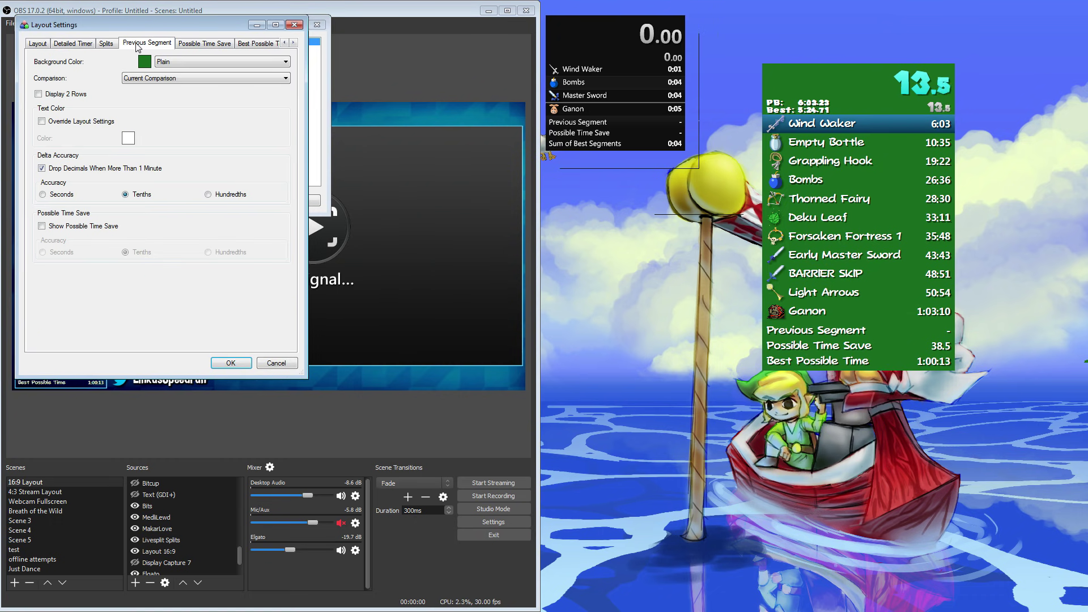
pyautogui.click(196, 48)
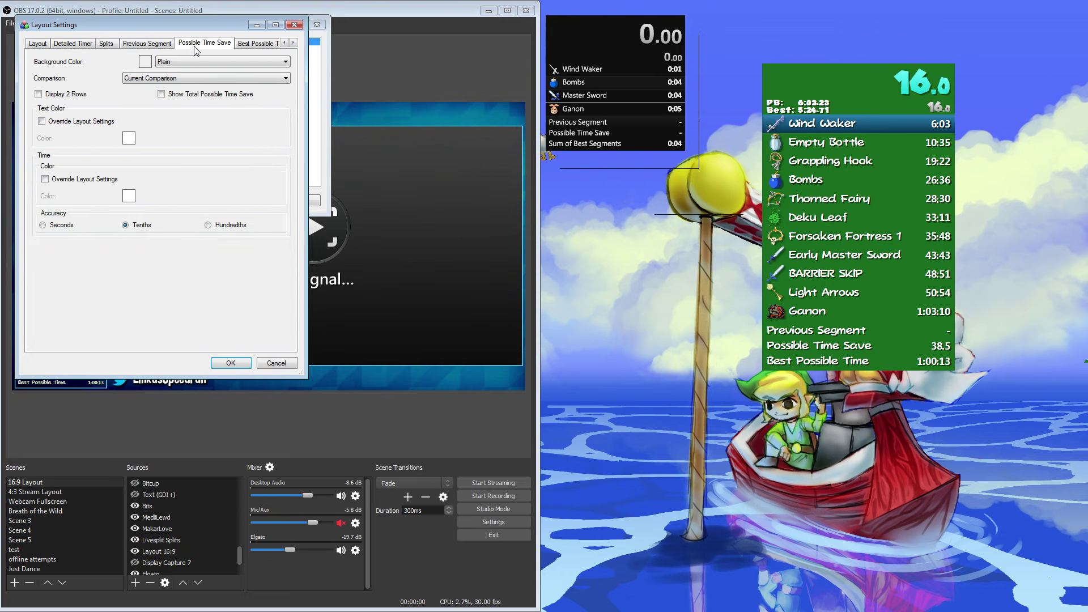
pyautogui.click(265, 44)
# - Review the Sound Effects component's sound files and volume mixer, and close the layout settings and editor without confirming
pyautogui.click(295, 42)
pyautogui.click(244, 43)
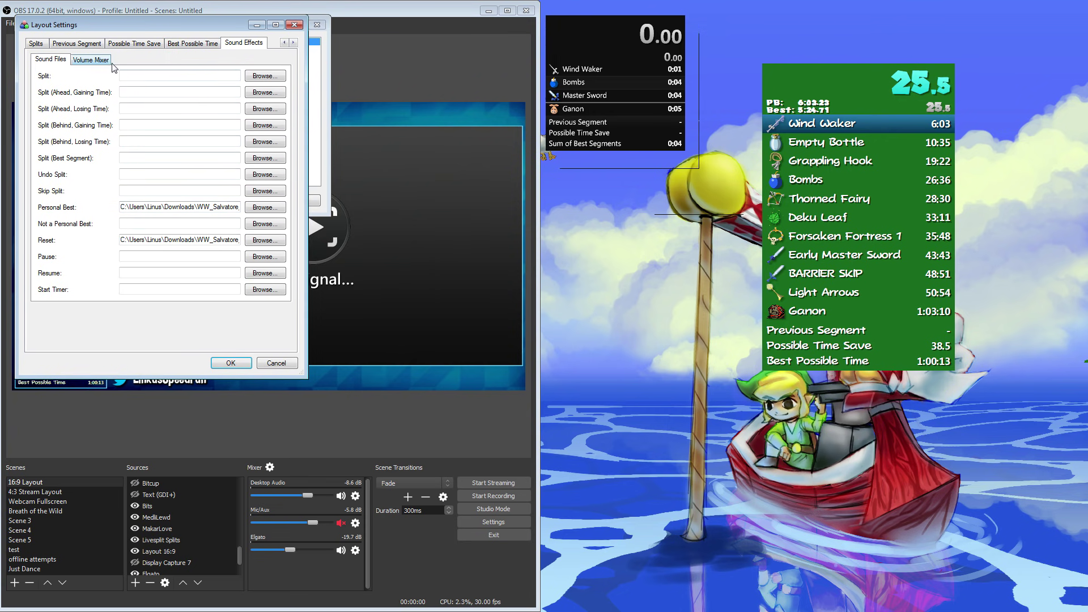
pyautogui.click(90, 60)
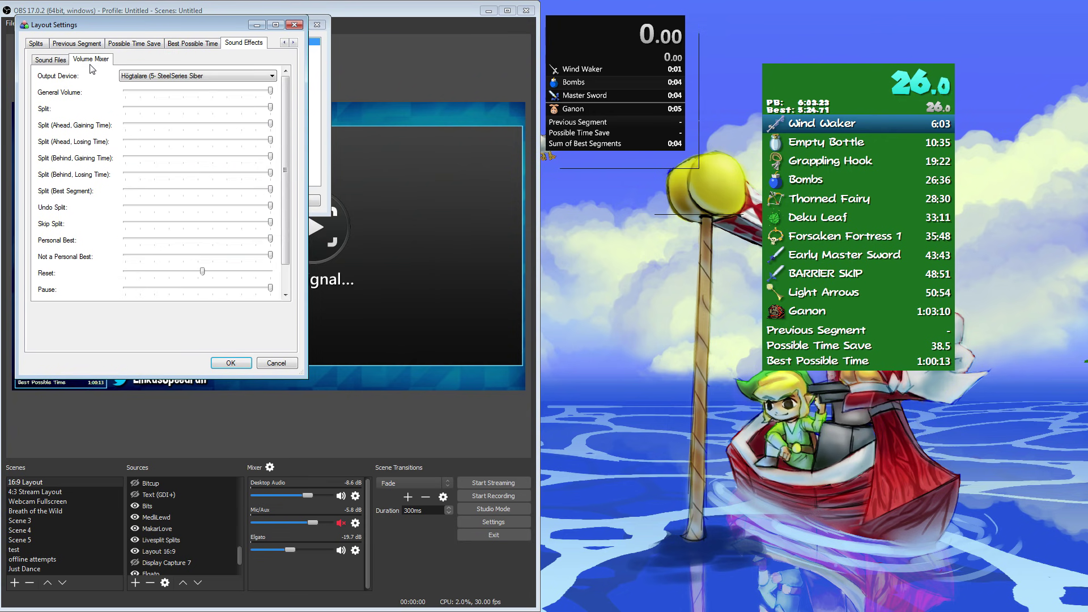
pyautogui.click(50, 60)
pyautogui.click(296, 25)
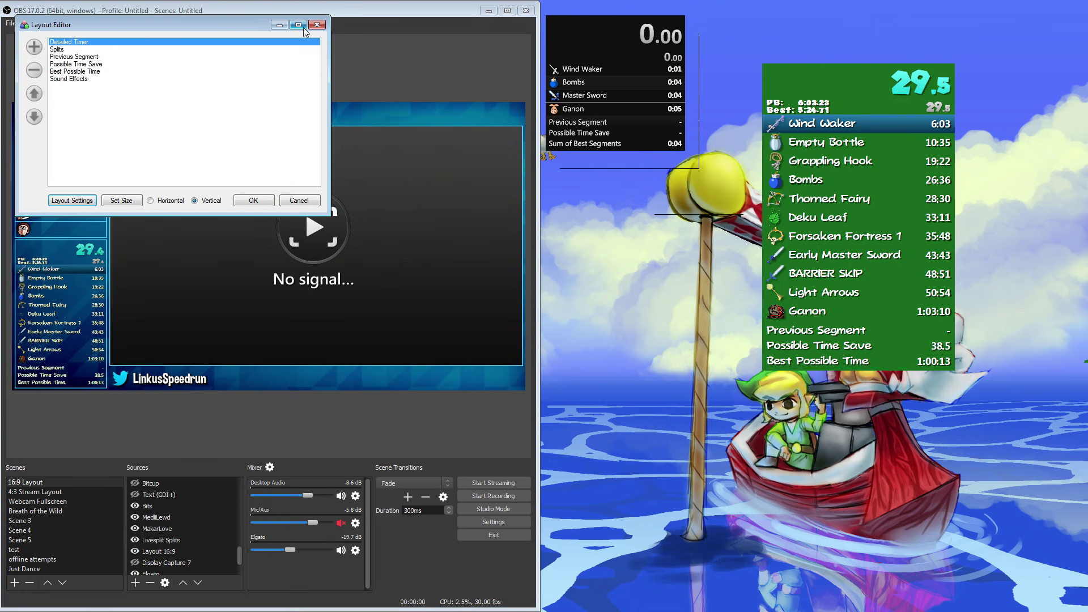
pyautogui.click(316, 25)
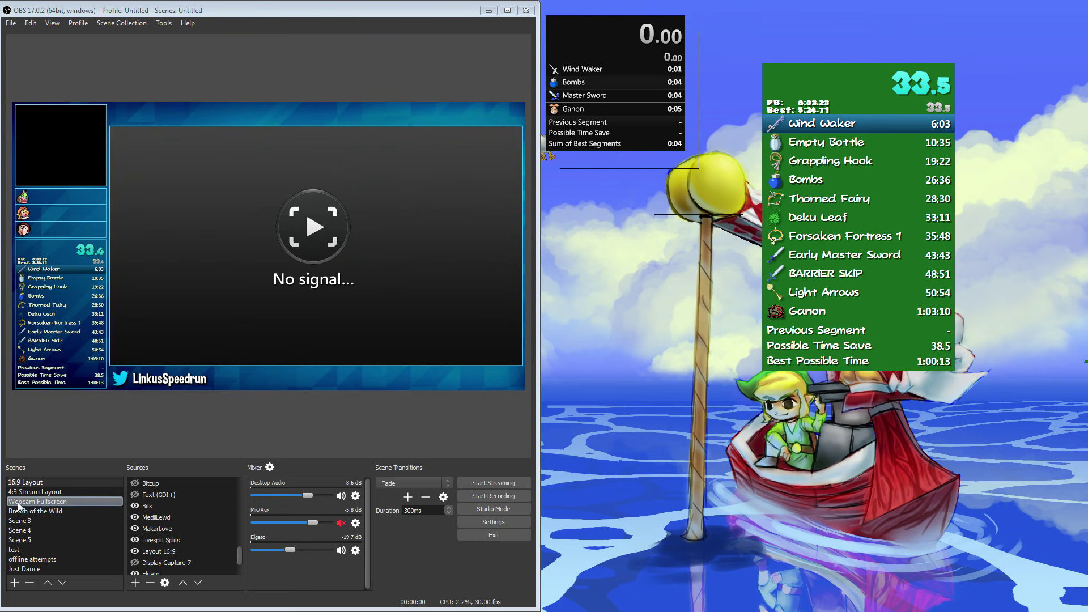
# - Switch to OBS, create a new scene with the default name, and add a Window Capture source showing the green LiveSplit timer
pyautogui.click(14, 582)
pyautogui.click(254, 328)
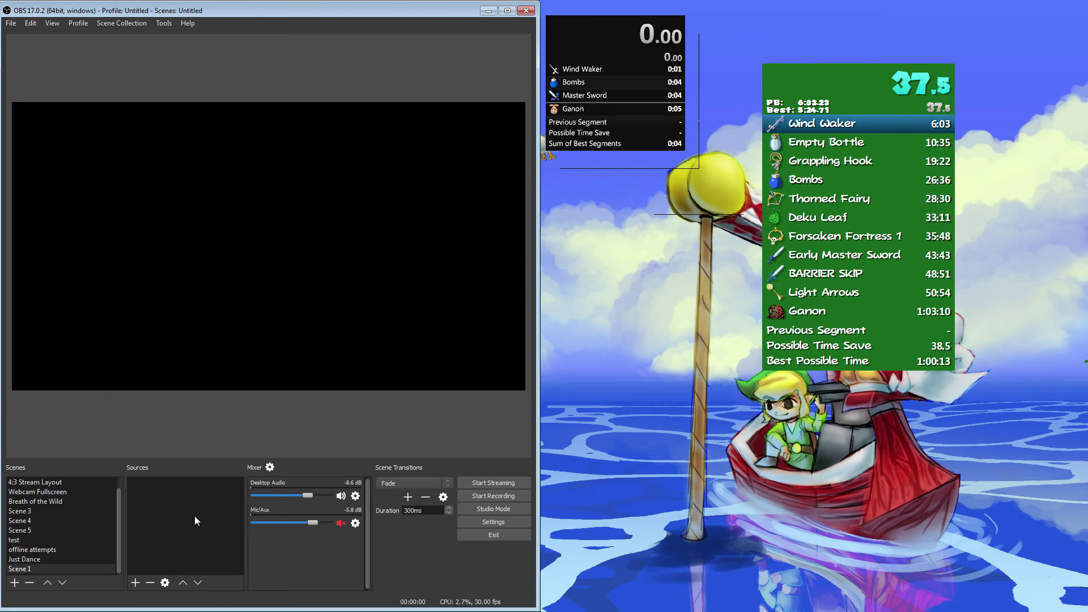
pyautogui.click(135, 583)
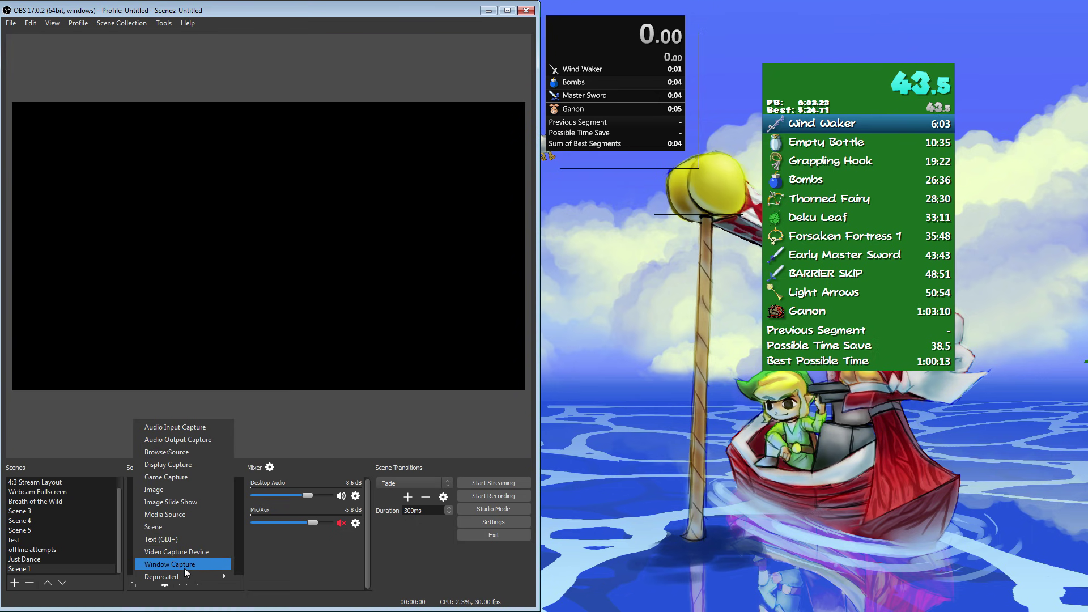
pyautogui.click(170, 564)
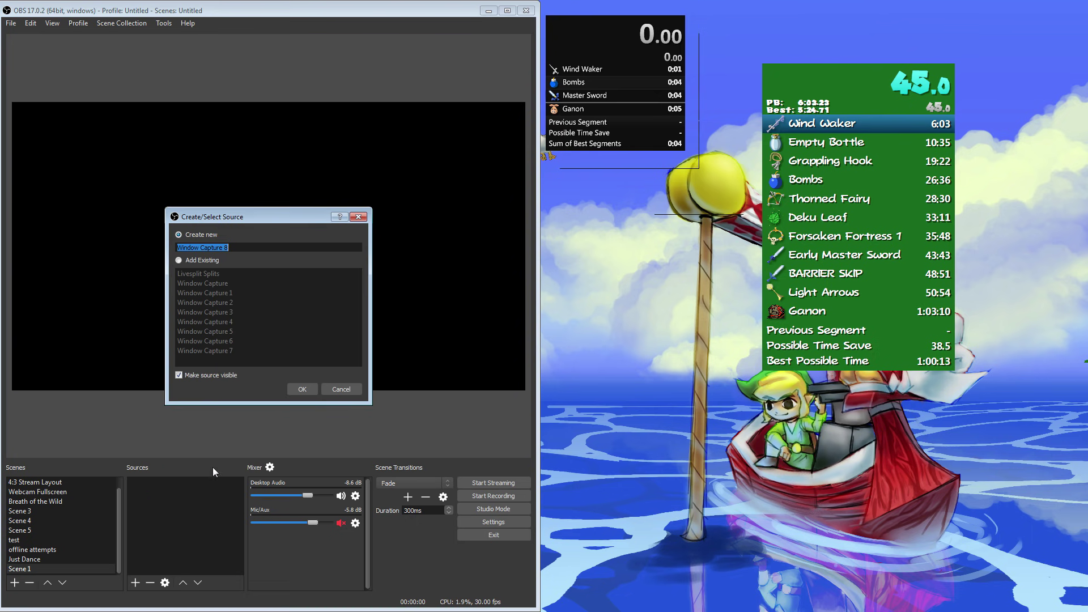
pyautogui.click(302, 389)
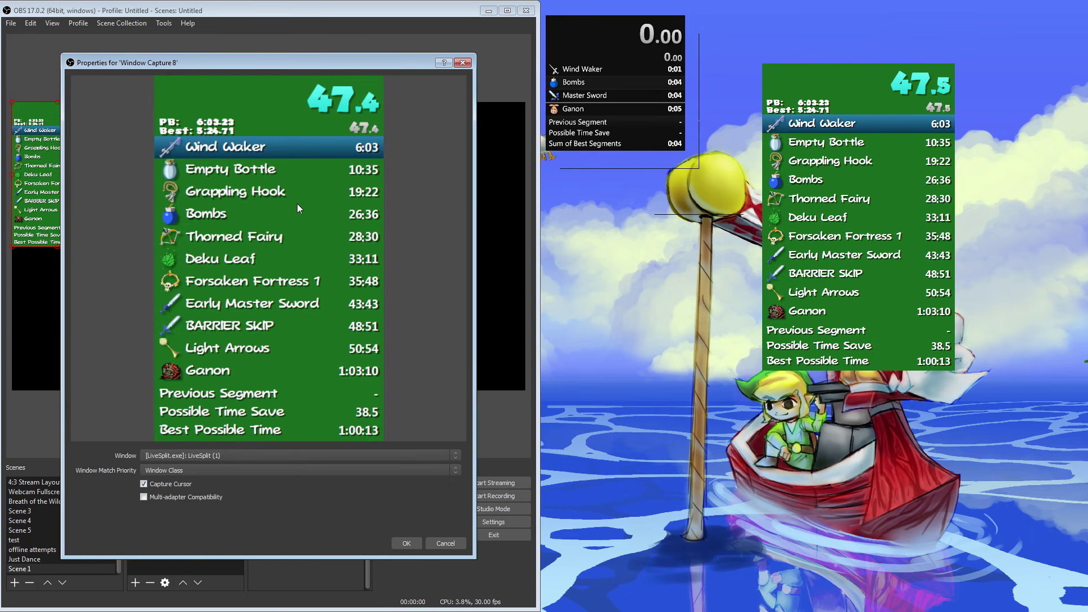
pyautogui.click(407, 543)
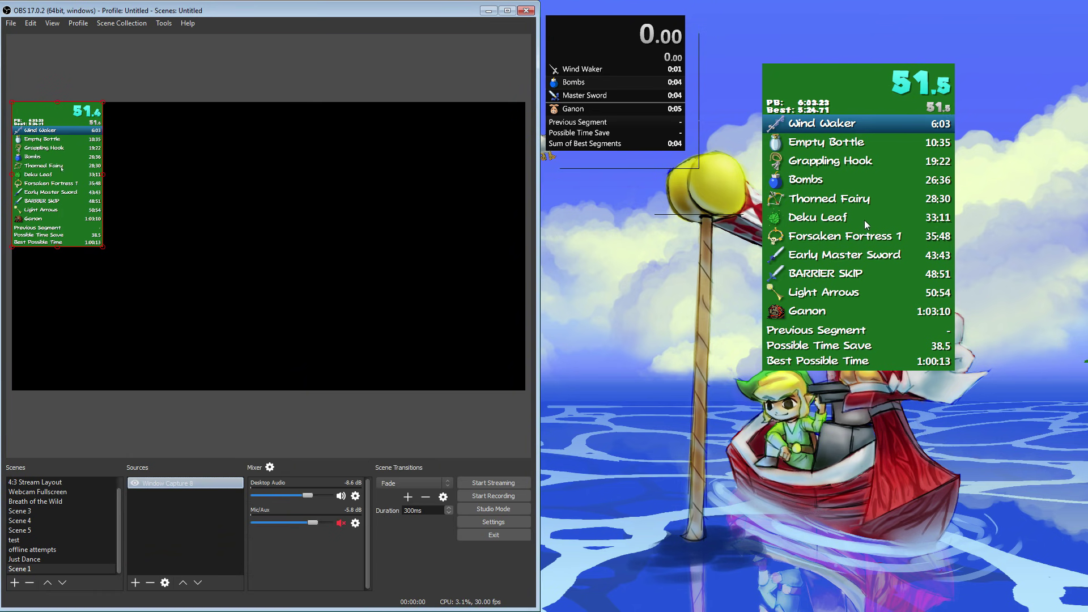
# - Turn off Capture Cursor for the LiveSplit window capture and enlarge it to nearly the full canvas height
pyautogui.rightClick(194, 485)
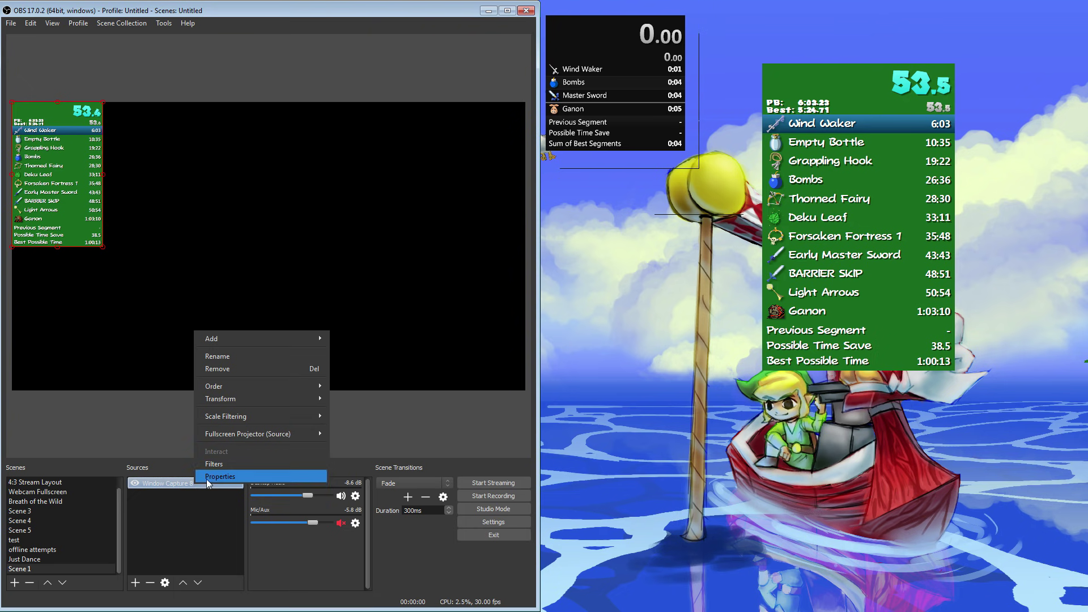
pyautogui.click(207, 477)
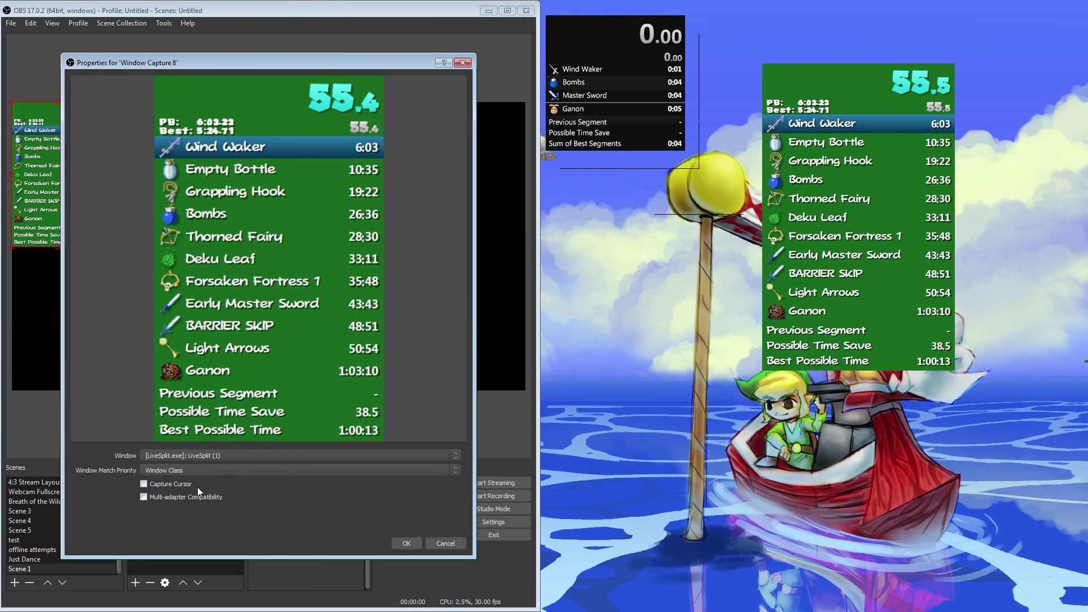
pyautogui.click(394, 545)
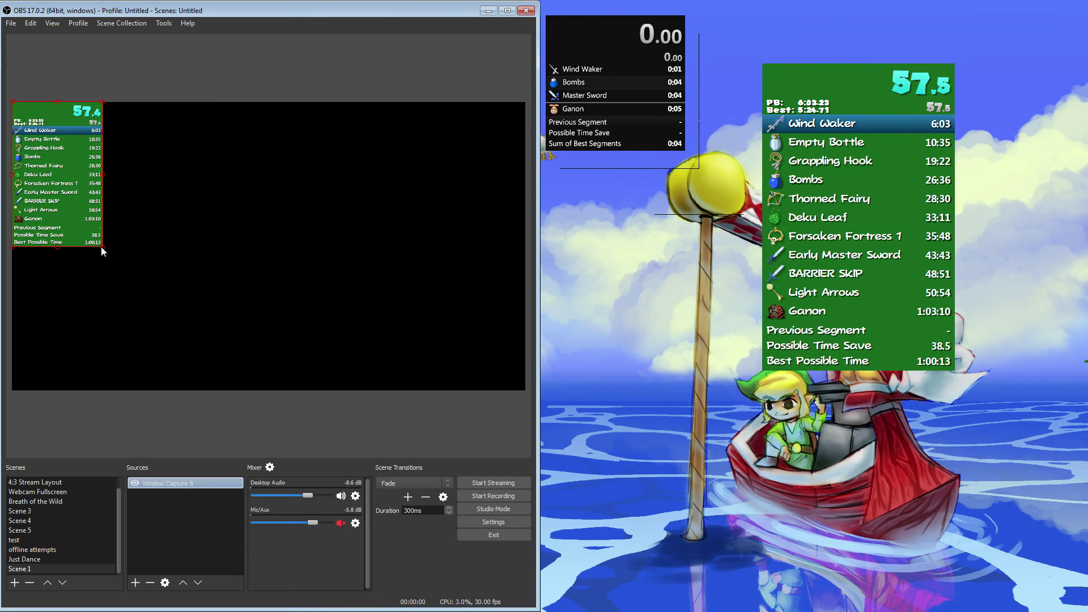
pyautogui.moveTo(105, 247); pyautogui.dragTo(189, 304)
pyautogui.click(305, 59)
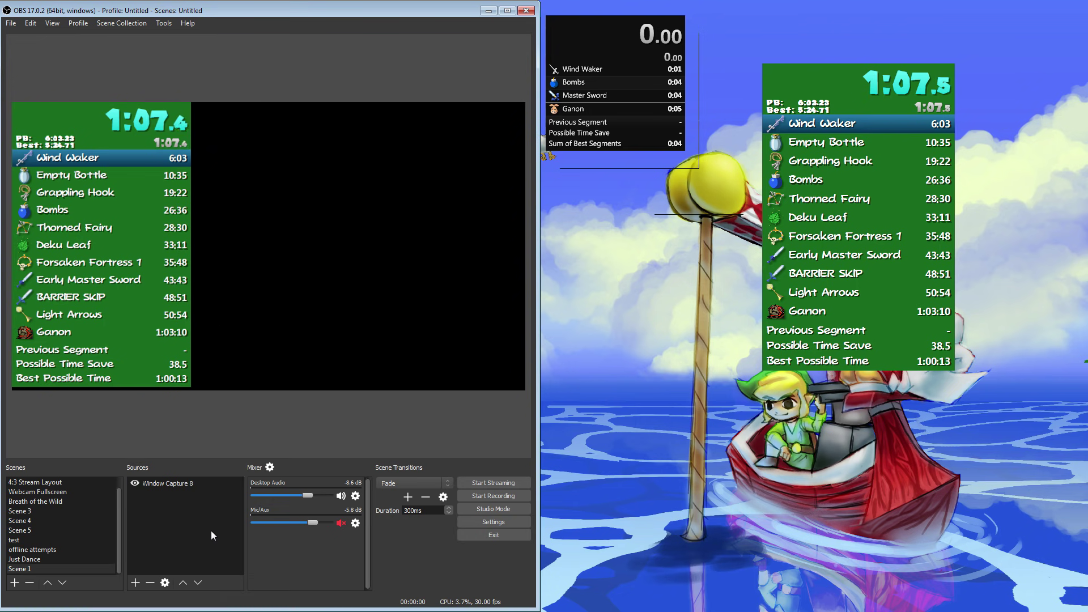
# - Open the filters of the LiveSplit window capture and add a Color Key filter with the default name
pyautogui.click(175, 485)
pyautogui.rightClick(175, 485)
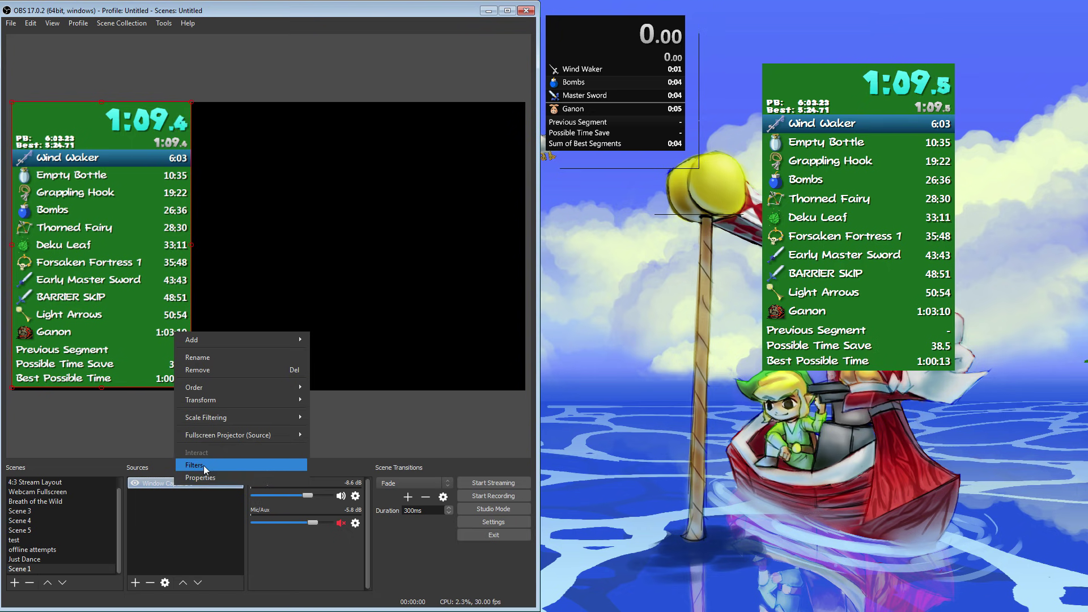
pyautogui.click(203, 465)
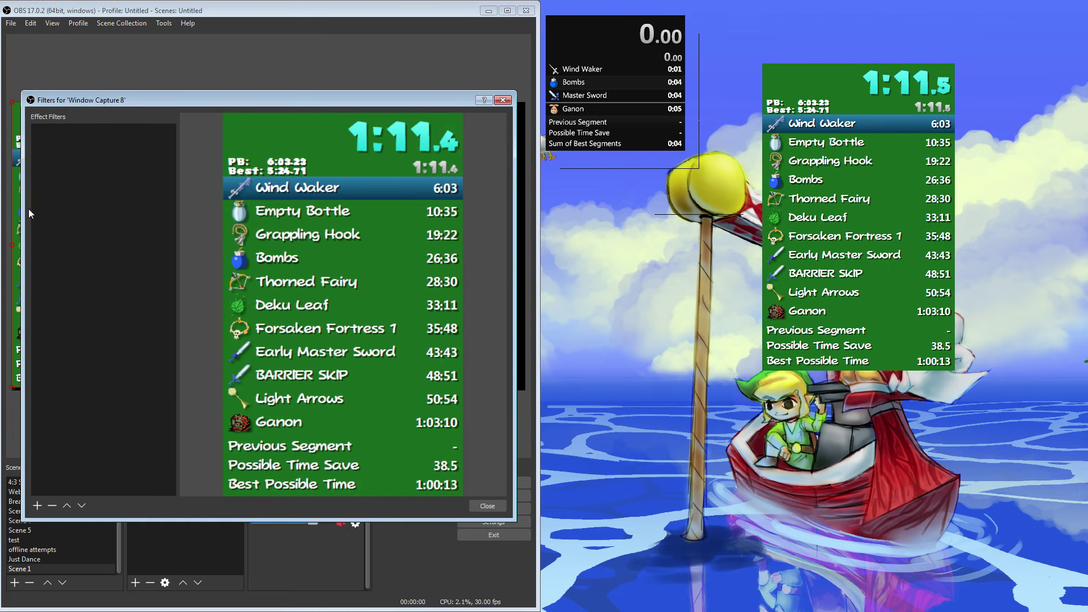
pyautogui.moveTo(24, 213); pyautogui.dragTo(173, 214)
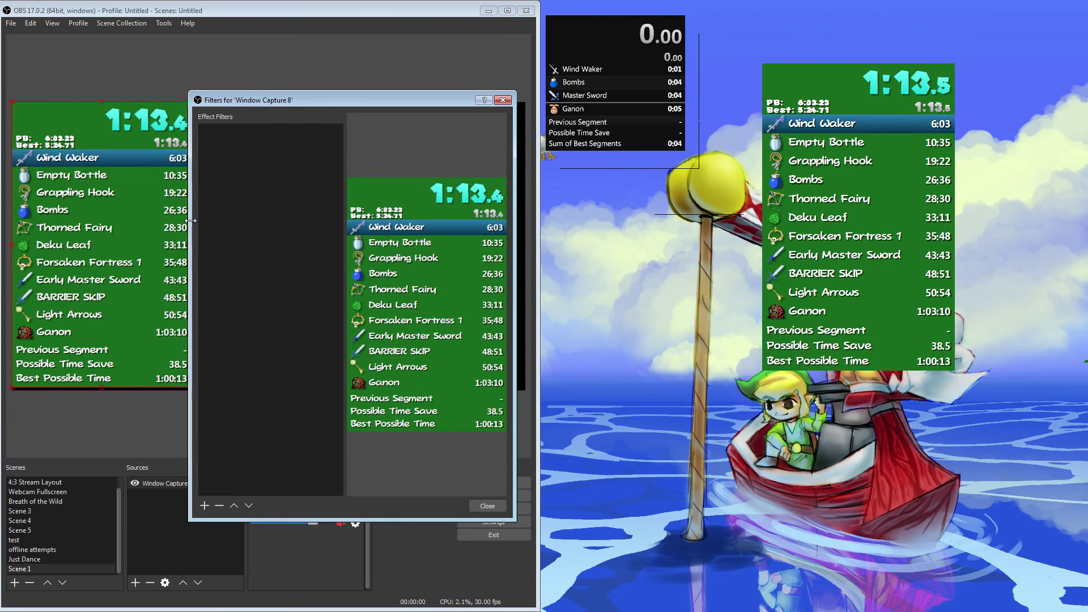
pyautogui.moveTo(307, 97); pyautogui.dragTo(327, 52)
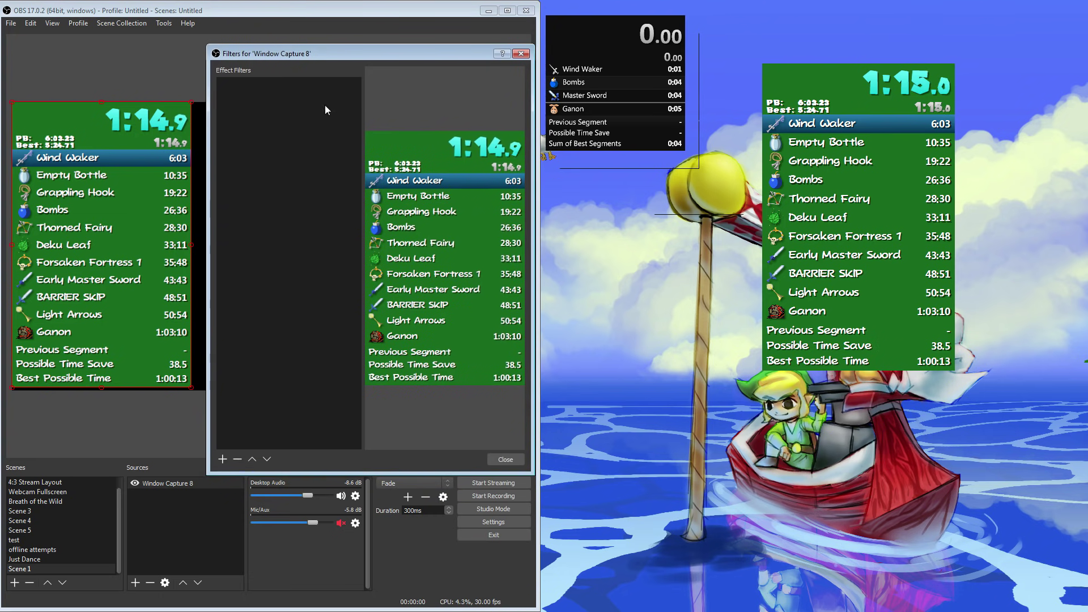
pyautogui.click(223, 458)
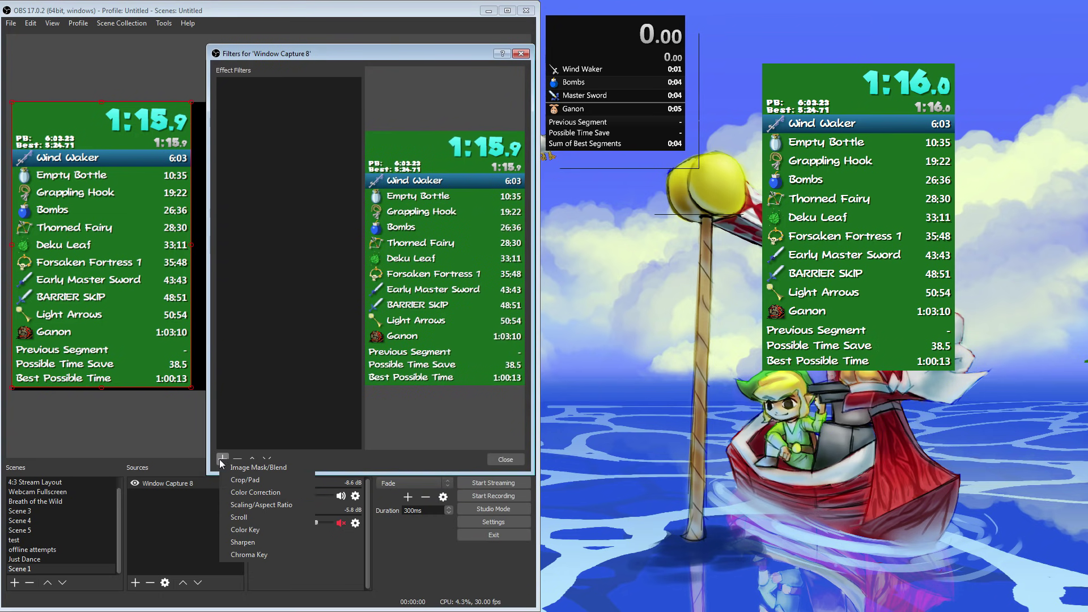
pyautogui.click(266, 530)
pyautogui.click(342, 285)
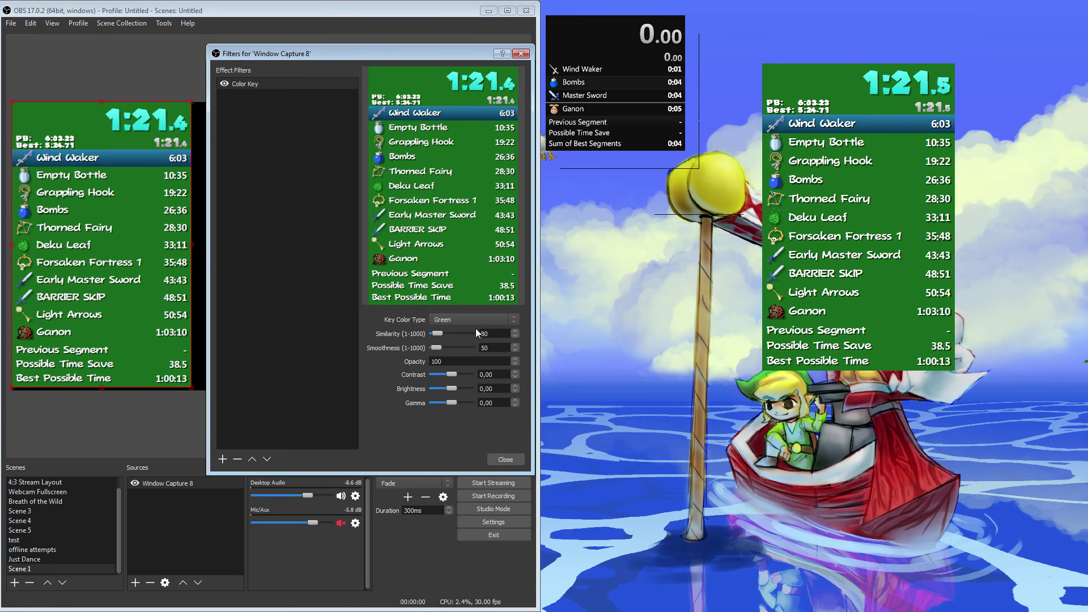
# - Set the Color Key filter to Custom Color and pick the timer's green background, #196a1f, from the screen
pyautogui.click(511, 319)
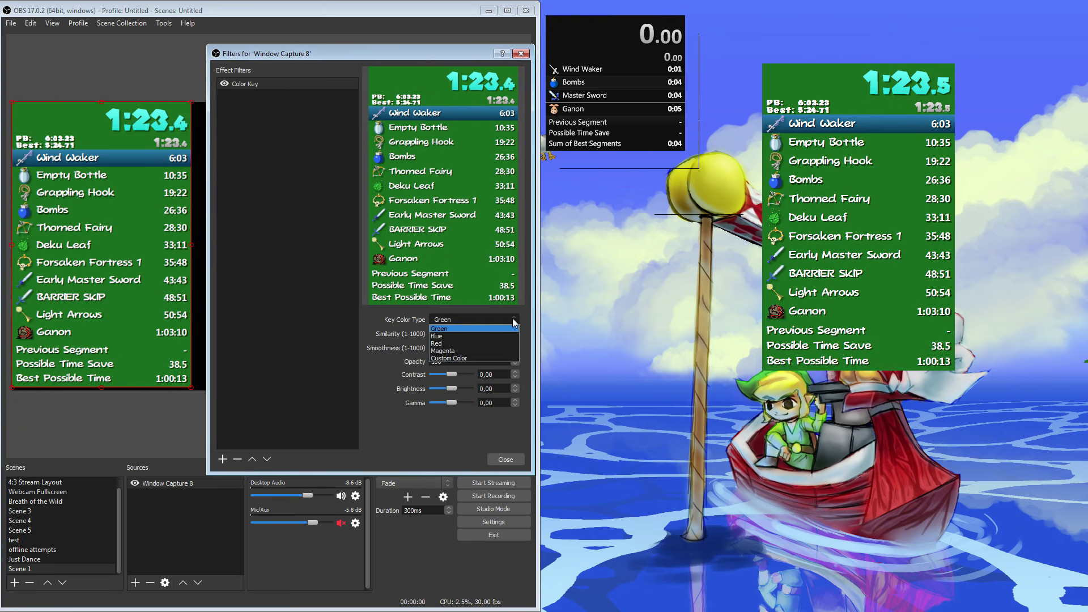
pyautogui.click(491, 355)
pyautogui.click(491, 334)
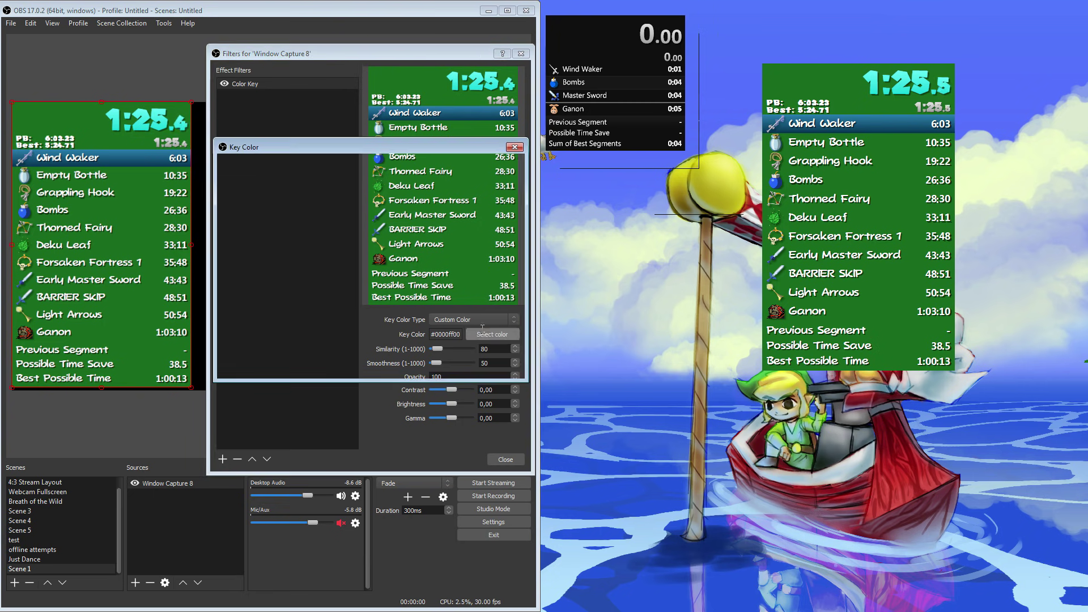
pyautogui.click(307, 263)
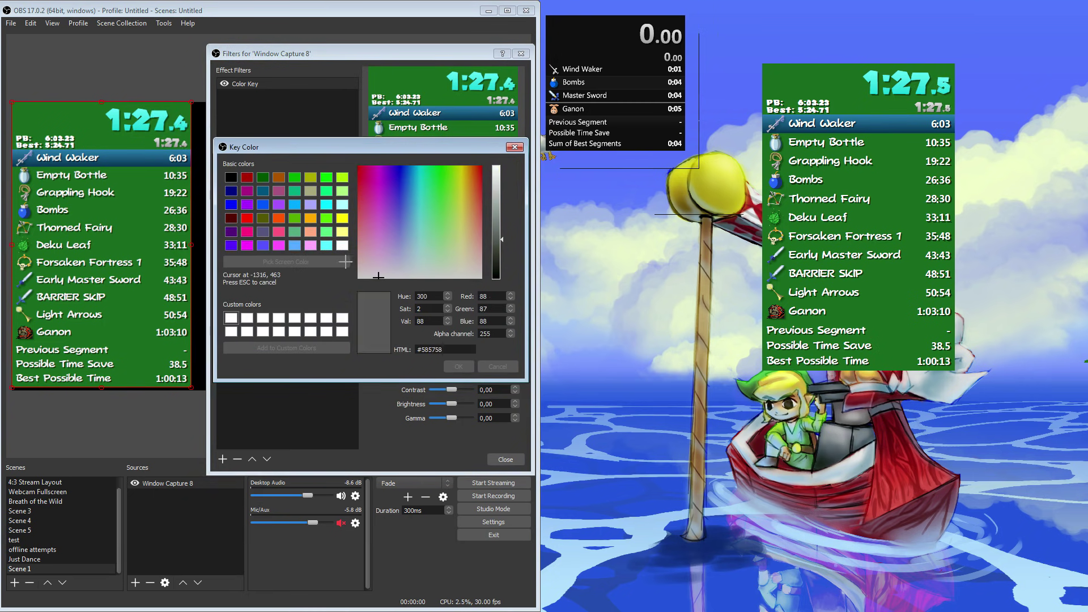
pyautogui.click(889, 297)
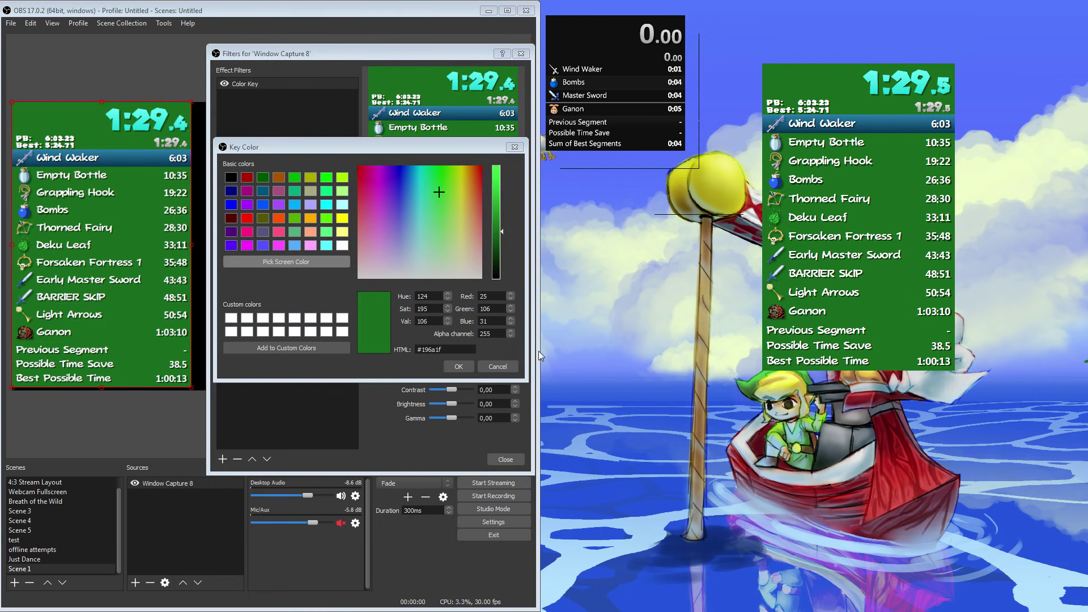
pyautogui.click(449, 366)
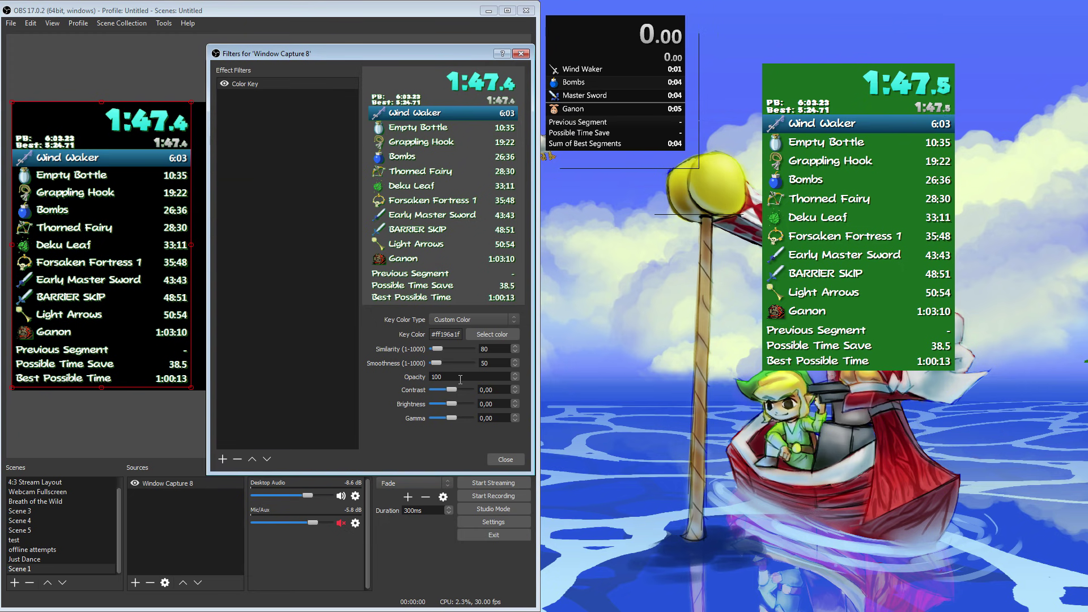
# - Widen the filters dialog, move the black timer aside, and set the Color Key's Similarity to 169 and Smoothness to 141
pyautogui.moveTo(533, 400); pyautogui.dragTo(557, 402)
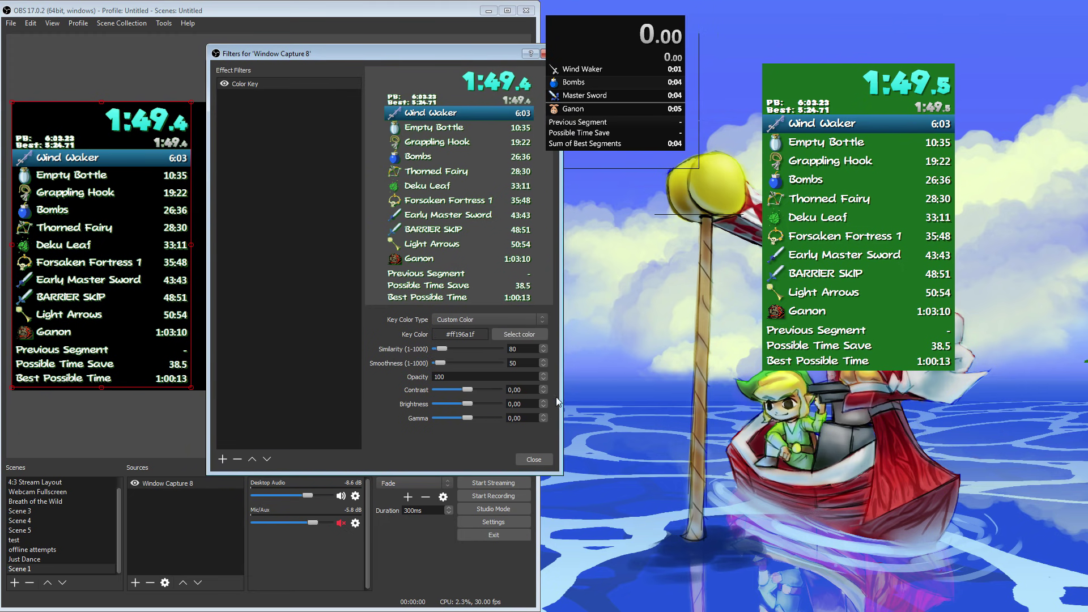
pyautogui.moveTo(606, 104); pyautogui.dragTo(639, 109)
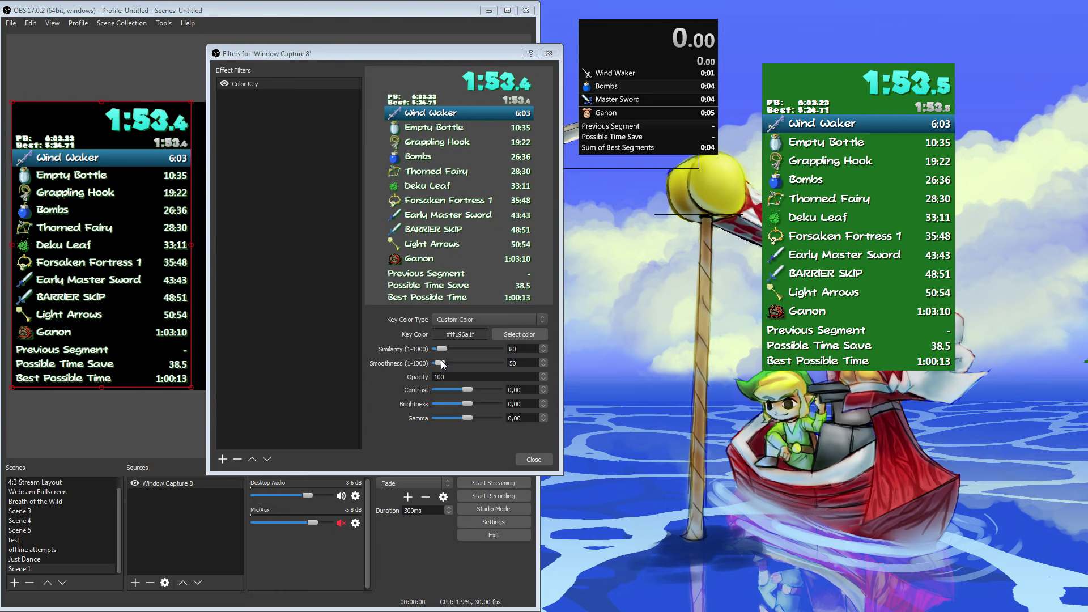
pyautogui.moveTo(442, 349)
pyautogui.mouseDown()
pyautogui.moveTo(498, 349)
pyautogui.moveTo(426, 348)
pyautogui.moveTo(447, 352)
pyautogui.mouseUp()
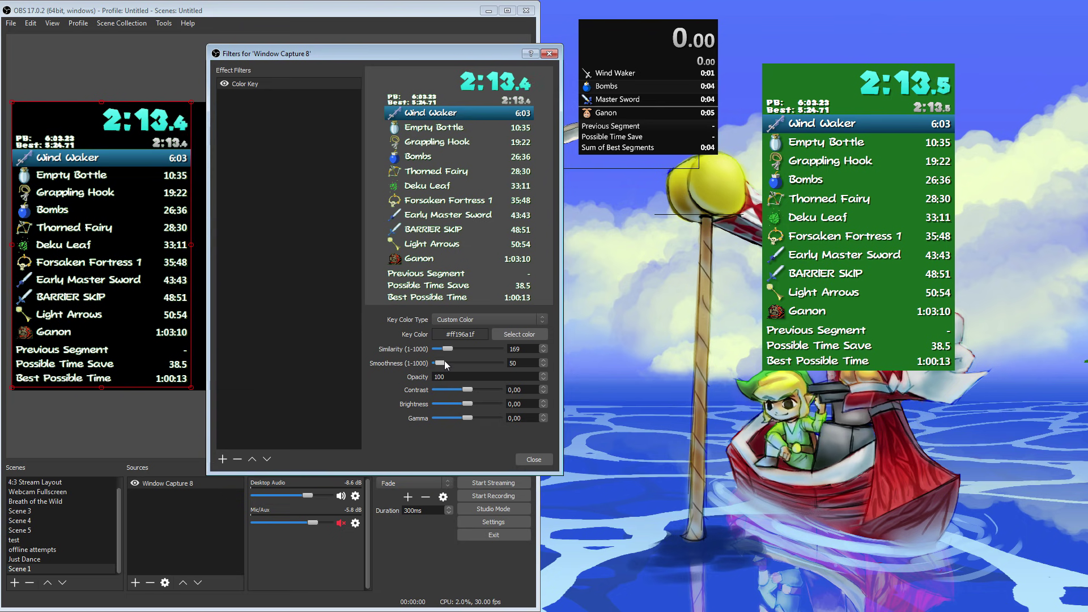
pyautogui.moveTo(444, 361)
pyautogui.mouseDown()
pyautogui.moveTo(456, 365)
pyautogui.moveTo(446, 365)
pyautogui.mouseUp()
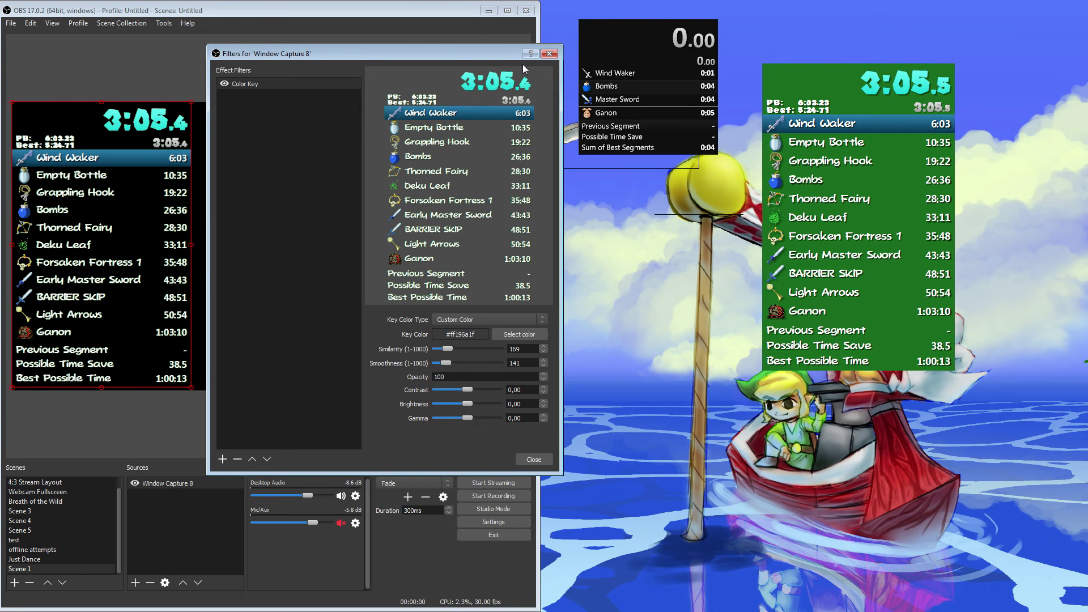
pyautogui.click(549, 54)
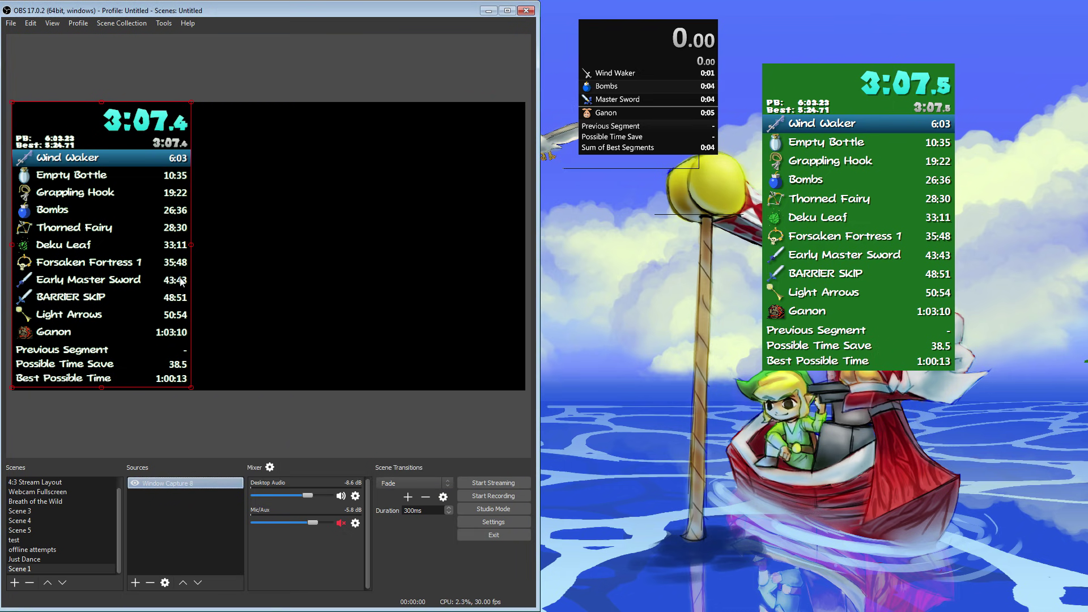
# - Scroll the green timer's splits down and back up to check the keyed capture in the OBS preview
pyautogui.click(809, 242)
pyautogui.scroll(-2, 809, 242)
pyautogui.scroll(2, 809, 238)
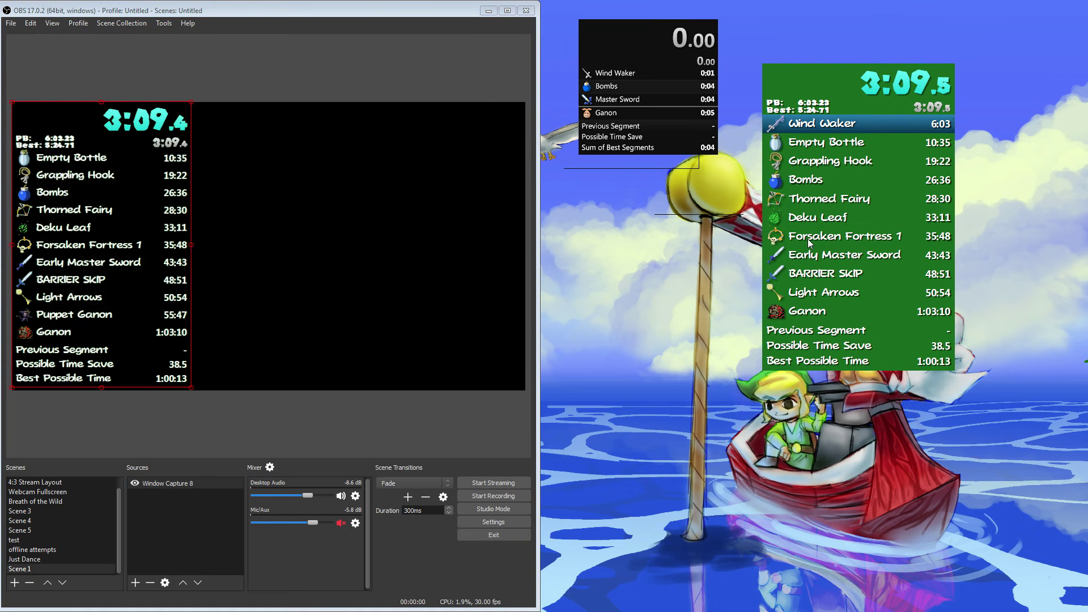
pyautogui.click(216, 80)
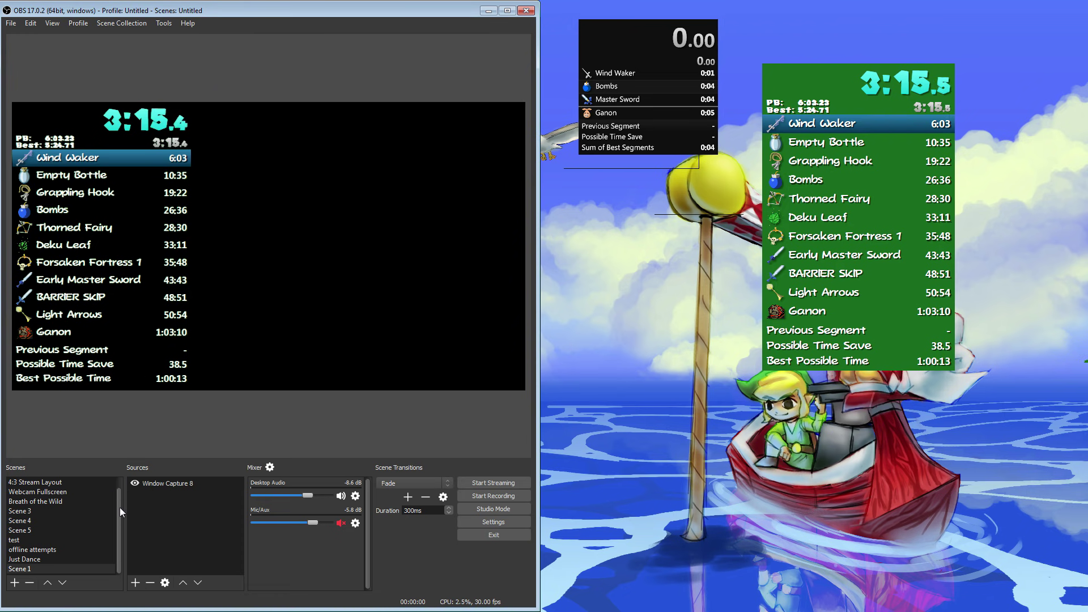
# - Return to the 16:9 Layout scene, examine the keyed splits in the maximised OBS window, and restore the window's size
pyautogui.scroll(1, 120, 507)
pyautogui.click(77, 482)
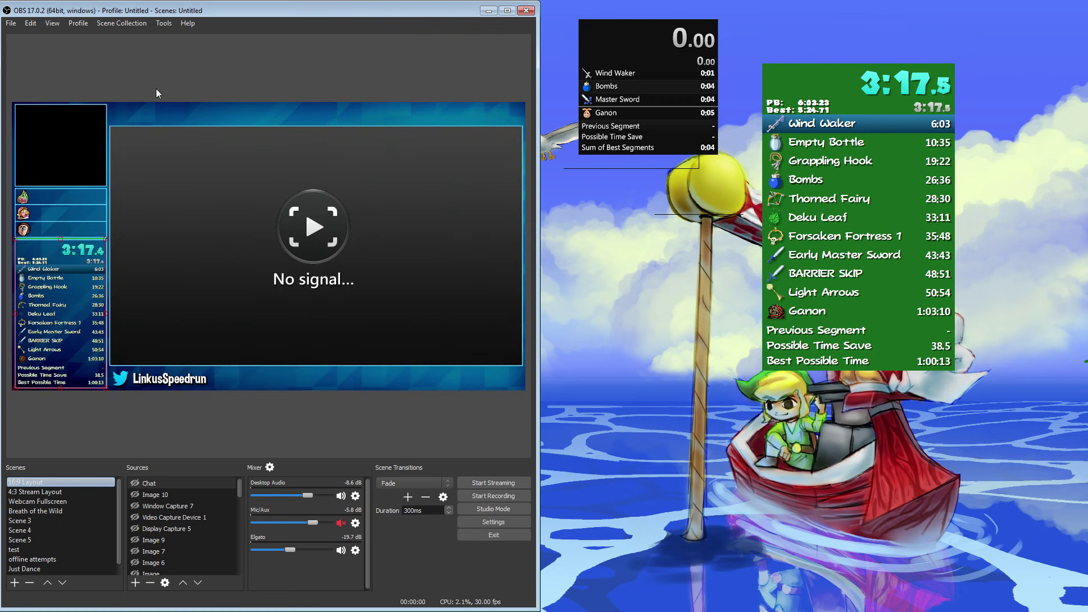
pyautogui.click(158, 87)
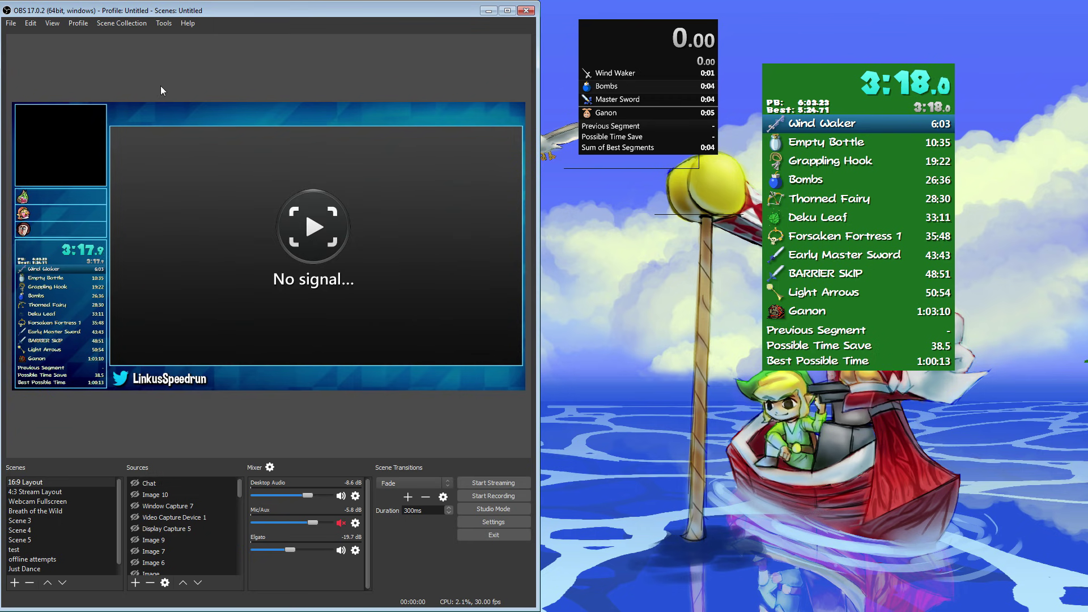
pyautogui.click(507, 14)
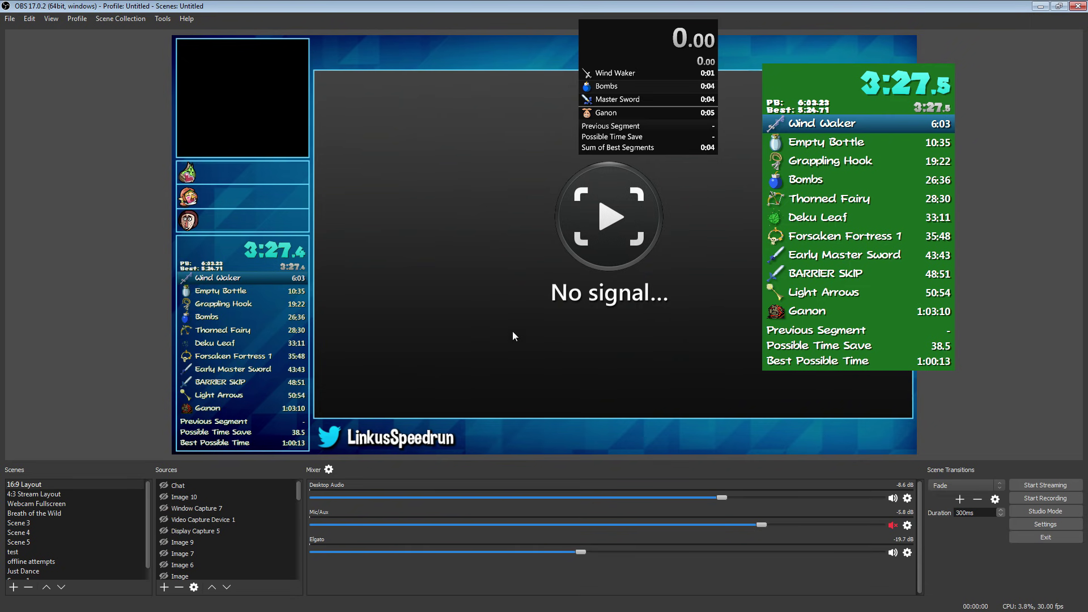
pyautogui.doubleClick(320, 5)
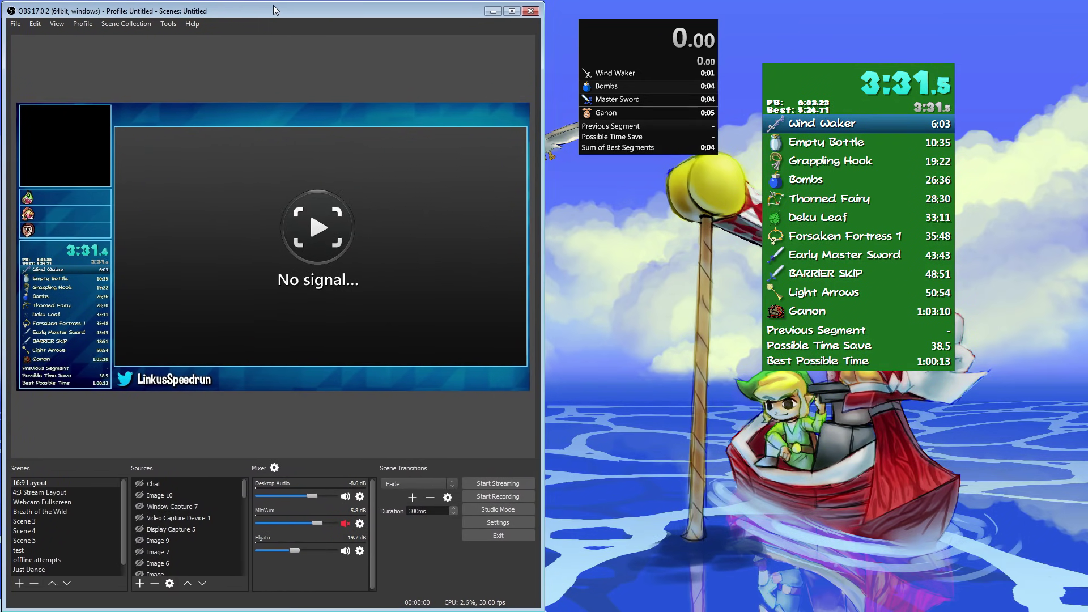
pyautogui.moveTo(275, 10); pyautogui.dragTo(273, 9)
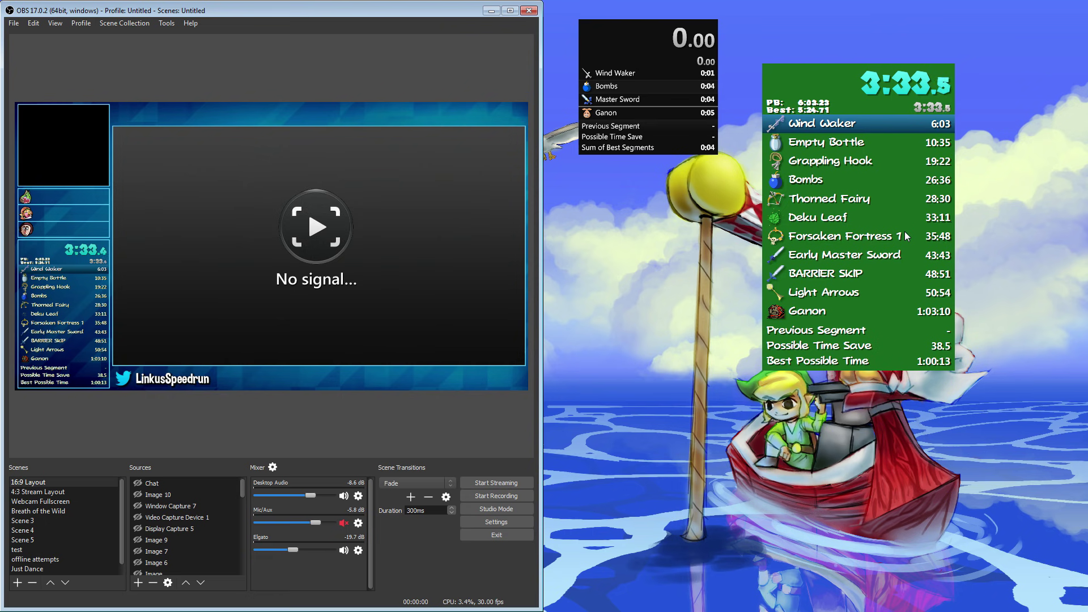